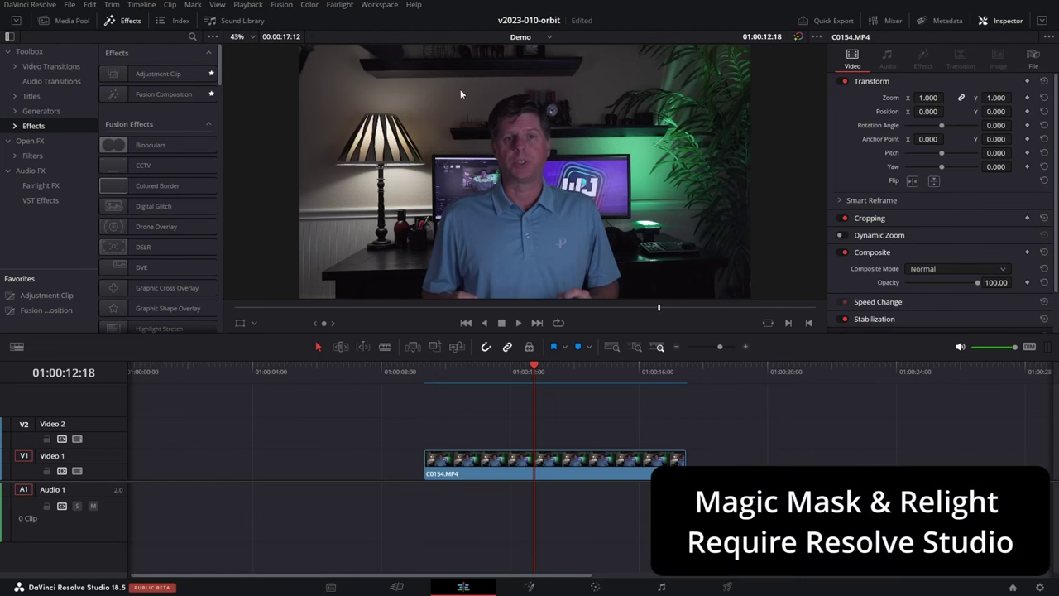
# Step: Convert the C0154.MP4 clip on Video 1 into a Fusion clip and open it for compositing at 01:00:12:18
pyautogui.moveTo(533, 368); pyautogui.dragTo(544, 368)
pyautogui.rightClick(567, 460)
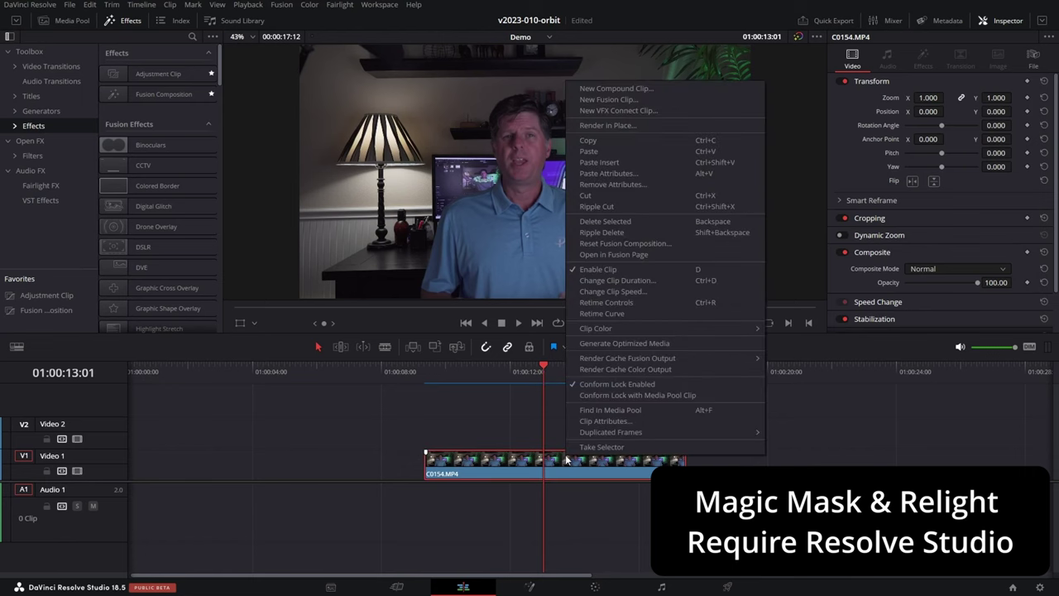
pyautogui.click(604, 92)
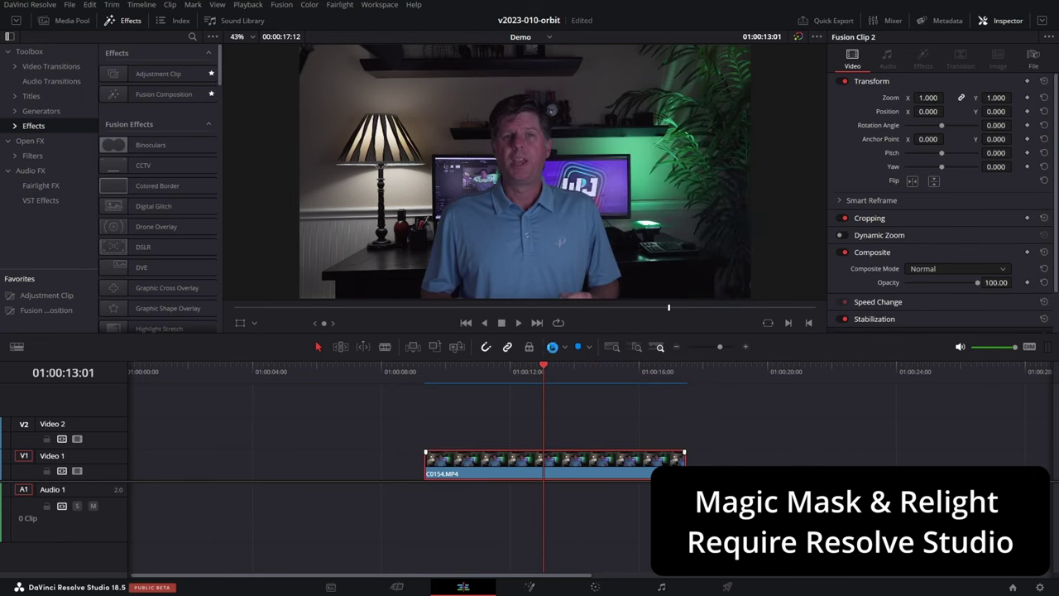
pyautogui.moveTo(566, 371); pyautogui.dragTo(534, 373)
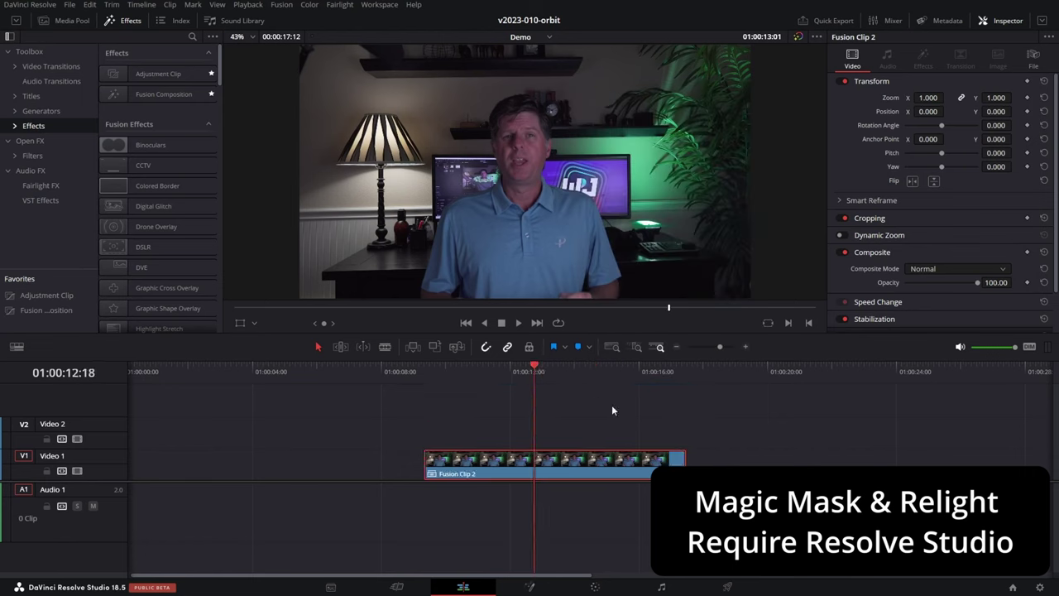
pyautogui.click(530, 586)
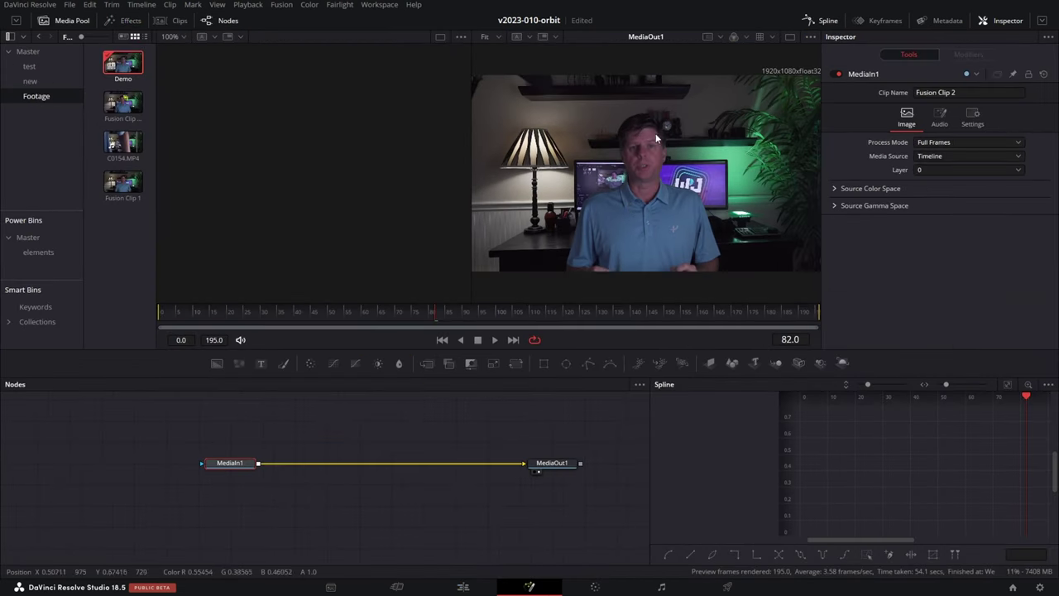
# Step: Build a Shape3D, Merge3D and Renderer3D node chain above the MediaIn1 to MediaOut1 connection
pyautogui.moveTo(449, 425); pyautogui.dragTo(455, 457)
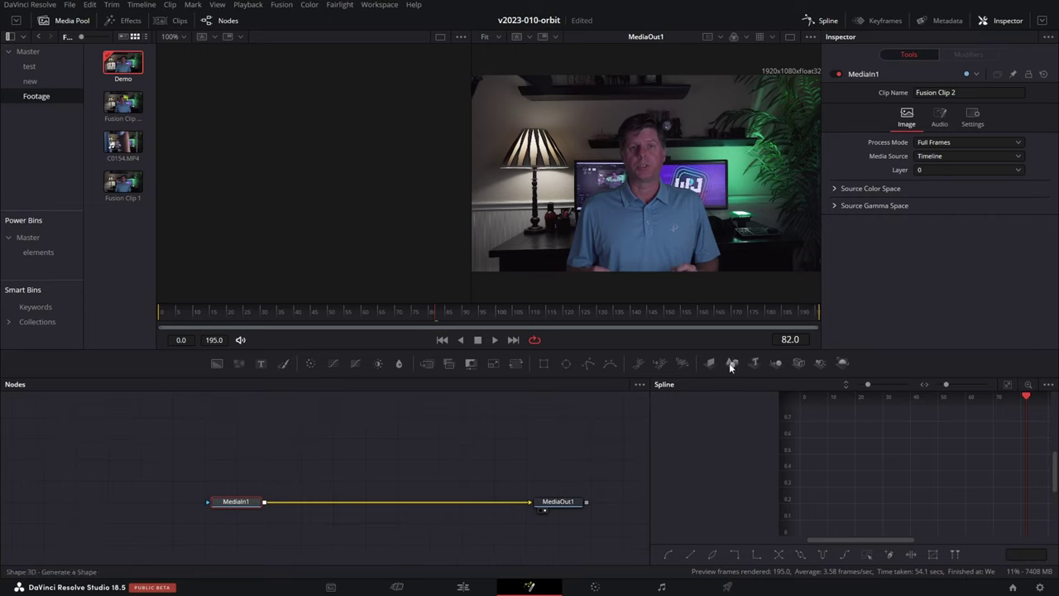
pyautogui.moveTo(430, 427); pyautogui.dragTo(364, 447)
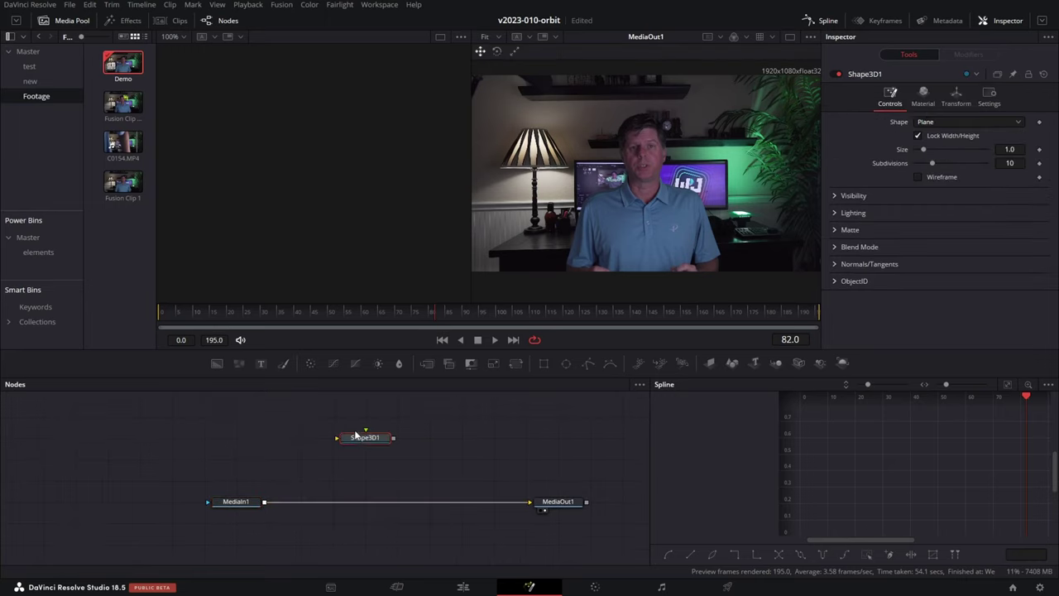
pyautogui.click(774, 366)
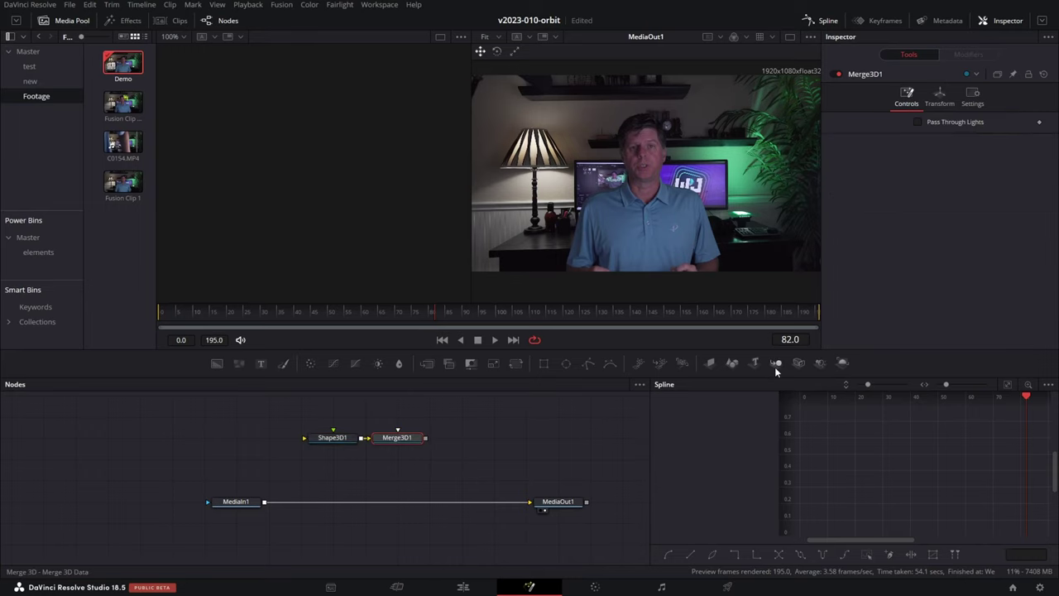
pyautogui.click(844, 366)
pyautogui.moveTo(301, 420); pyautogui.dragTo(439, 439)
pyautogui.click(511, 433)
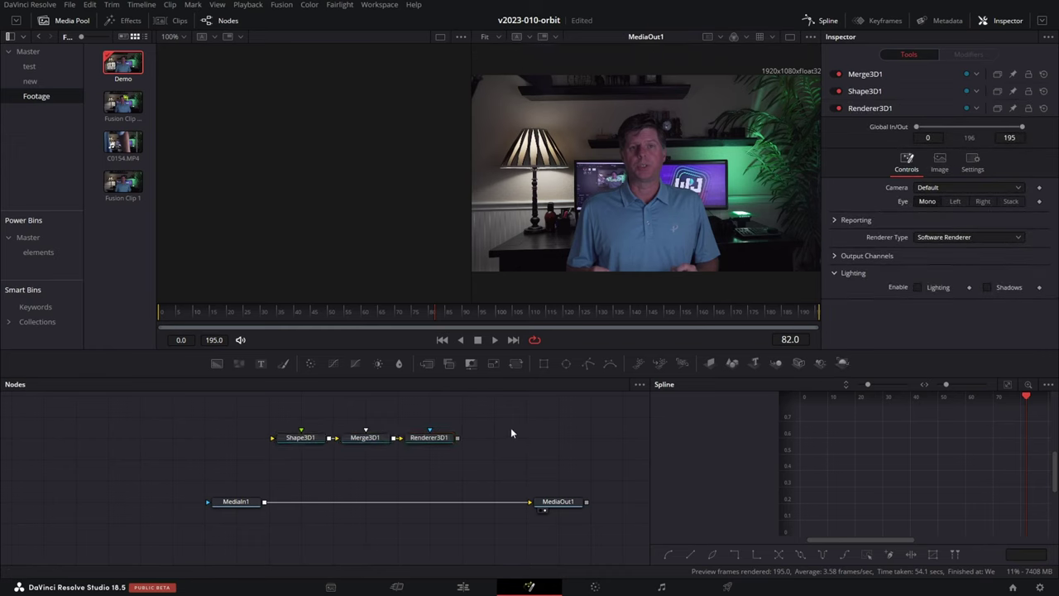
# Step: Merge the Renderer3D1 output over MediaIn1 and display Merge3D1 in the empty viewer at an angled perspective
pyautogui.moveTo(458, 439); pyautogui.dragTo(521, 417)
pyautogui.moveTo(289, 490); pyautogui.dragTo(269, 502)
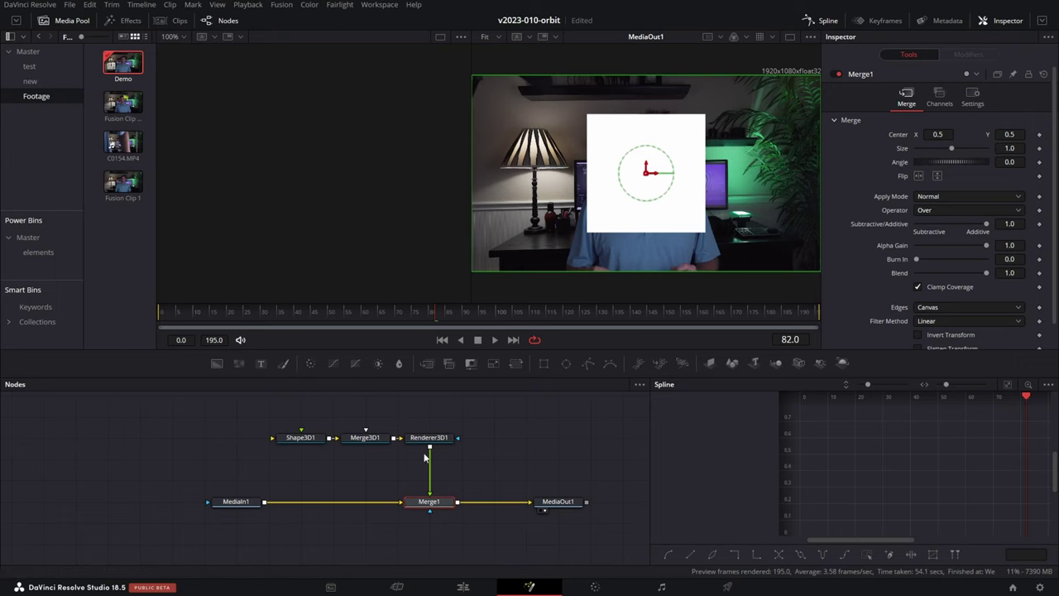
pyautogui.click(365, 437)
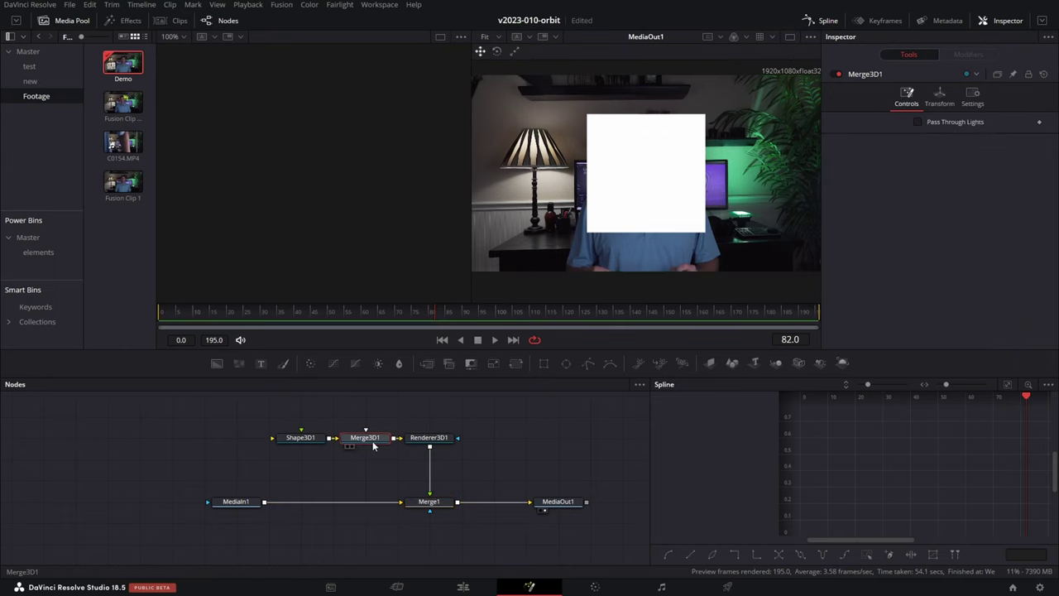
pyautogui.press('1')
pyautogui.moveTo(349, 196); pyautogui.dragTo(391, 175)
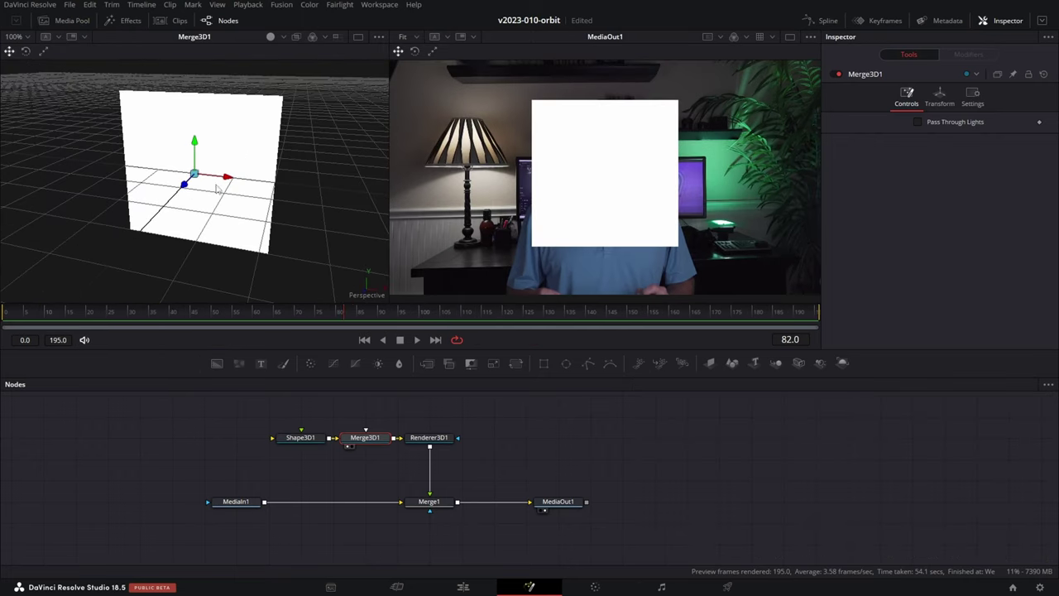
# Step: Change Shape3D1 from a plane to a cylinder and set its radius to 0.7
pyautogui.click(308, 438)
pyautogui.click(947, 123)
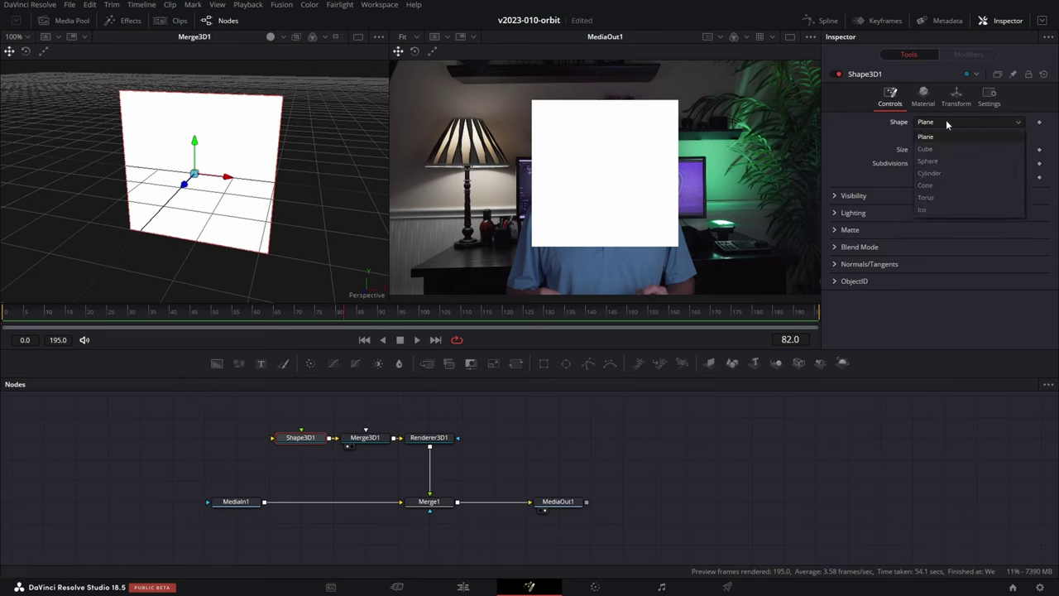
pyautogui.click(945, 173)
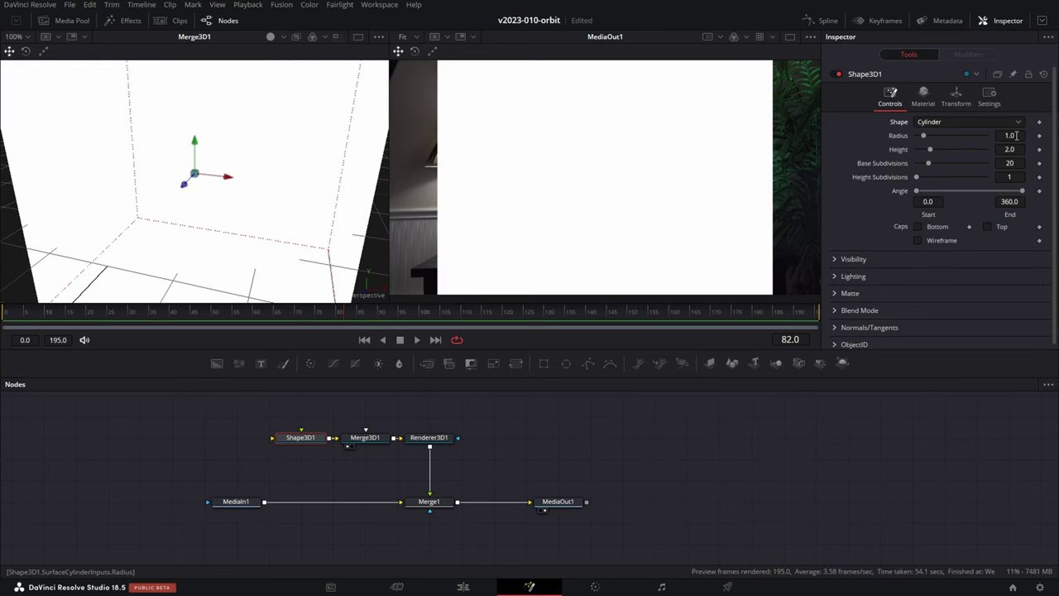
pyautogui.moveTo(1019, 136); pyautogui.dragTo(997, 136)
pyautogui.scroll(-5, 194, 182)
pyautogui.moveTo(190, 186); pyautogui.dragTo(248, 125)
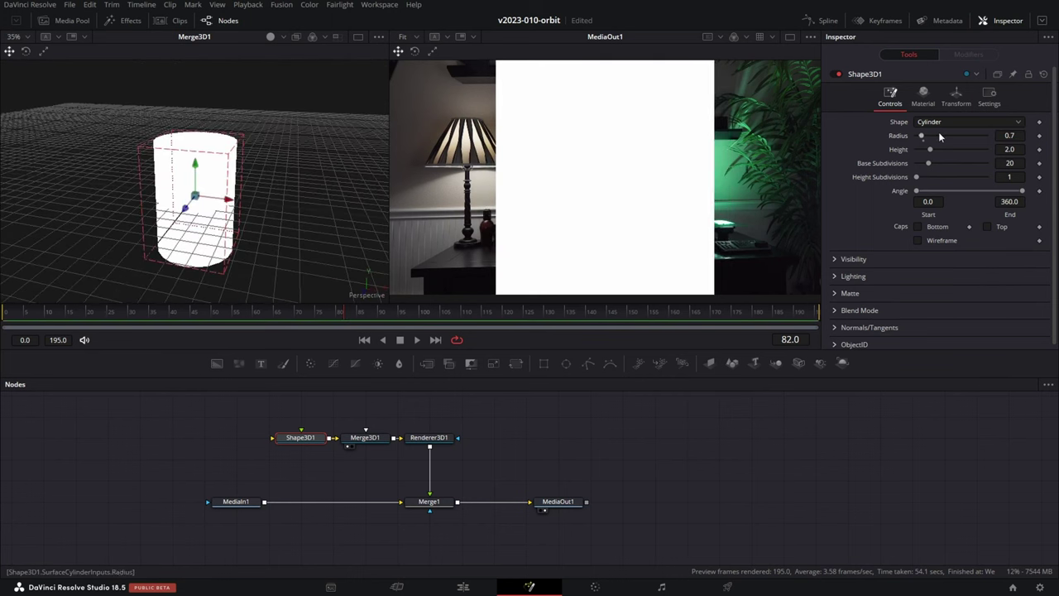
# Step: Shrink the cylinder around the speaker's head to a radius of 0.33 and a height slightly under 0.63
pyautogui.scroll(-10, 1011, 149)
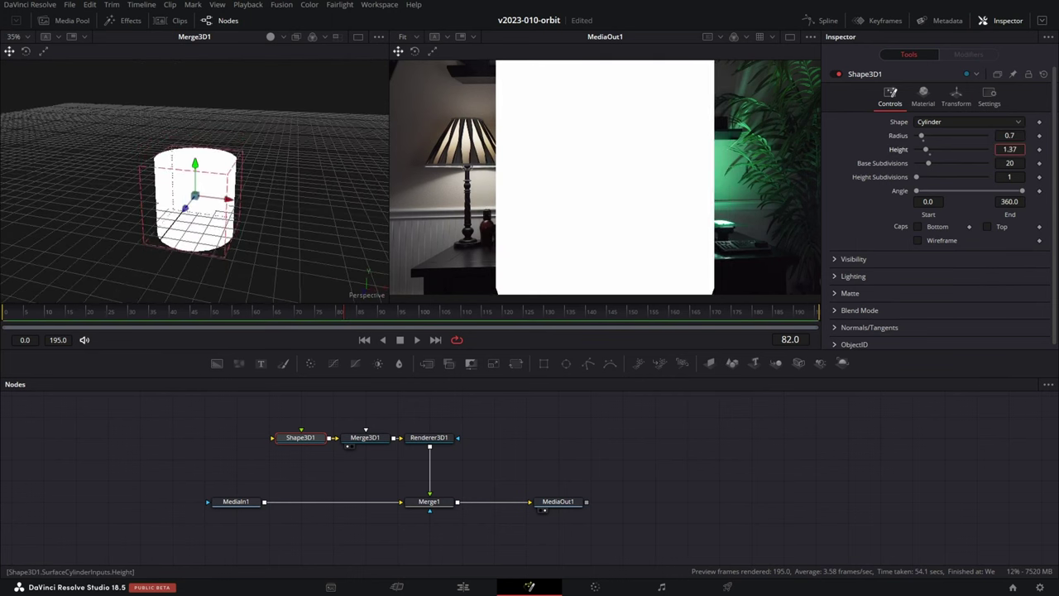
pyautogui.scroll(-1, 1011, 149)
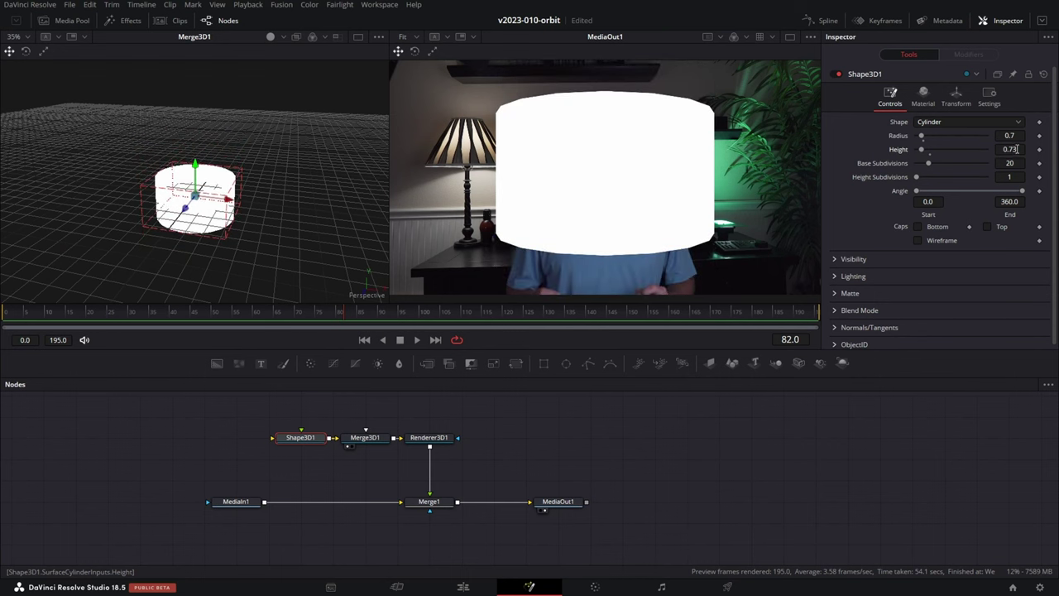
pyautogui.scroll(-10, 1011, 136)
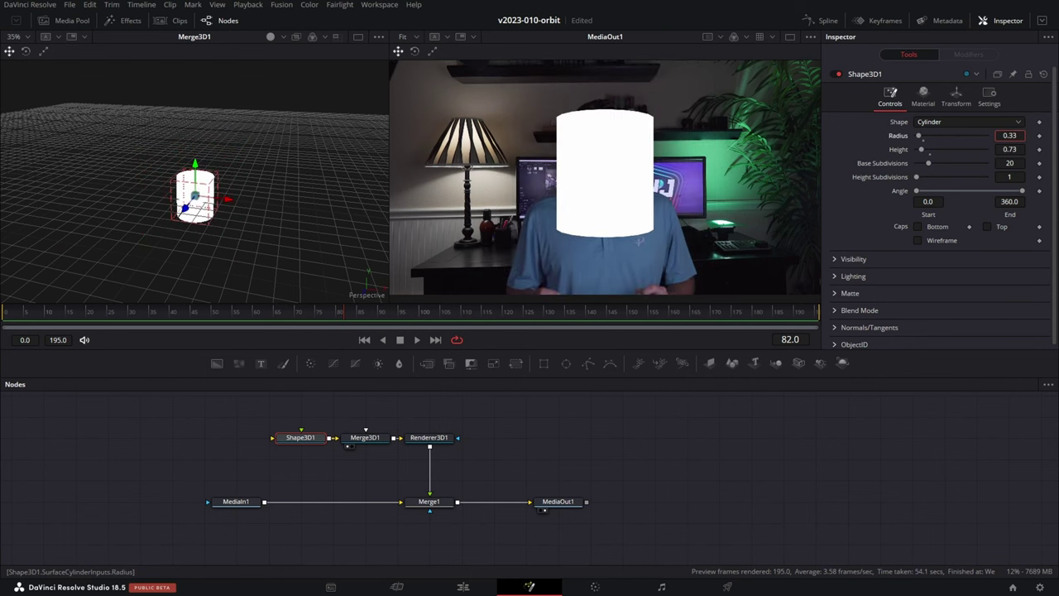
pyautogui.scroll(-10, 1017, 149)
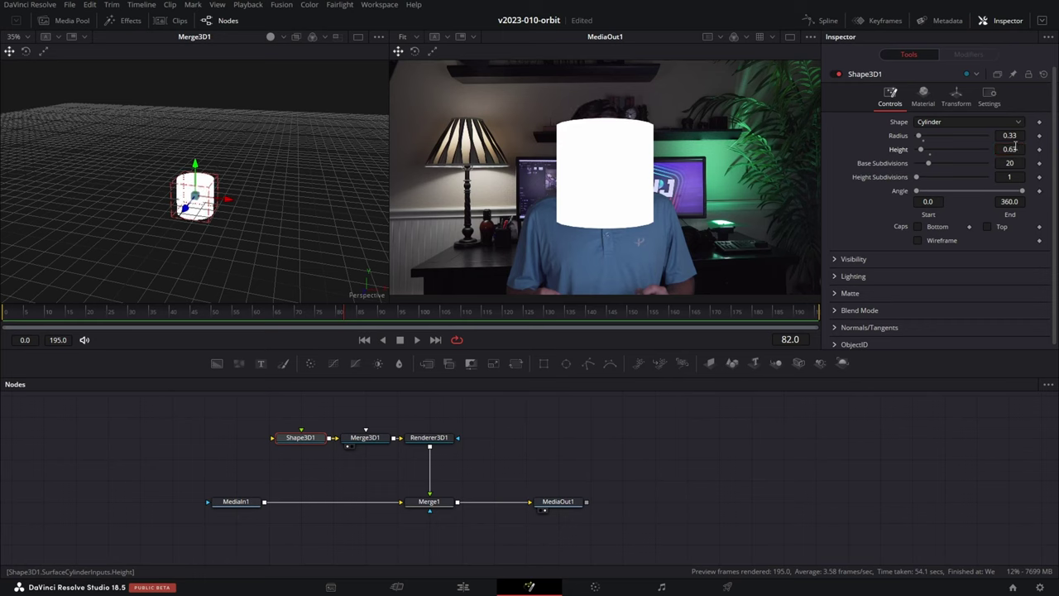
# Step: Position the cylinder over the speaker's head with a translation of X -0.017 and Y 0.15
pyautogui.click(961, 96)
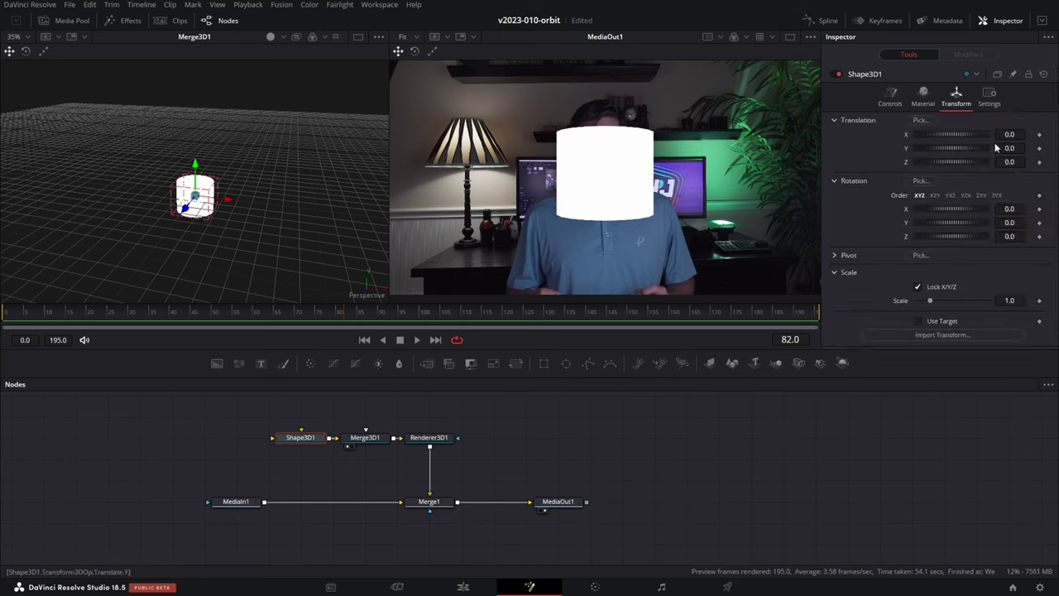
pyautogui.scroll(15, 1008, 149)
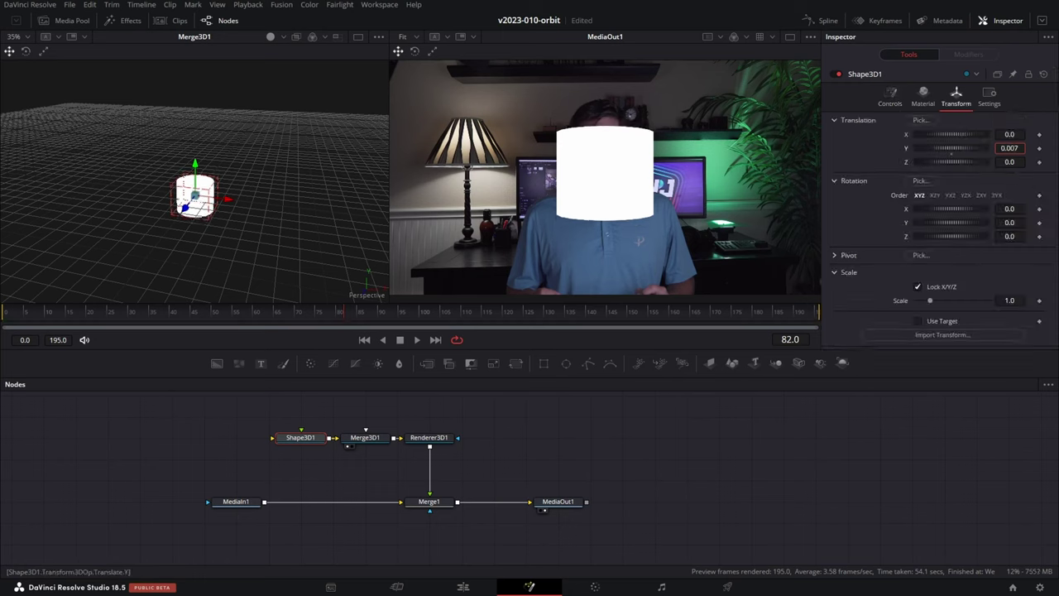
pyautogui.scroll(1, 1009, 149)
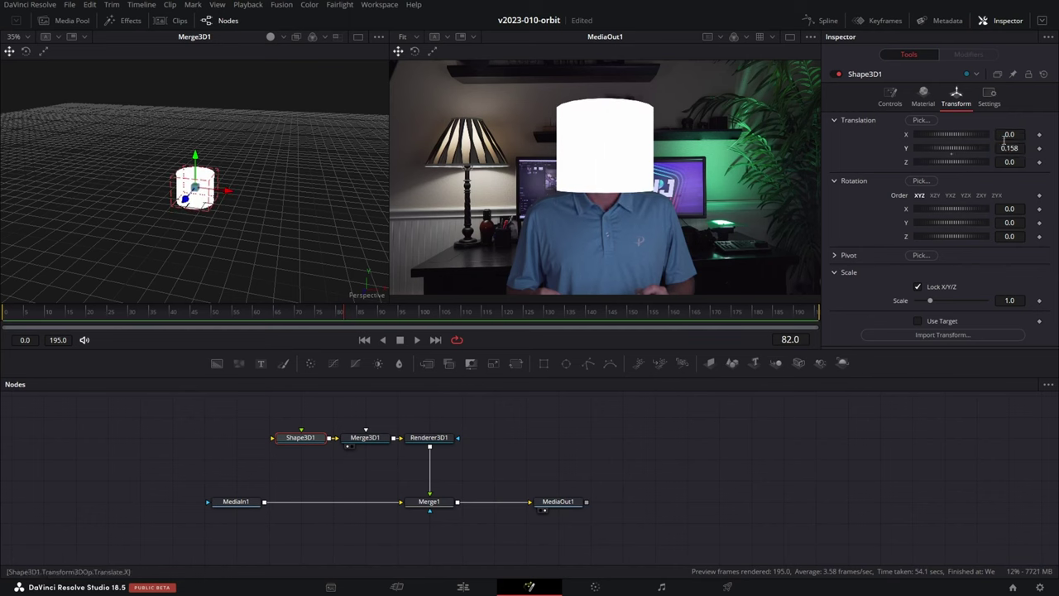
pyautogui.moveTo(1011, 133)
pyautogui.mouseDown()
pyautogui.moveTo(996, 133)
pyautogui.moveTo(1001, 147)
pyautogui.mouseUp()
pyautogui.moveTo(255, 170); pyautogui.dragTo(273, 215)
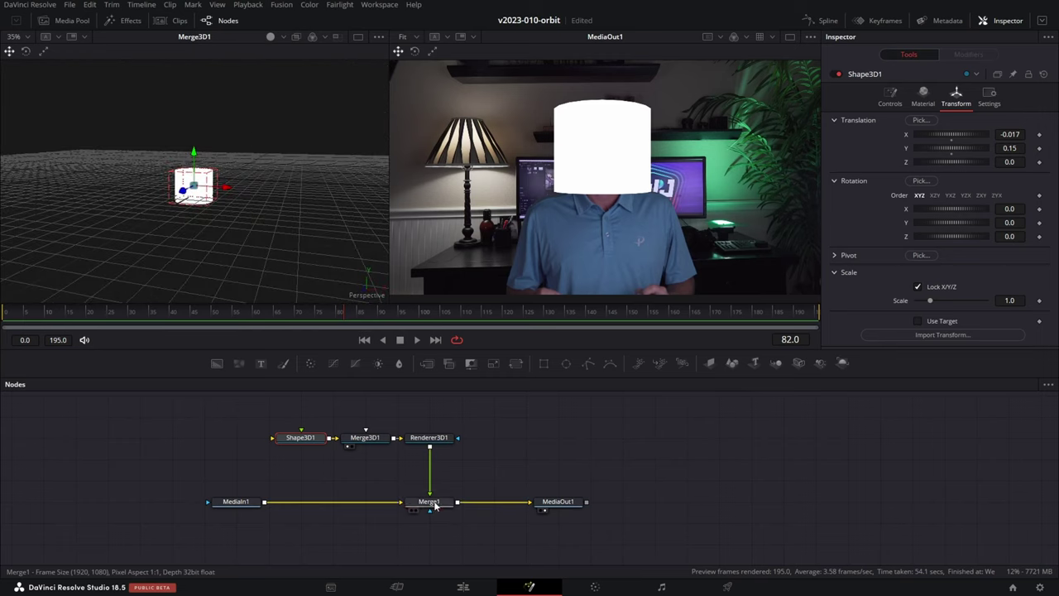
# Step: Add a solid black Background node and connect it as the material input of Shape3D1
pyautogui.click(454, 501)
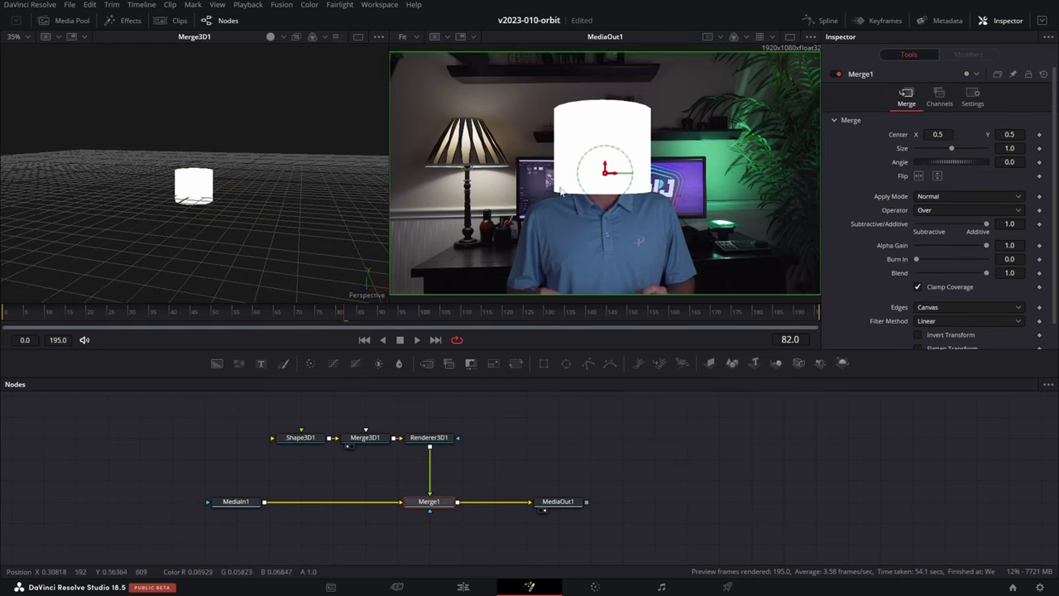
pyautogui.moveTo(217, 364); pyautogui.dragTo(301, 436)
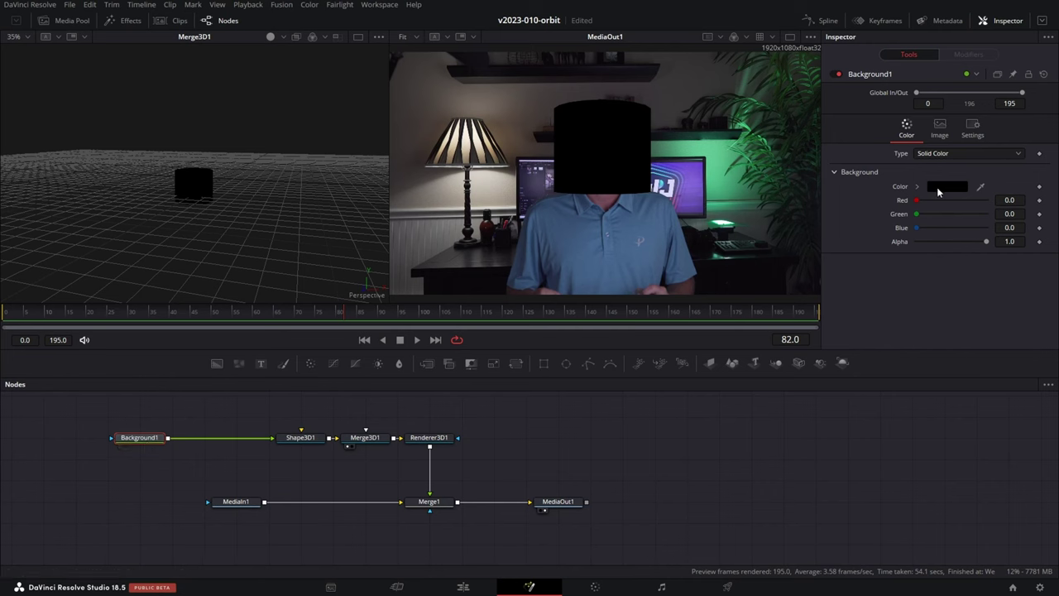
pyautogui.moveTo(286, 221)
pyautogui.mouseDown()
pyautogui.moveTo(210, 268)
pyautogui.moveTo(278, 265)
pyautogui.moveTo(289, 217)
pyautogui.mouseUp()
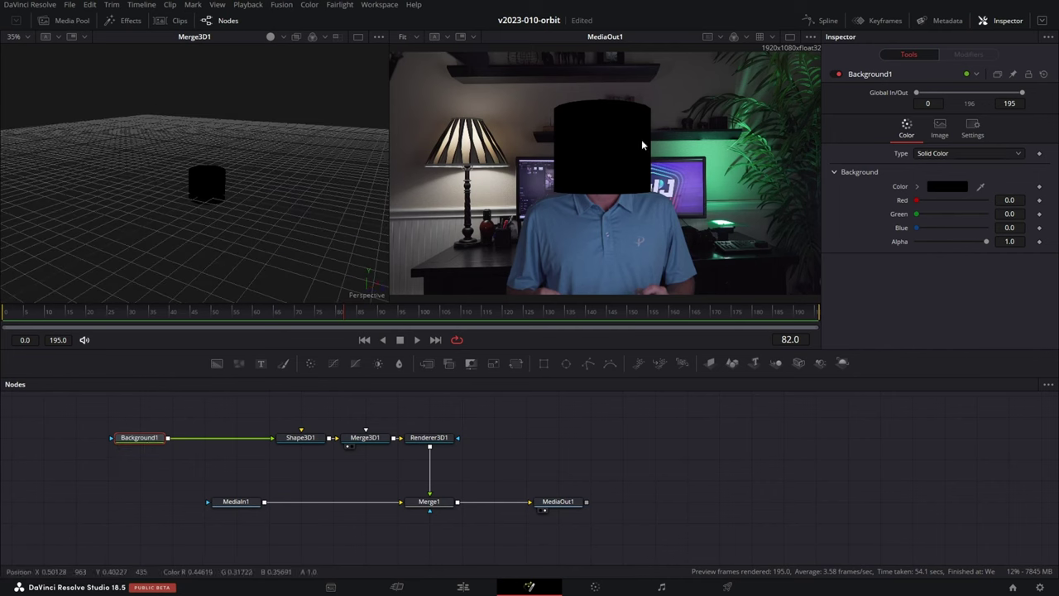
# Step: Add a Text node and merge it over Background1 ahead of Shape3D1
pyautogui.scroll(3, 237, 403)
pyautogui.moveTo(260, 370); pyautogui.dragTo(246, 434)
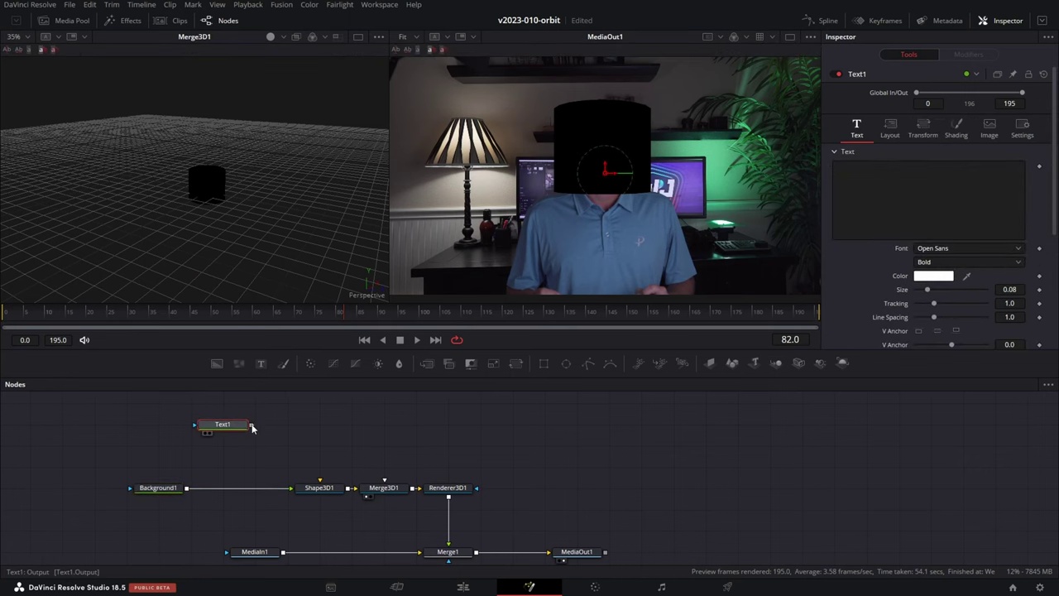
pyautogui.moveTo(189, 488); pyautogui.dragTo(187, 489)
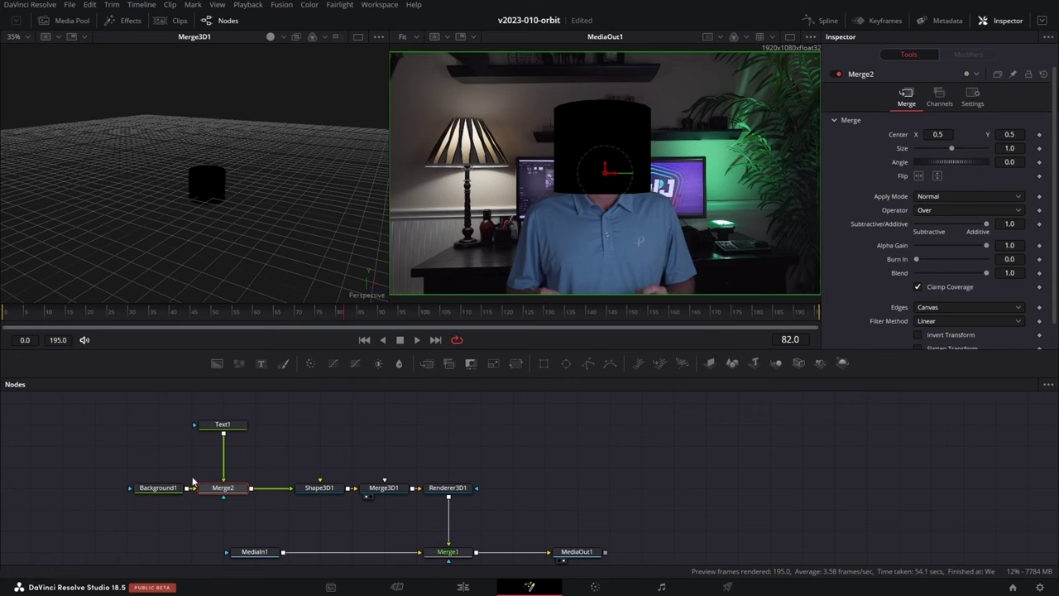
# Step: Enter "WRAP TEXT" in Text1 and increase the text size above 0.08
pyautogui.click(222, 424)
pyautogui.click(880, 183)
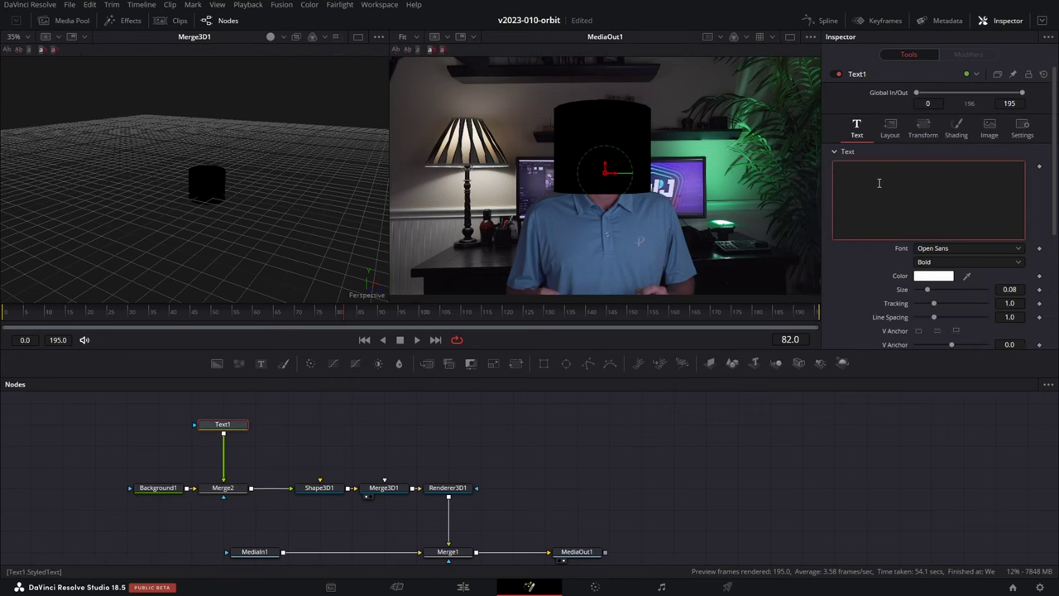
pyautogui.write('WRAP TEXT')
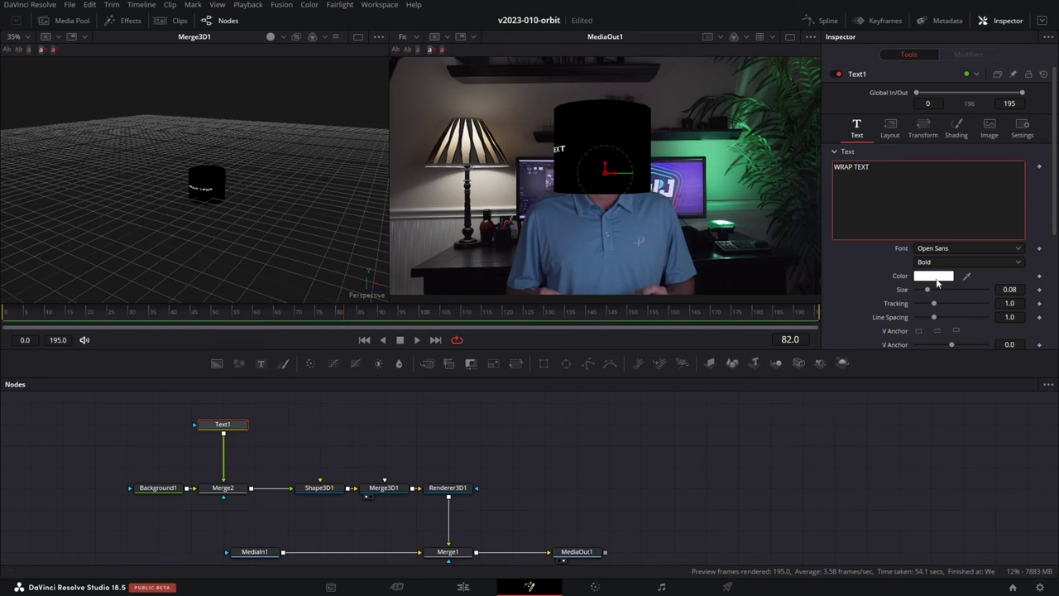
pyautogui.moveTo(927, 291); pyautogui.dragTo(939, 291)
# Step: Move the Background1, Text1 and Merge2 nodes away from Shape3D1 and insert a Transform node after Merge2
pyautogui.moveTo(82, 410); pyautogui.dragTo(141, 493)
pyautogui.click(154, 488)
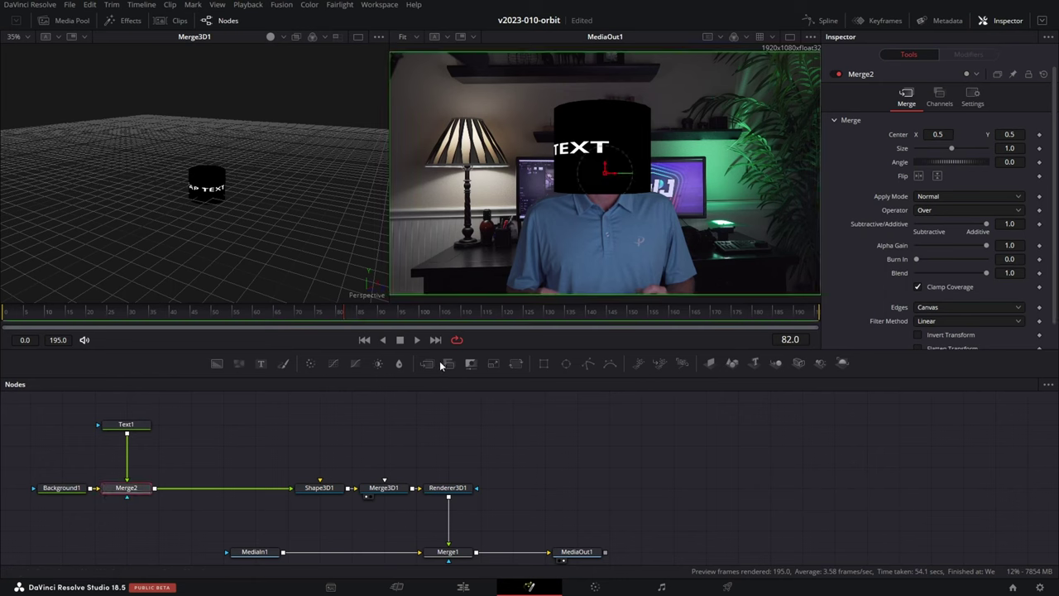
pyautogui.click(520, 364)
pyautogui.moveTo(202, 492); pyautogui.dragTo(236, 494)
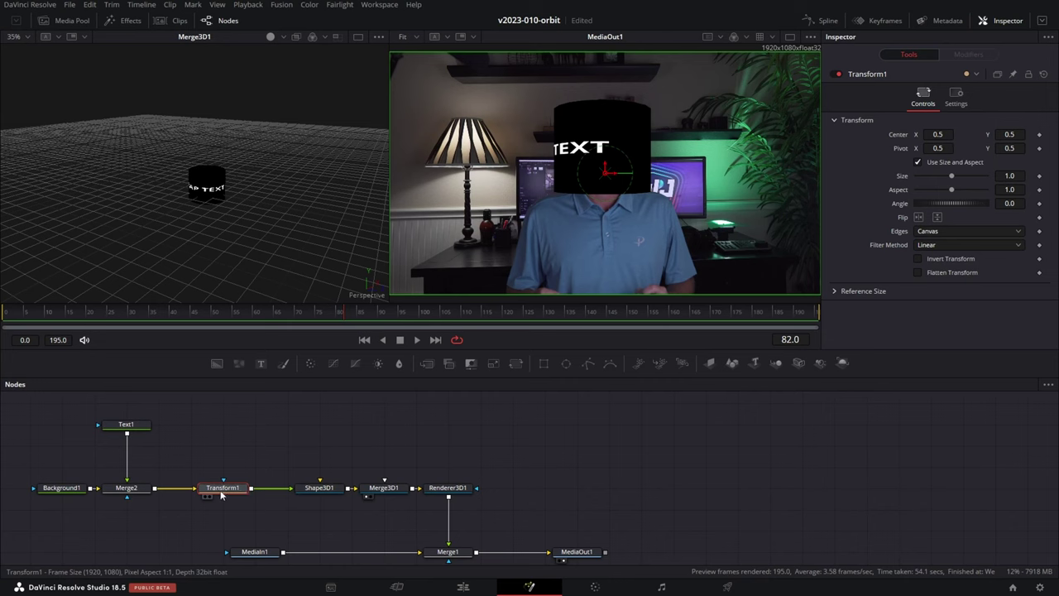
# Step: Slide the text texture around the cylinder by varying Transform1's Center X from 0.756 down to 0.183, viewing the Transform1 output
pyautogui.moveTo(936, 136); pyautogui.dragTo(969, 137)
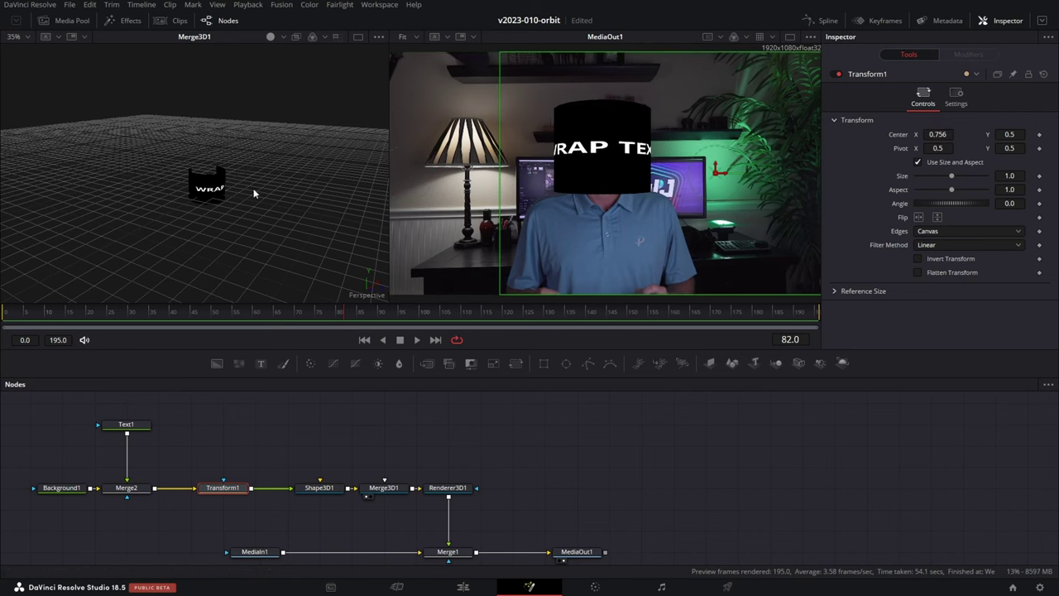
pyautogui.scroll(2, 206, 195)
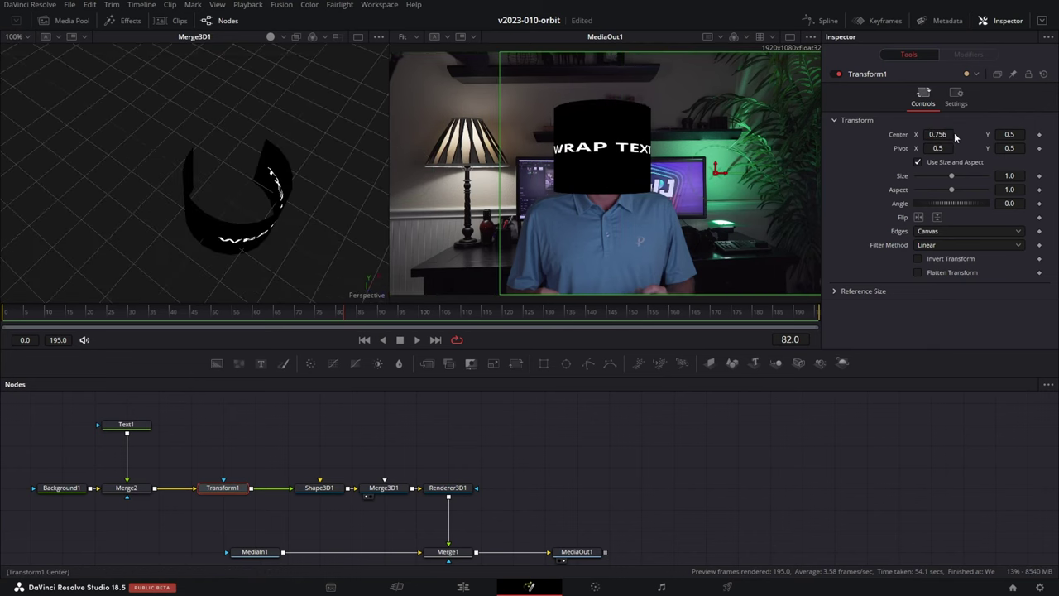
pyautogui.moveTo(947, 134)
pyautogui.mouseDown()
pyautogui.moveTo(771, 134)
pyautogui.moveTo(804, 134)
pyautogui.mouseUp()
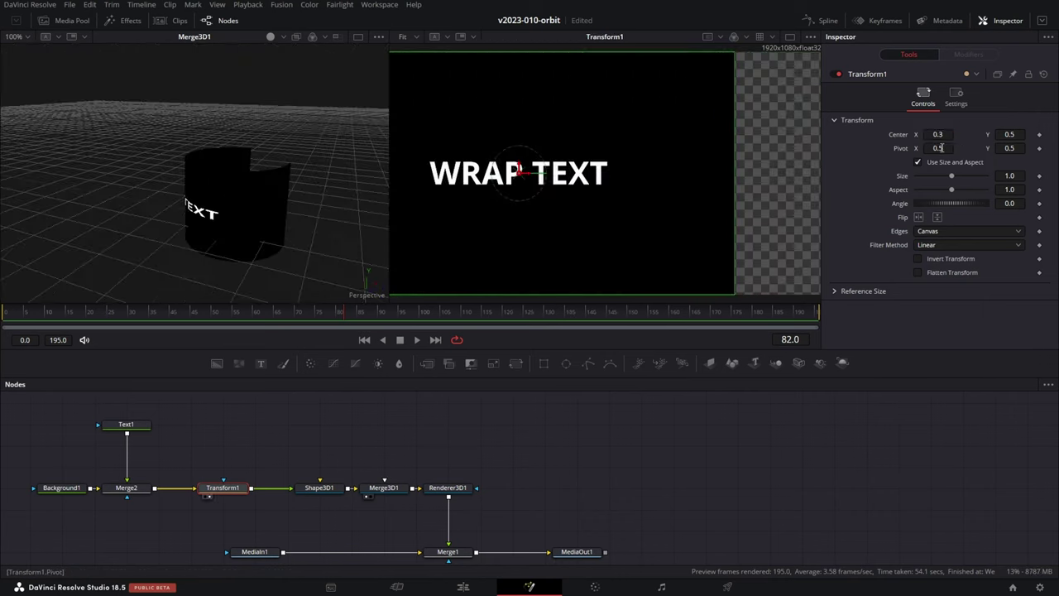
pyautogui.moveTo(948, 134); pyautogui.dragTo(440, 151)
pyautogui.moveTo(186, 202); pyautogui.dragTo(183, 201)
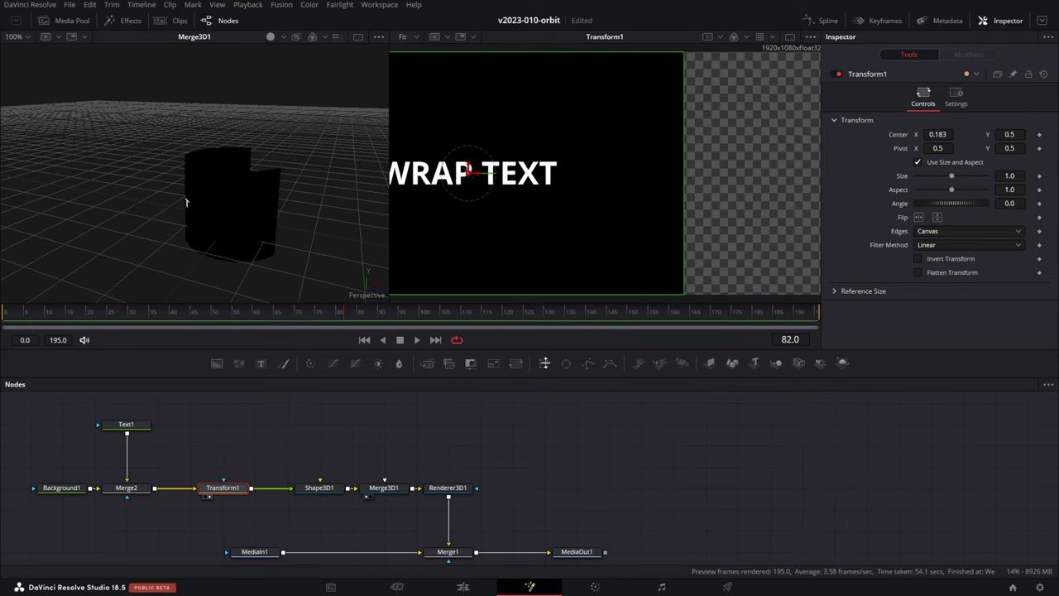
# Step: Set Transform1's Edges to Wrap, test the texture wrap by shifting Center X down to -0.481, and undo the last shift
pyautogui.click(993, 232)
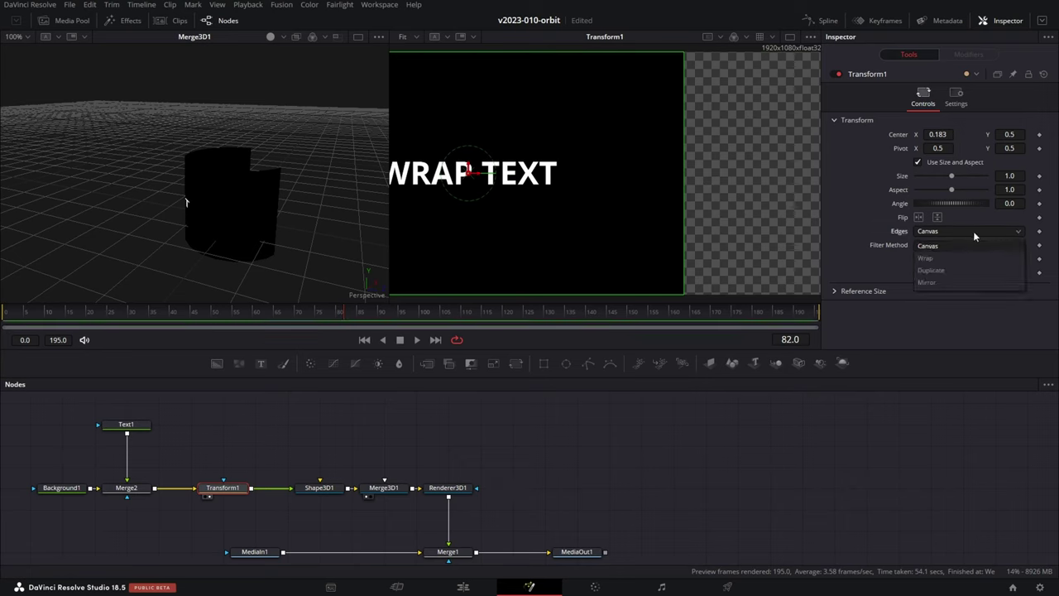
pyautogui.click(964, 258)
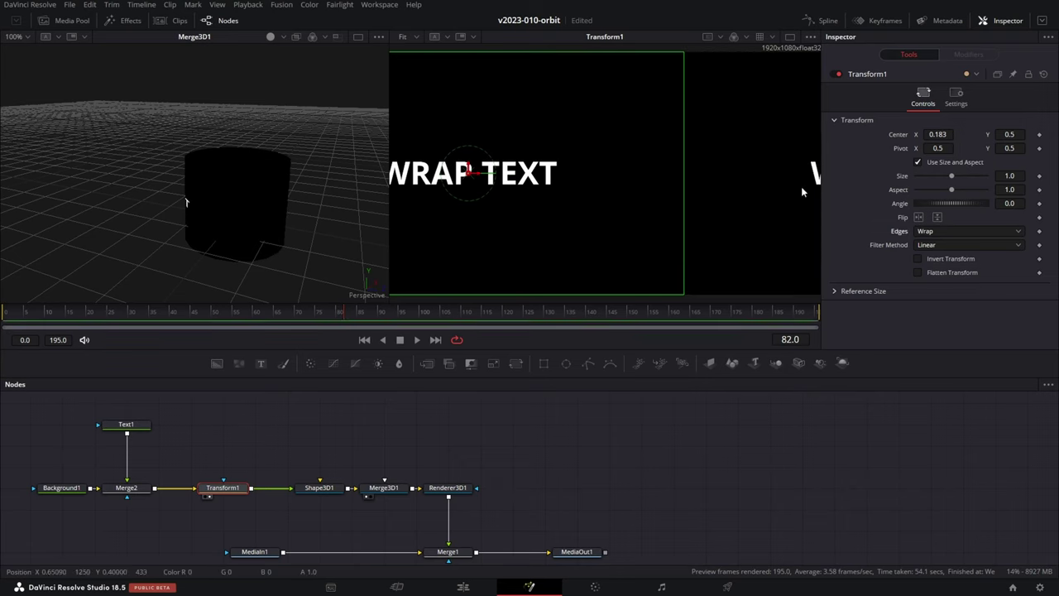
pyautogui.moveTo(943, 143); pyautogui.dragTo(827, 144)
pyautogui.moveTo(409, 134); pyautogui.dragTo(418, 170)
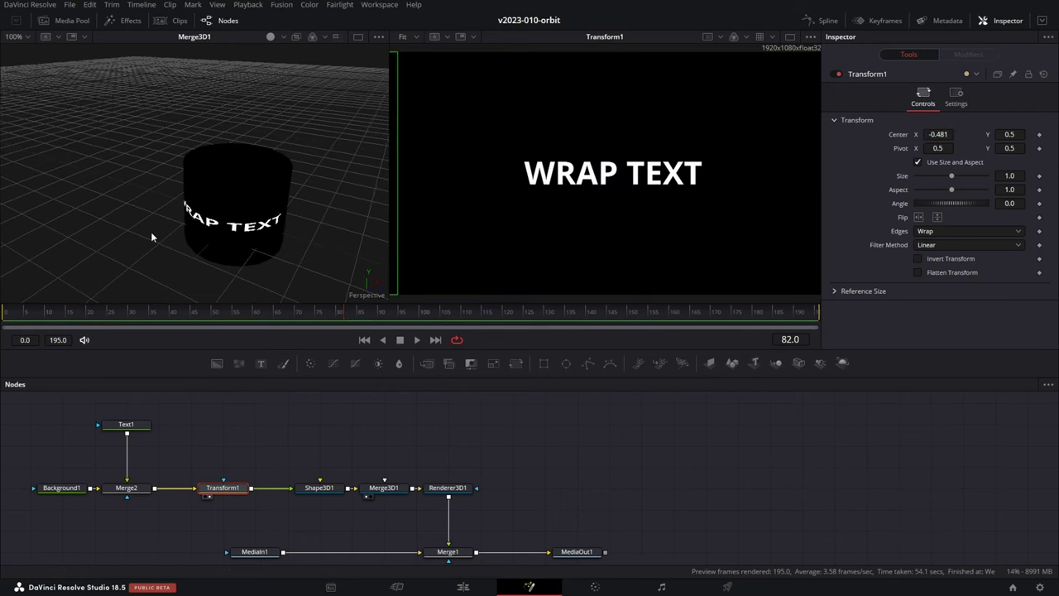
pyautogui.scroll(-1, 782, 110)
pyautogui.moveTo(938, 134); pyautogui.dragTo(998, 134)
pyautogui.hotkey('ctrl', 'z')
# Step: Show MediaOut1 in the second viewer and lower Background1's alpha until the cylinder is mostly transparent
pyautogui.click(574, 556)
pyautogui.press('2')
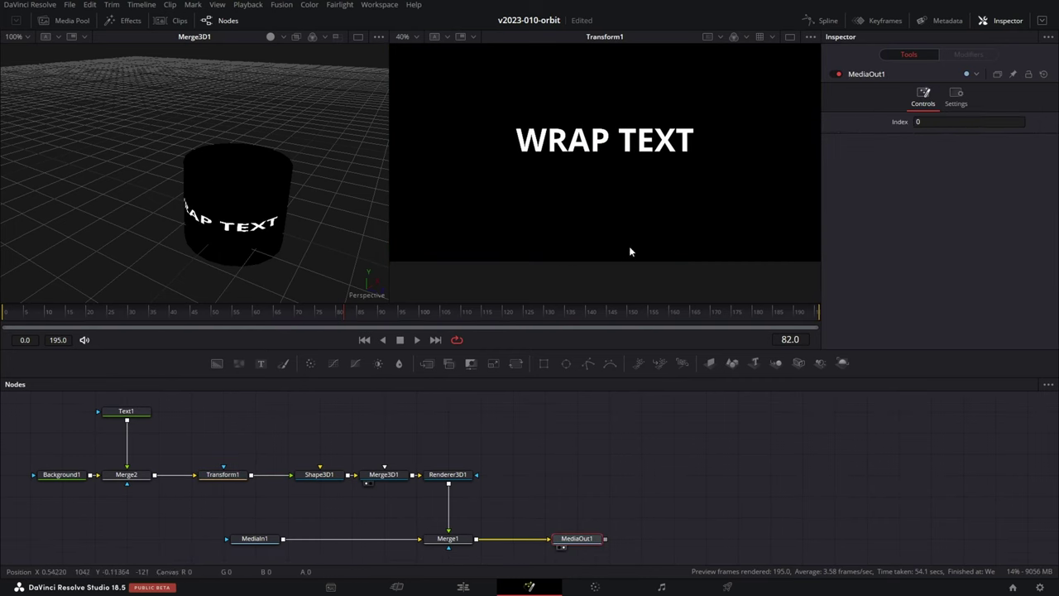
pyautogui.click(63, 483)
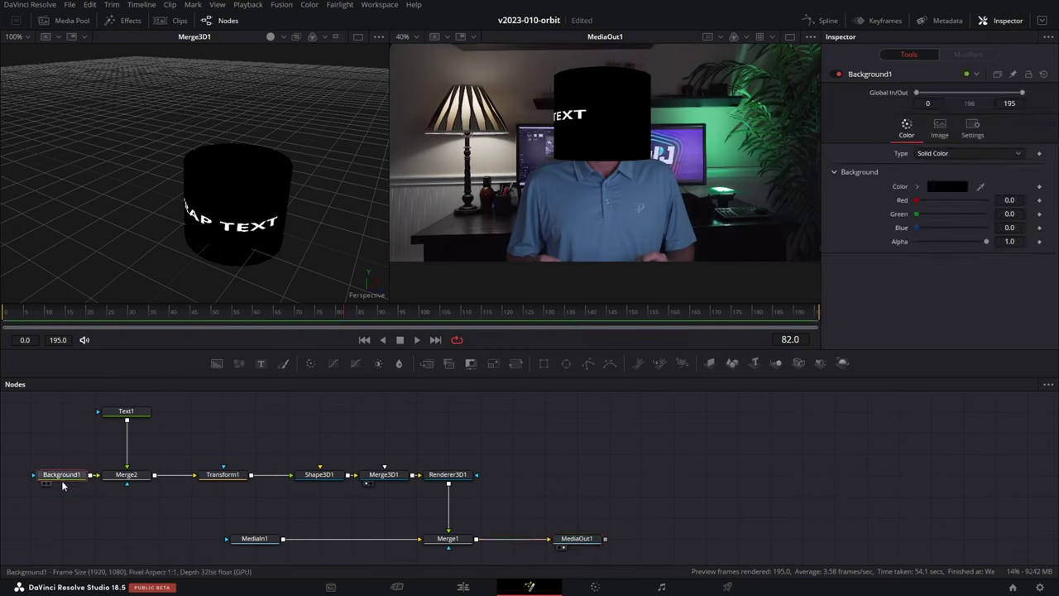
pyautogui.moveTo(974, 243); pyautogui.dragTo(935, 242)
# Step: Slide the text around the head by setting Transform1's Center X to 0.713
pyautogui.click(222, 475)
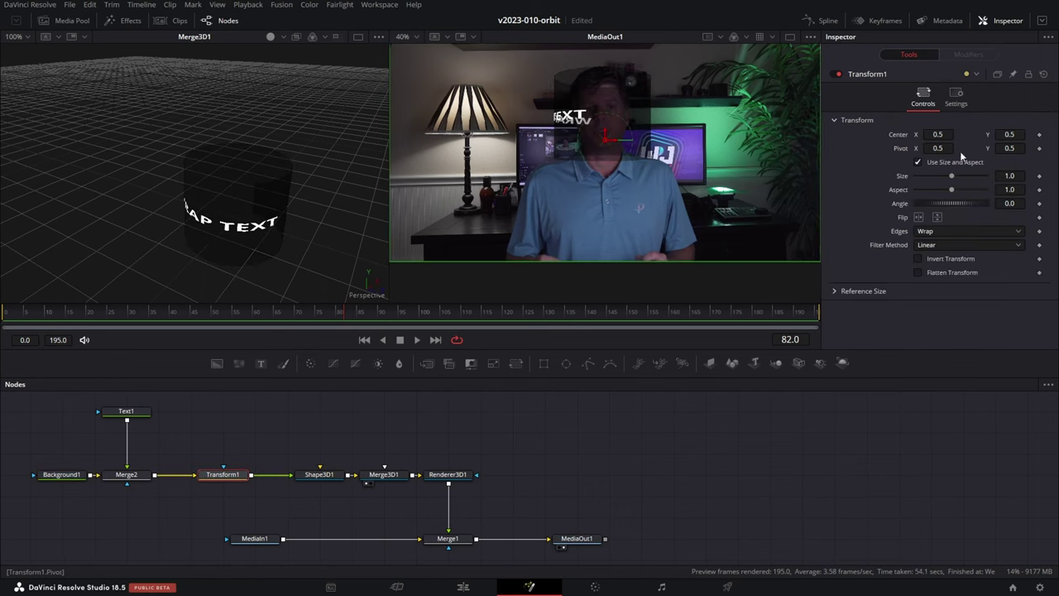
pyautogui.moveTo(946, 134); pyautogui.dragTo(761, 147)
pyautogui.moveTo(184, 202); pyautogui.dragTo(613, 187)
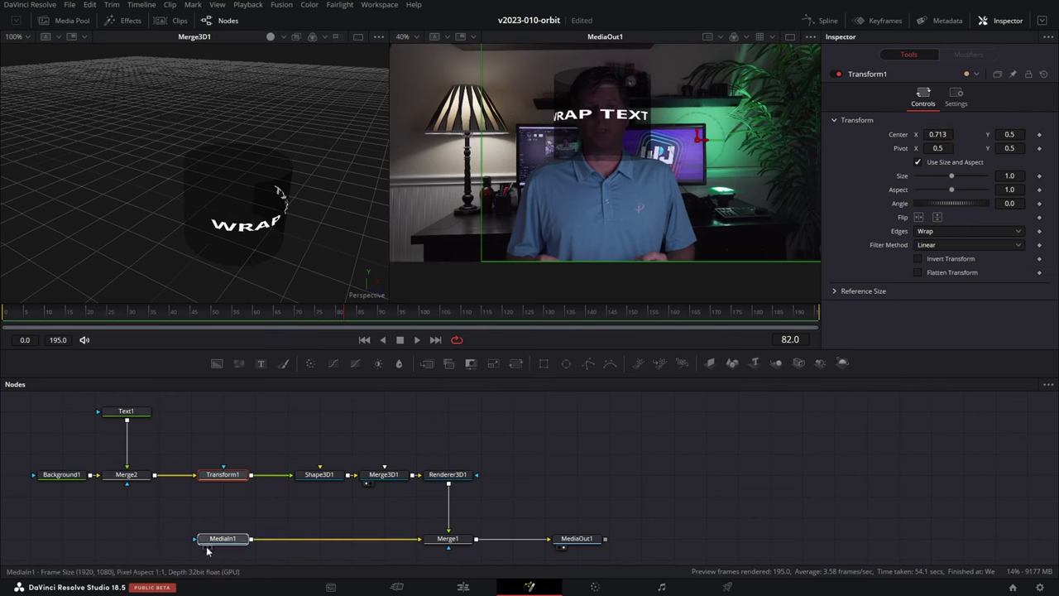
# Step: Move MediaIn1 back and shift the text and 3D node rows up to clear space between them and MediaIn1
pyautogui.moveTo(206, 546); pyautogui.dragTo(174, 546)
pyautogui.moveTo(23, 406); pyautogui.dragTo(502, 521)
pyautogui.moveTo(465, 480); pyautogui.dragTo(460, 465)
pyautogui.moveTo(125, 393); pyautogui.dragTo(126, 411)
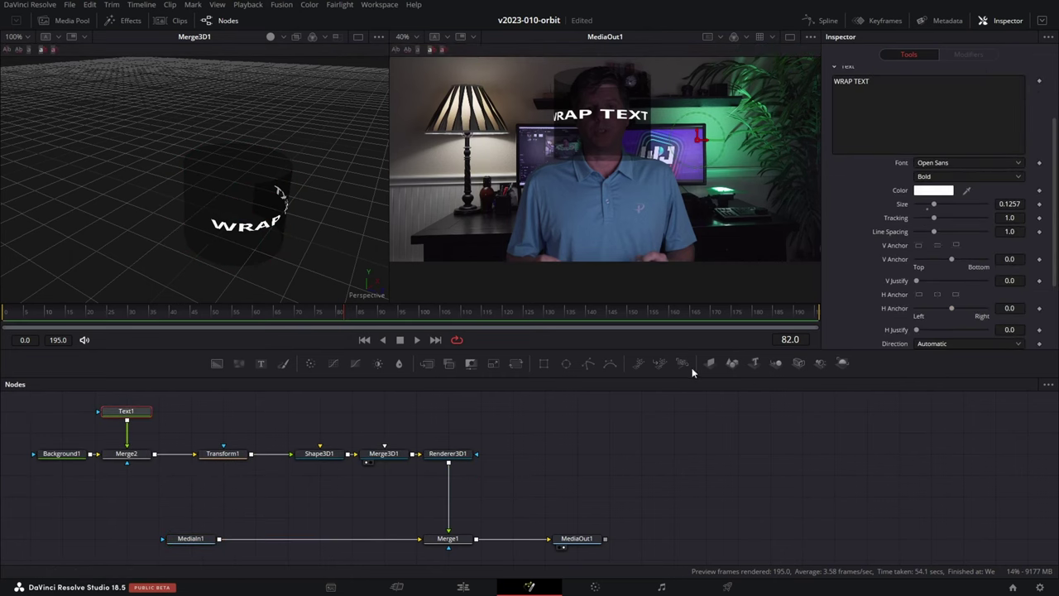
# Step: Add an ImagePlane3D node, feed it from MediaIn1 and connect it into Merge3D1
pyautogui.moveTo(712, 361); pyautogui.dragTo(255, 497)
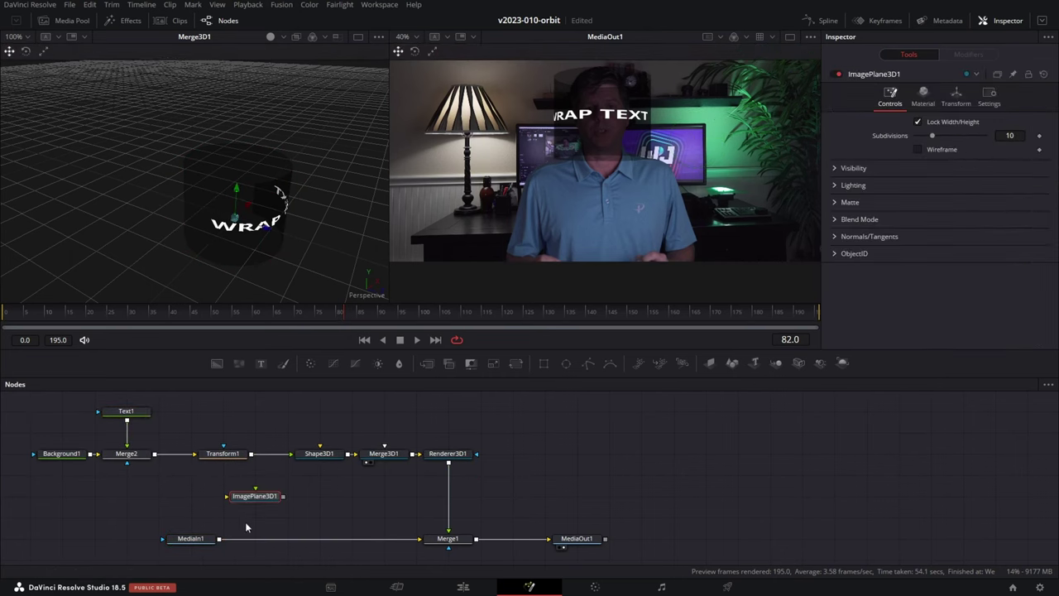
pyautogui.click(97, 546)
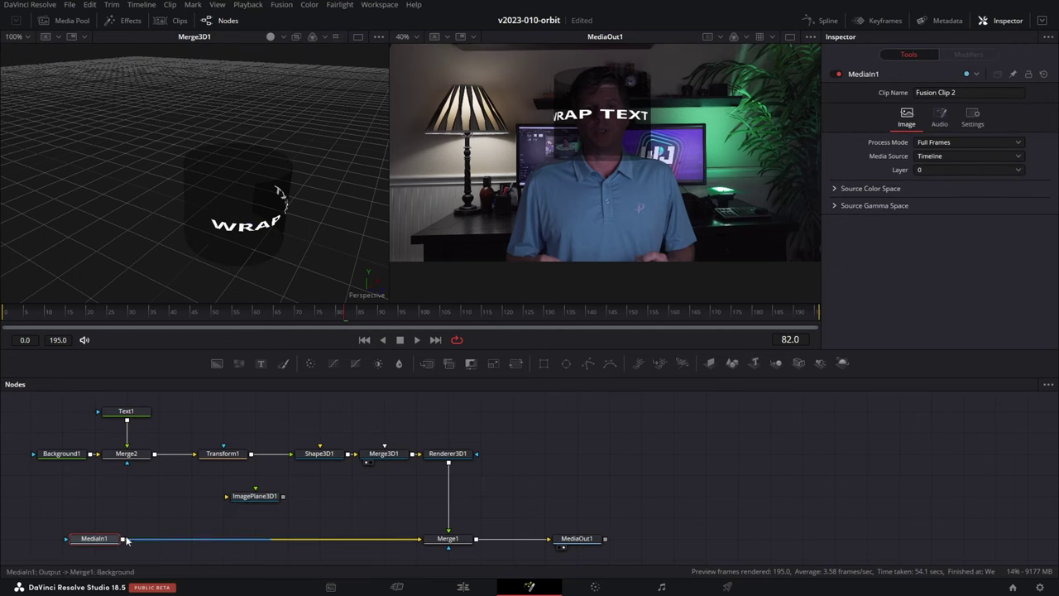
pyautogui.moveTo(123, 539); pyautogui.dragTo(388, 460)
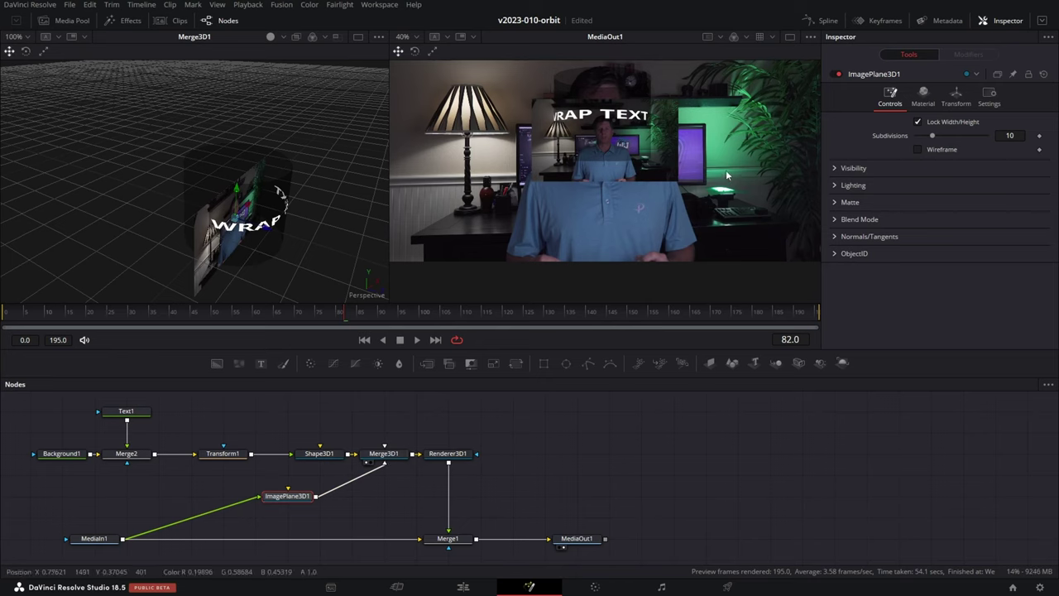
# Step: Scale ImagePlane3D1 up to 1.605 and check from above how it cuts through the cylinder
pyautogui.click(955, 99)
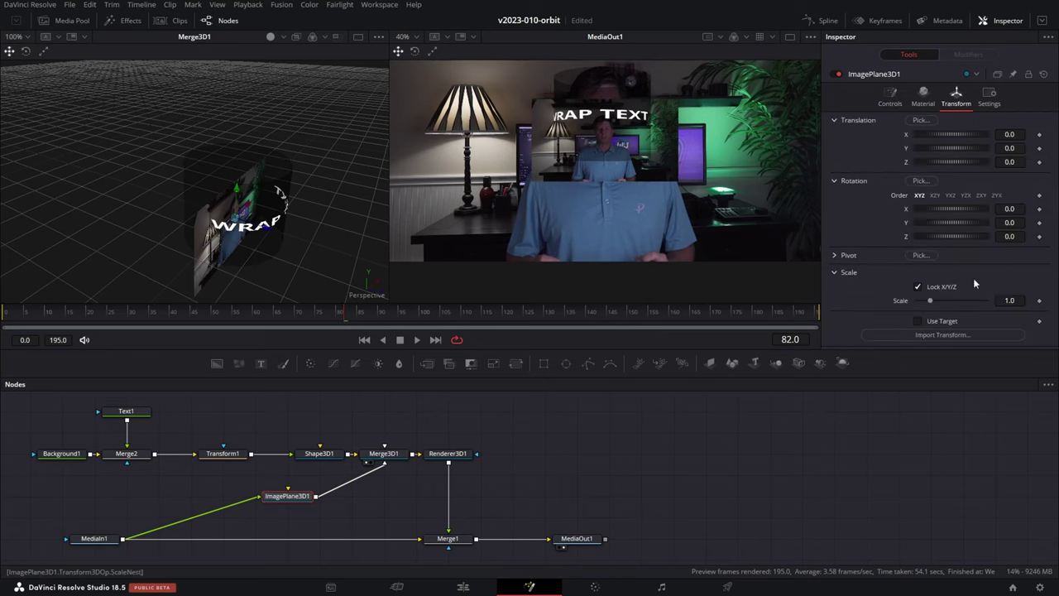
pyautogui.moveTo(930, 301); pyautogui.dragTo(938, 300)
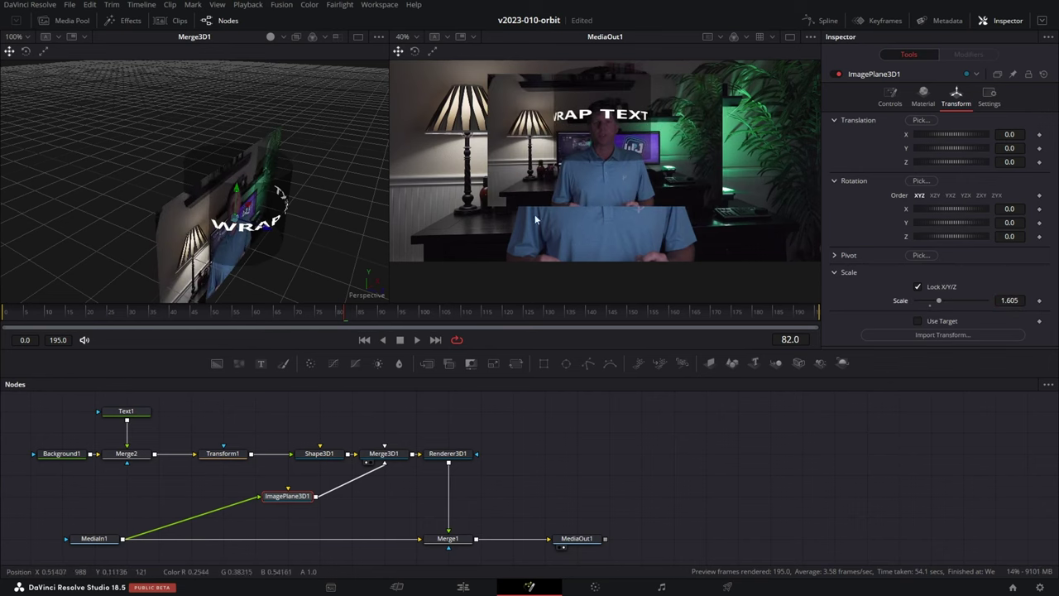
pyautogui.moveTo(219, 172); pyautogui.dragTo(107, 263)
pyautogui.moveTo(237, 231); pyautogui.dragTo(245, 255)
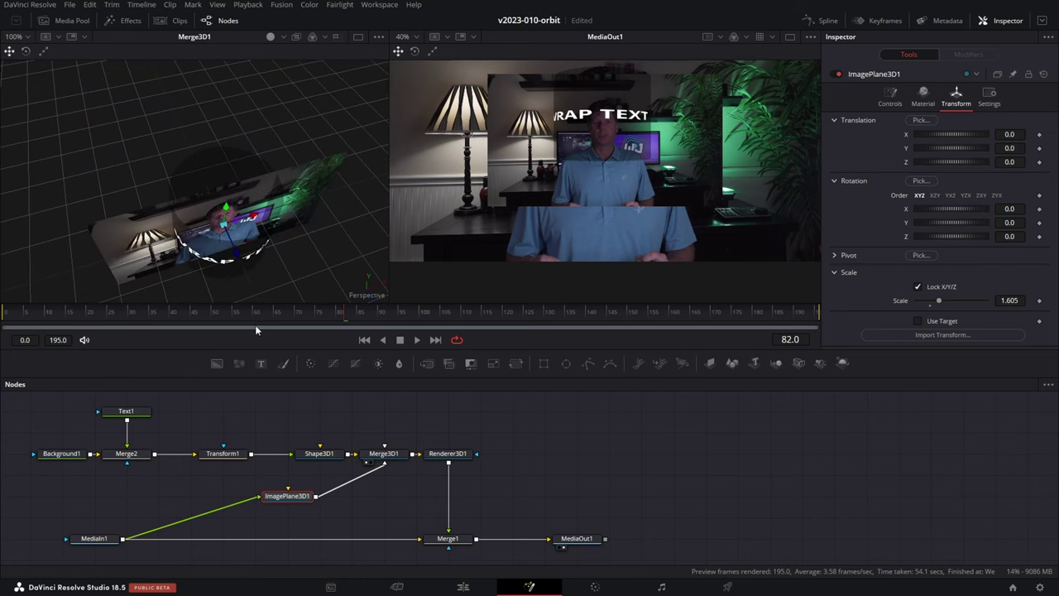
# Step: Slide the text behind the image plane by lowering Transform1's Center X to 0.243 and on to 0.078
pyautogui.click(222, 455)
pyautogui.moveTo(937, 135); pyautogui.dragTo(692, 191)
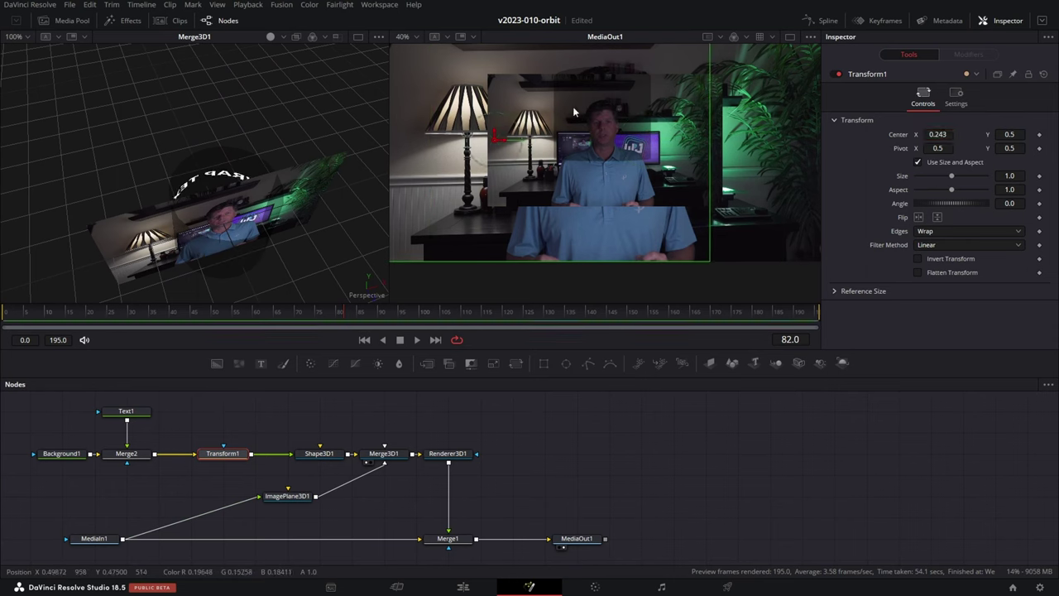
pyautogui.moveTo(947, 134); pyautogui.dragTo(838, 142)
pyautogui.moveTo(248, 234); pyautogui.dragTo(279, 174)
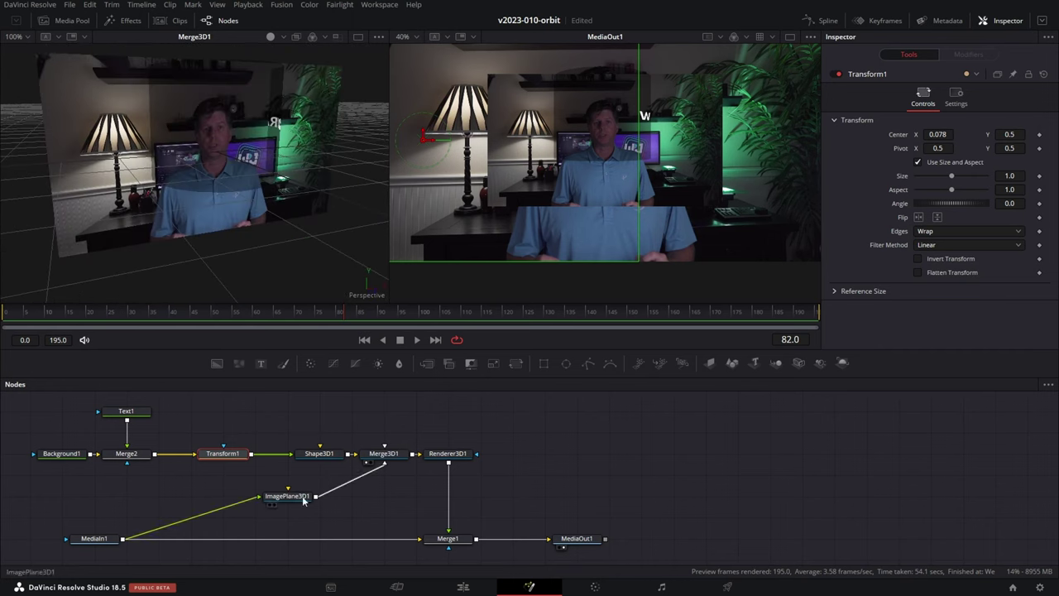
# Step: Move MediaIn1 back and insert a Magic Mask node between it and ImagePlane3D1
pyautogui.moveTo(110, 541); pyautogui.dragTo(49, 553)
pyautogui.click(53, 542)
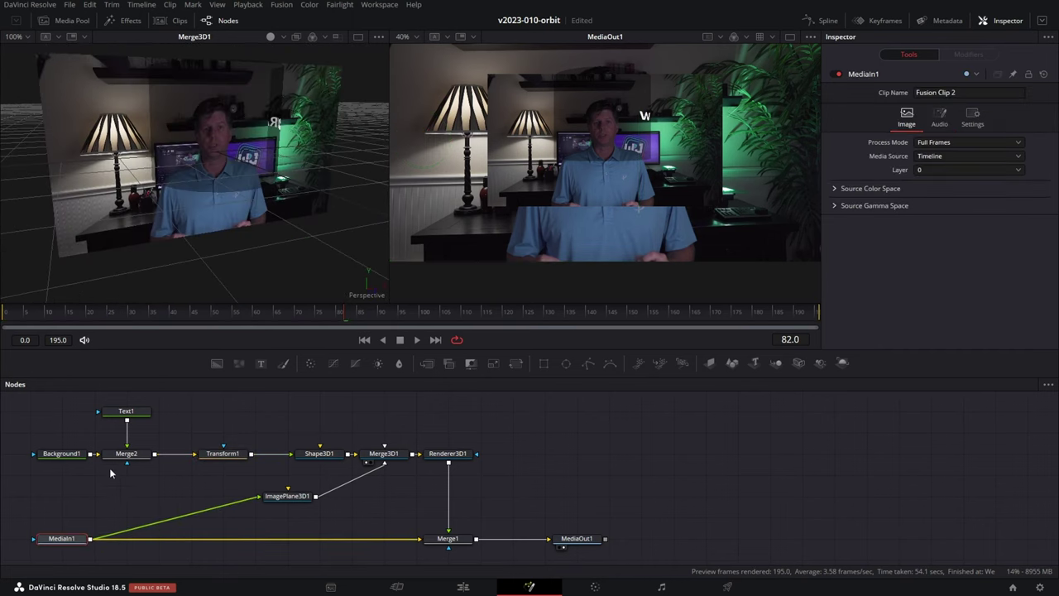
pyautogui.click(121, 493)
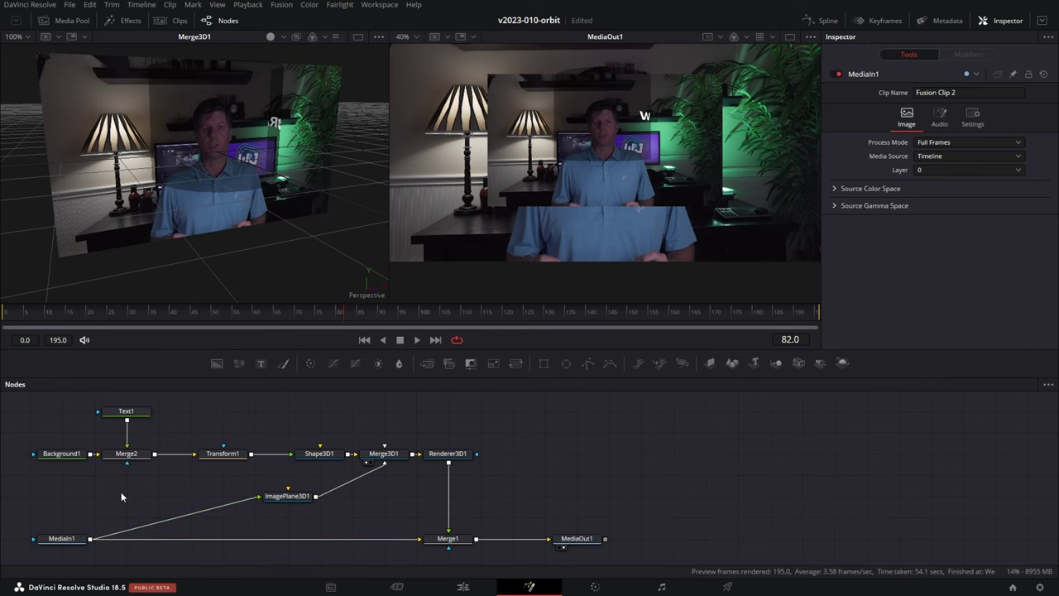
pyautogui.hotkey('shift', 'space')
pyautogui.write('magi')
pyautogui.press('Return')
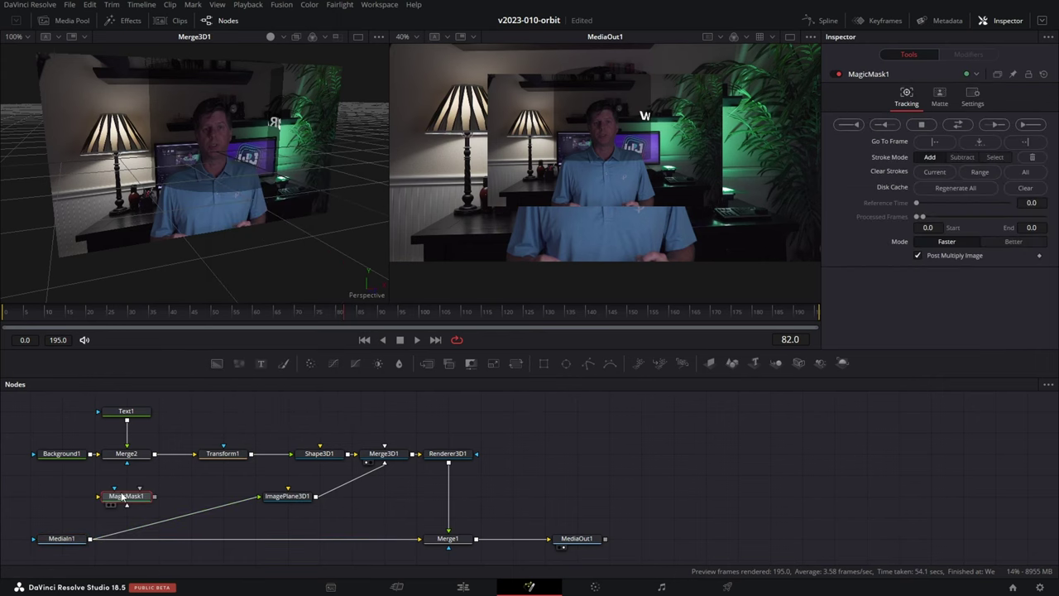
pyautogui.moveTo(251, 494)
pyautogui.mouseDown()
pyautogui.moveTo(110, 515)
pyautogui.moveTo(117, 498)
pyautogui.moveTo(259, 496)
pyautogui.mouseUp()
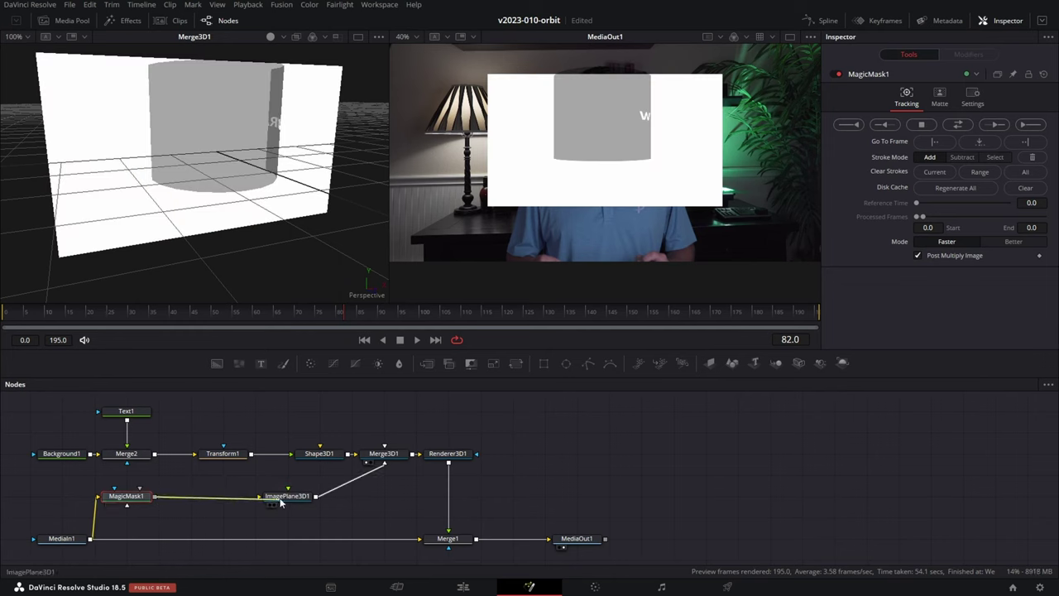
# Step: View MagicMask1 at frame 0, paint a mask stroke across the man's face and shirt, and track it forward through the clip
pyautogui.moveTo(133, 506); pyautogui.dragTo(165, 507)
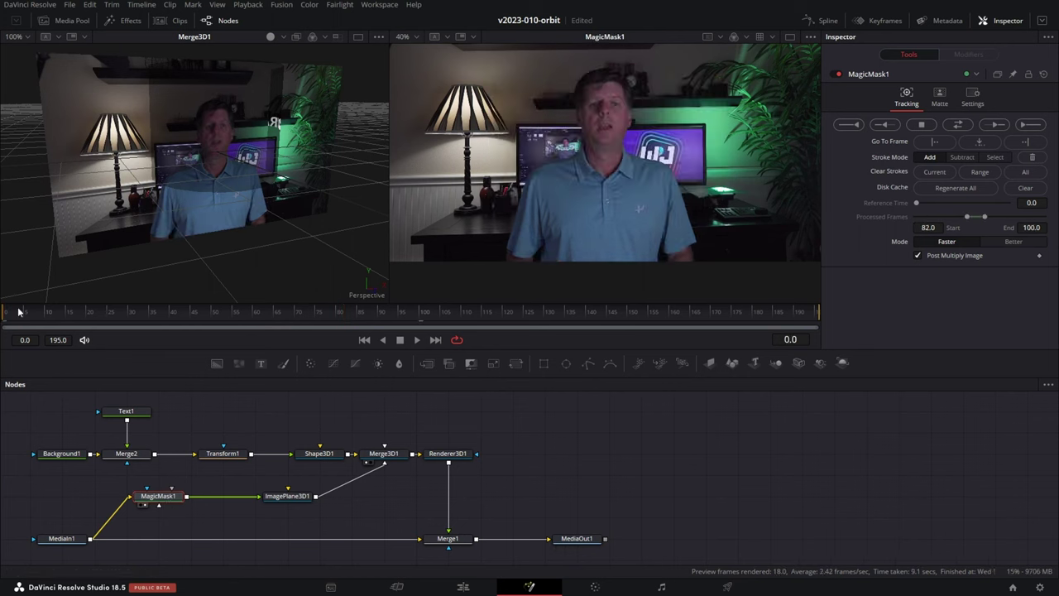
pyautogui.moveTo(664, 208)
pyautogui.mouseDown()
pyautogui.moveTo(617, 157)
pyautogui.moveTo(605, 116)
pyautogui.moveTo(596, 160)
pyautogui.moveTo(562, 191)
pyautogui.moveTo(558, 220)
pyautogui.mouseUp()
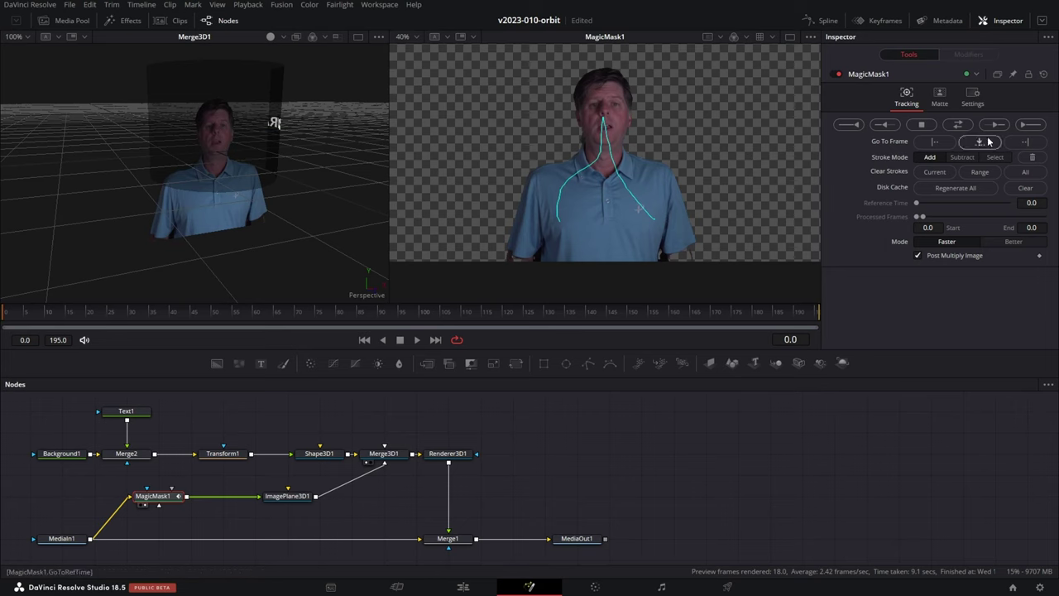
pyautogui.click(1040, 126)
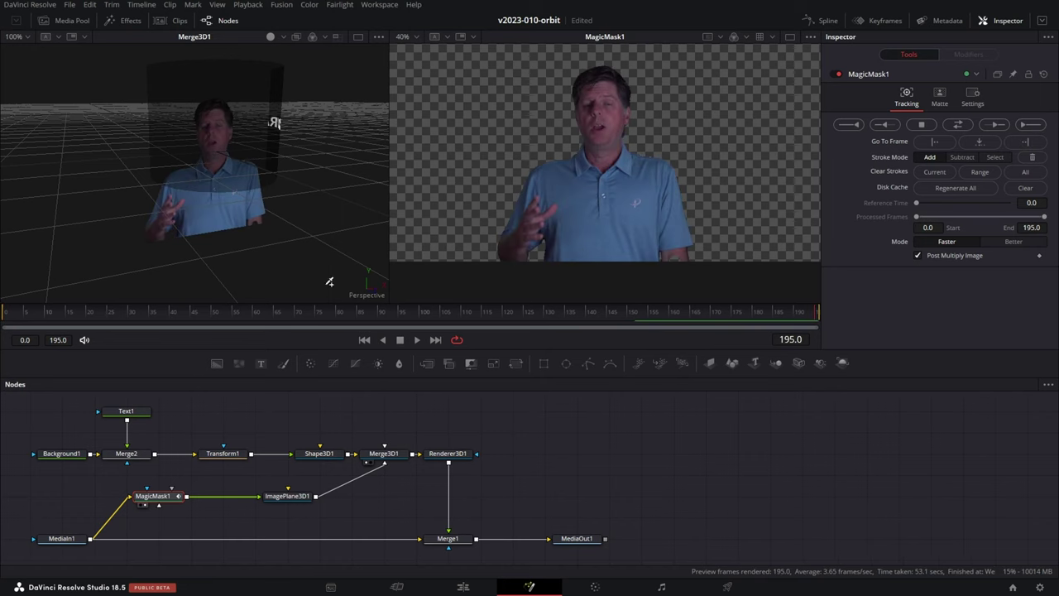
# Step: Show MediaOut1 in the second viewer and scale ImagePlane3D1 up until the masked man matches his size in the footage
pyautogui.click(127, 454)
pyautogui.moveTo(208, 135); pyautogui.dragTo(169, 132)
pyautogui.click(203, 157)
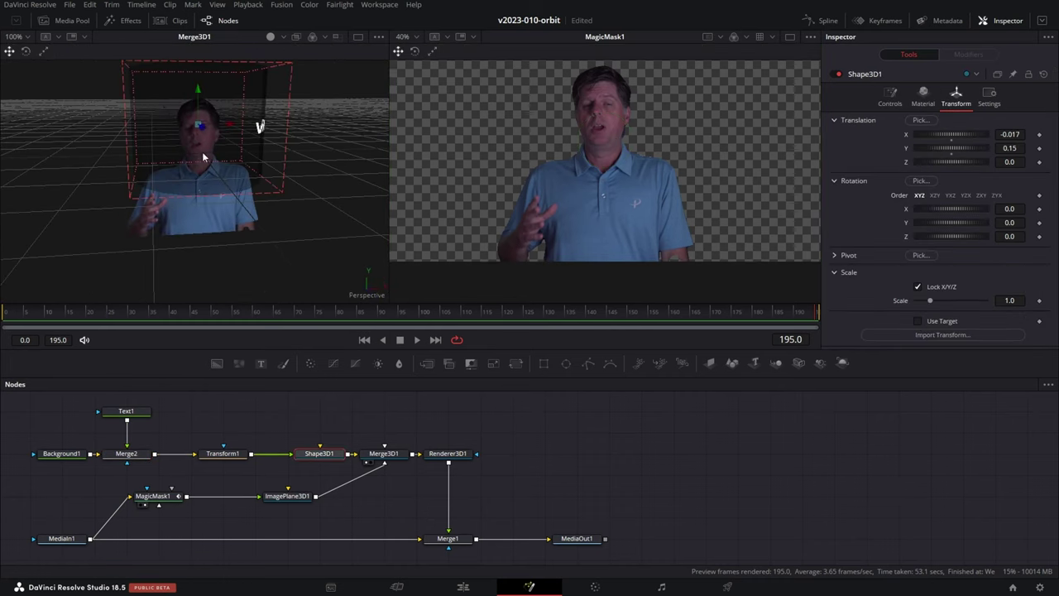
pyautogui.moveTo(187, 212); pyautogui.dragTo(85, 150)
pyautogui.moveTo(574, 539); pyautogui.dragTo(588, 154)
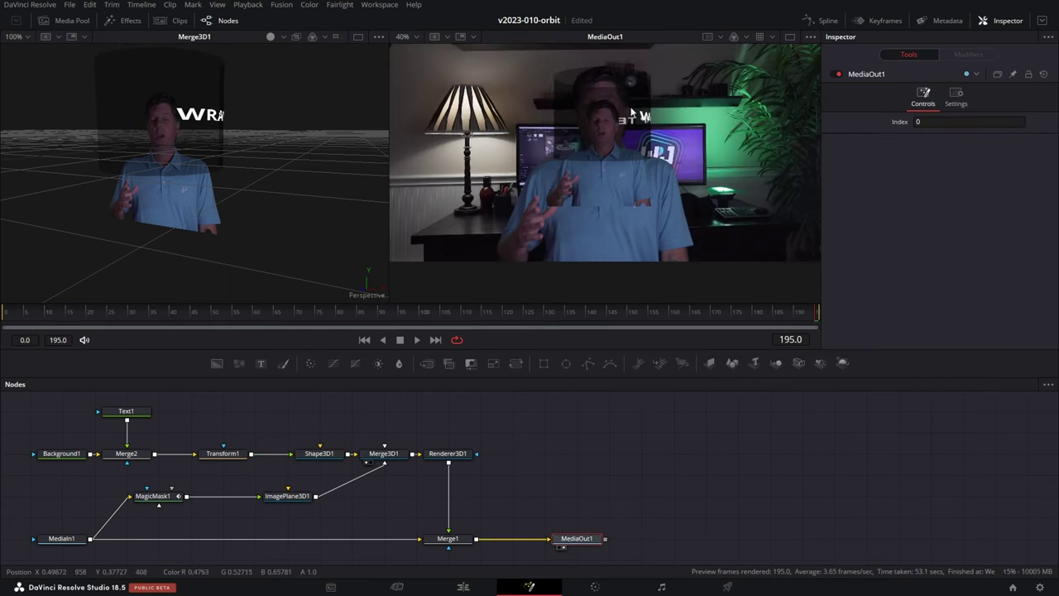
pyautogui.click(289, 497)
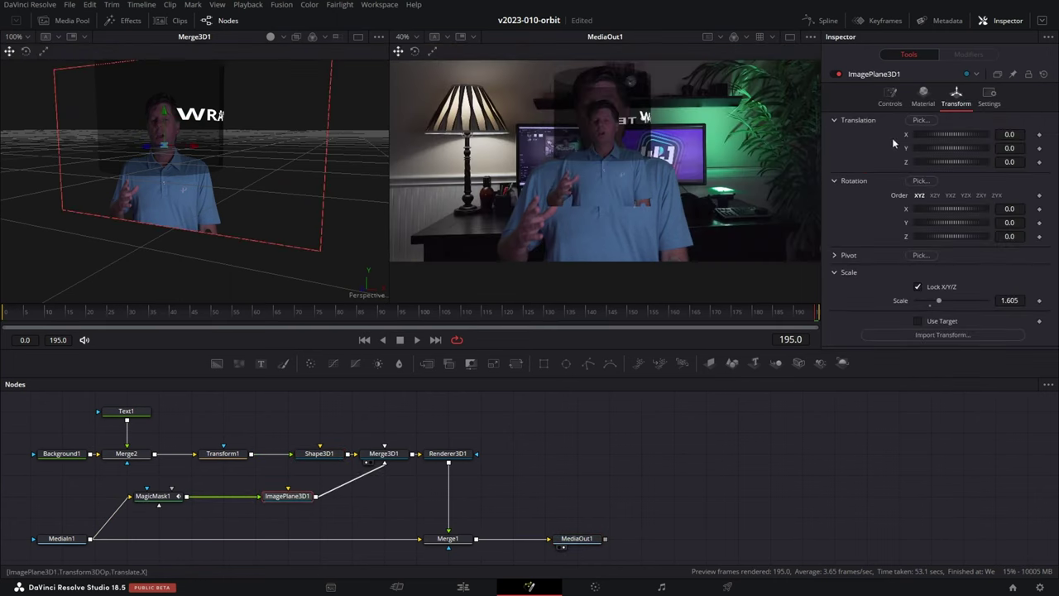
pyautogui.moveTo(938, 300); pyautogui.dragTo(988, 306)
# Step: Bring the text around the front of the face by setting Transform1's Center X to -0.436
pyautogui.click(223, 454)
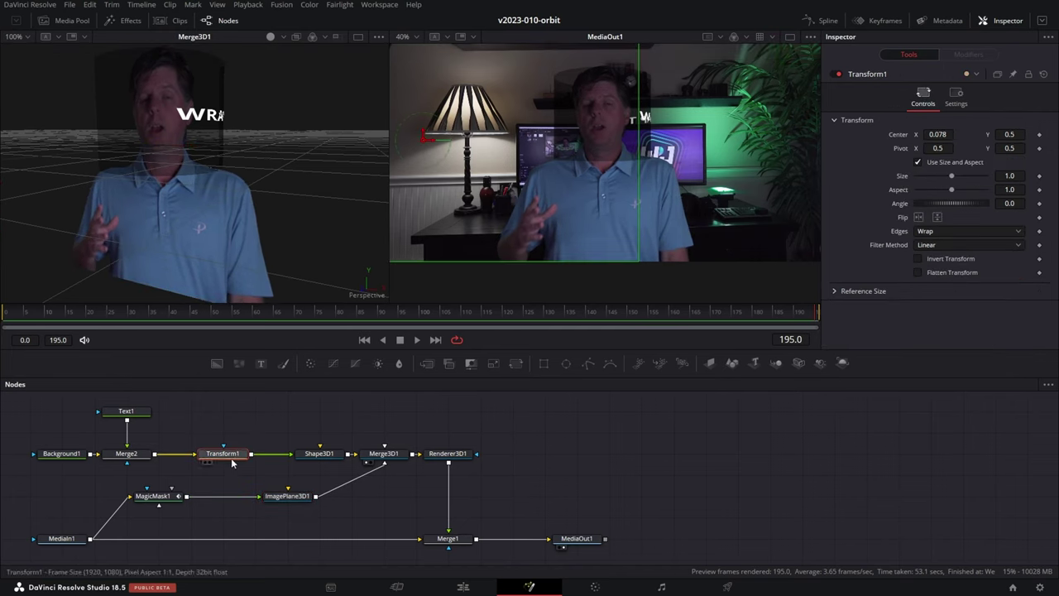
pyautogui.moveTo(940, 139); pyautogui.dragTo(899, 139)
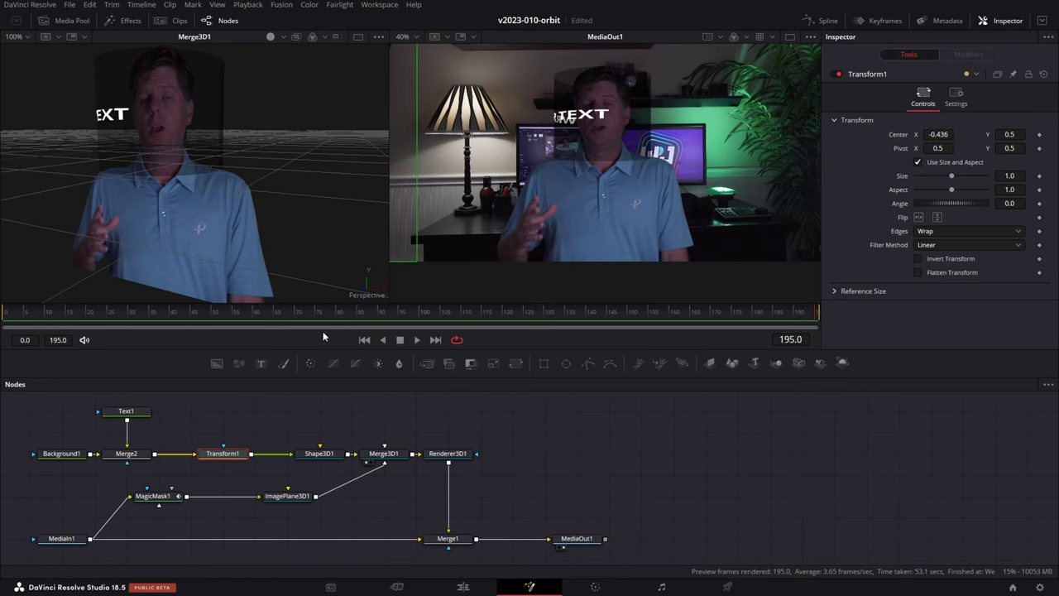
pyautogui.moveTo(255, 137); pyautogui.dragTo(273, 231)
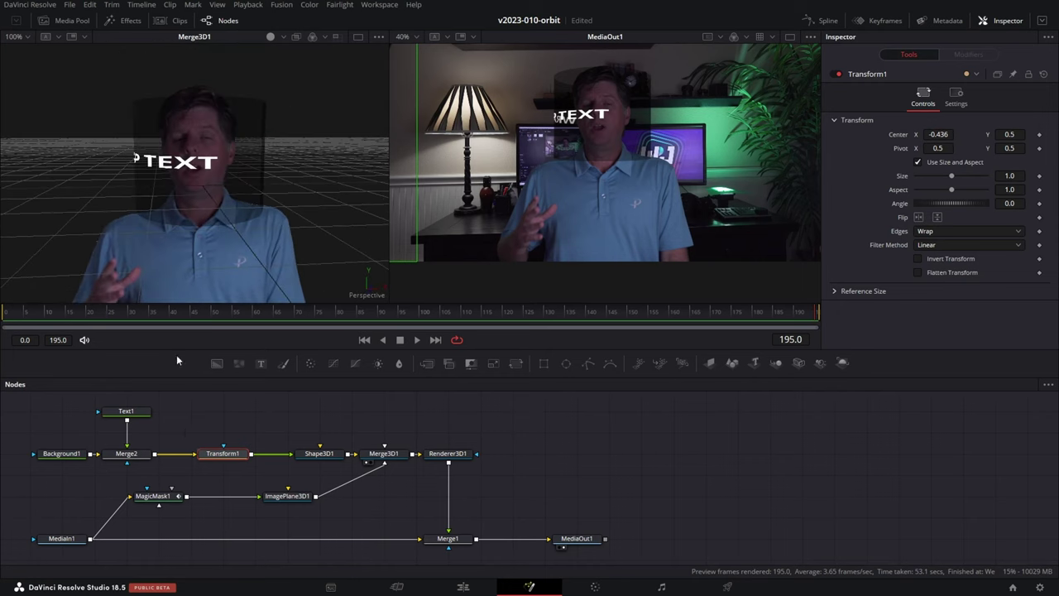
# Step: Make Background1 fully transparent to hide the cylinder, and set Transform1's Center X to -0.35
pyautogui.click(63, 453)
pyautogui.moveTo(946, 240); pyautogui.dragTo(846, 240)
pyautogui.click(222, 455)
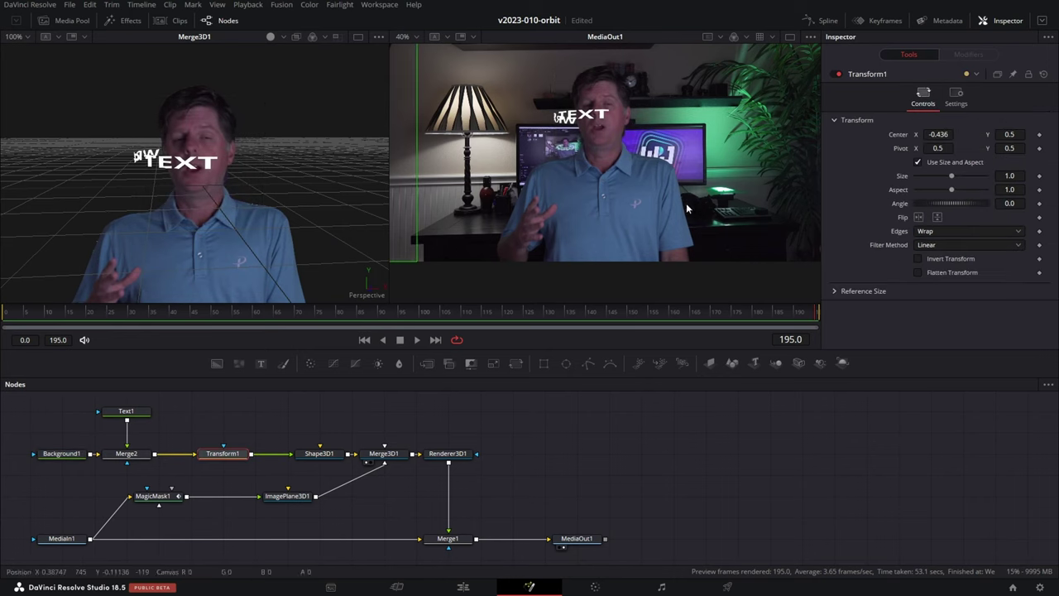
pyautogui.moveTo(933, 135); pyautogui.dragTo(861, 134)
# Step: Set the Shape3D1 cylinder's height to 0.83 to stretch the text vertically
pyautogui.click(318, 453)
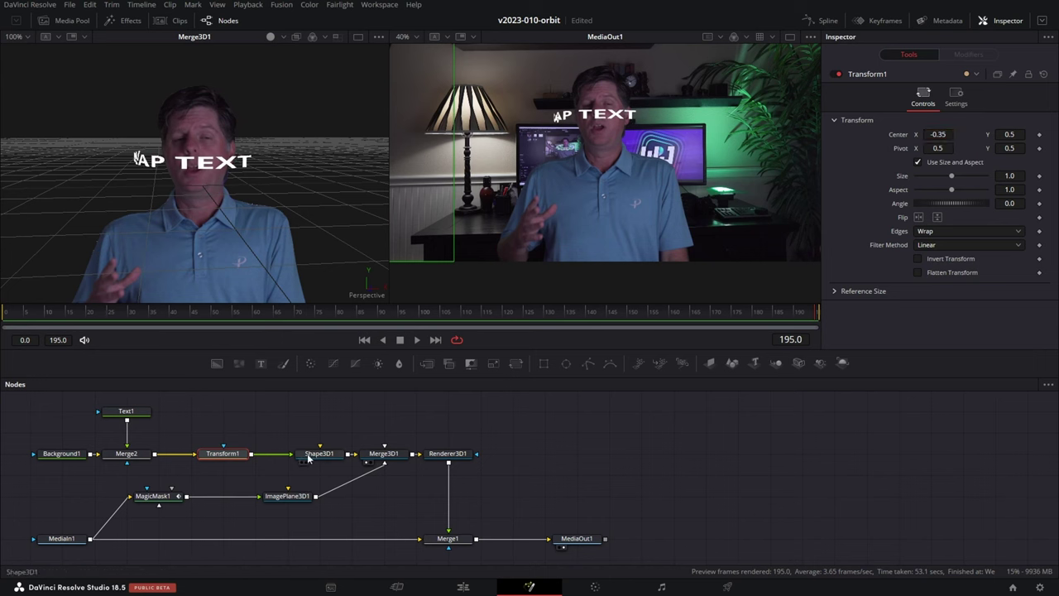
pyautogui.click(889, 97)
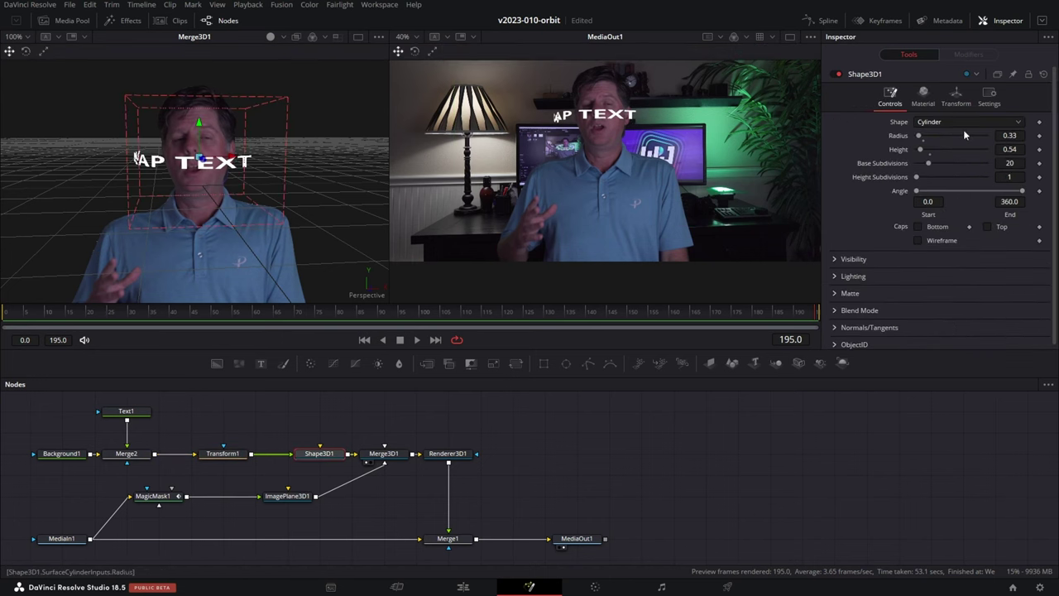
pyautogui.moveTo(1016, 149)
pyautogui.mouseDown()
pyautogui.moveTo(993, 149)
pyautogui.moveTo(1053, 149)
pyautogui.moveTo(1006, 149)
pyautogui.mouseUp()
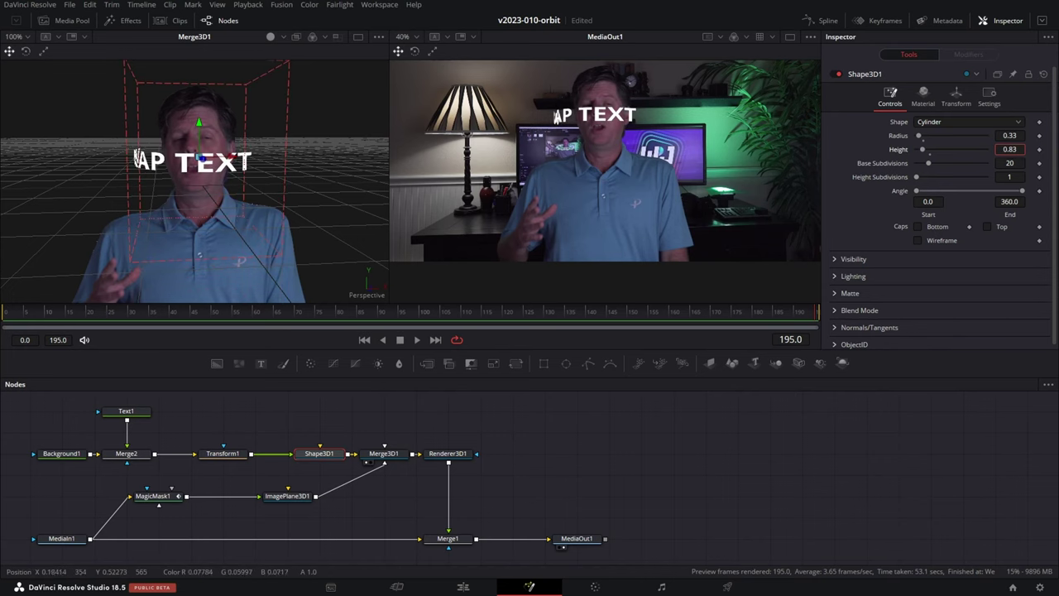
# Step: Stretch Text1 vertically with a shading Size Y of 1.26, and set Transform1's Center X to -0.378
pyautogui.click(128, 412)
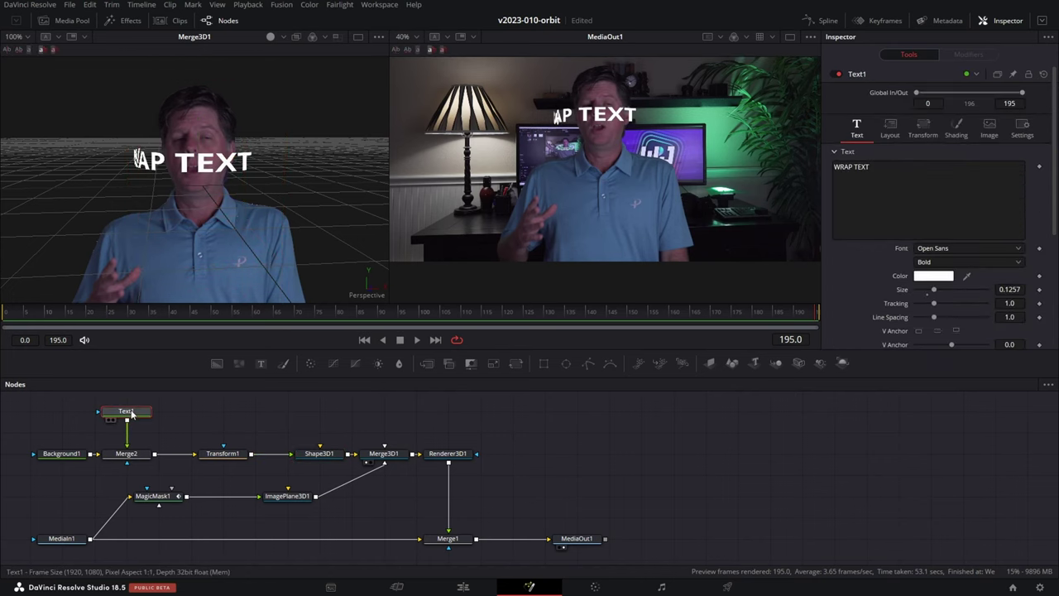
pyautogui.click(956, 130)
pyautogui.scroll(-3, 1009, 240)
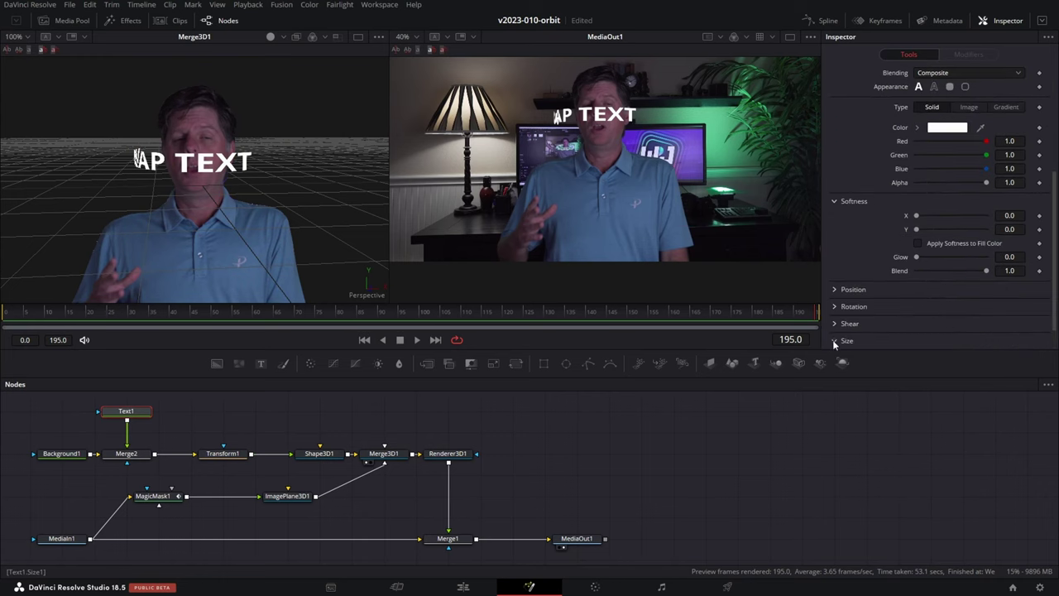
pyautogui.scroll(-1, 935, 280)
pyautogui.moveTo(933, 337); pyautogui.dragTo(939, 334)
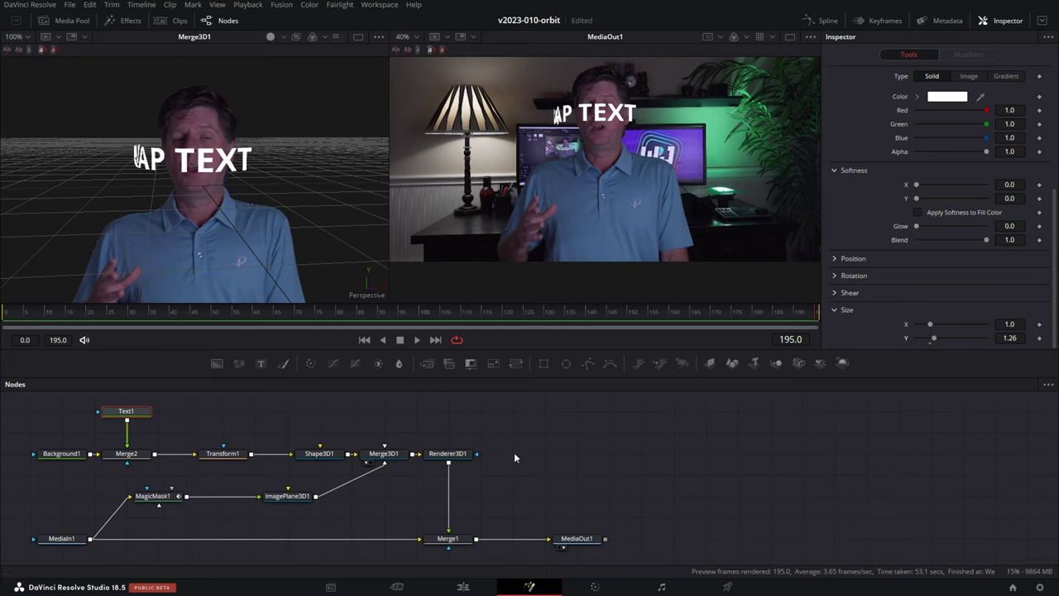
pyautogui.click(222, 454)
pyautogui.moveTo(946, 133)
pyautogui.mouseDown()
pyautogui.moveTo(504, 142)
pyautogui.moveTo(933, 165)
pyautogui.moveTo(937, 134)
pyautogui.mouseUp()
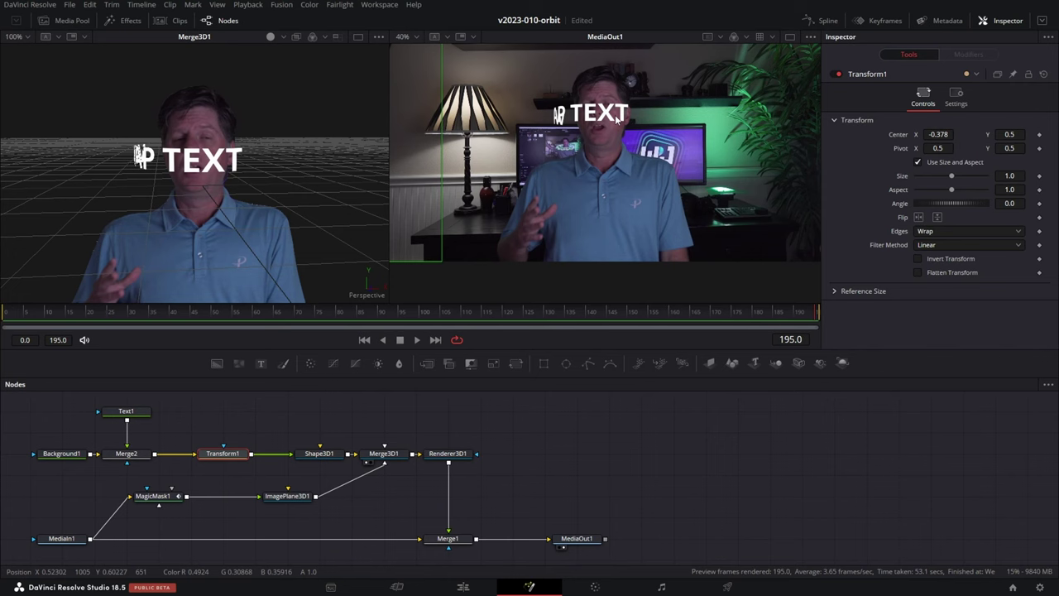
# Step: Add a Soft Glow node between Renderer3D1 and Merge1, spaced midway between the two nodes
pyautogui.click(447, 457)
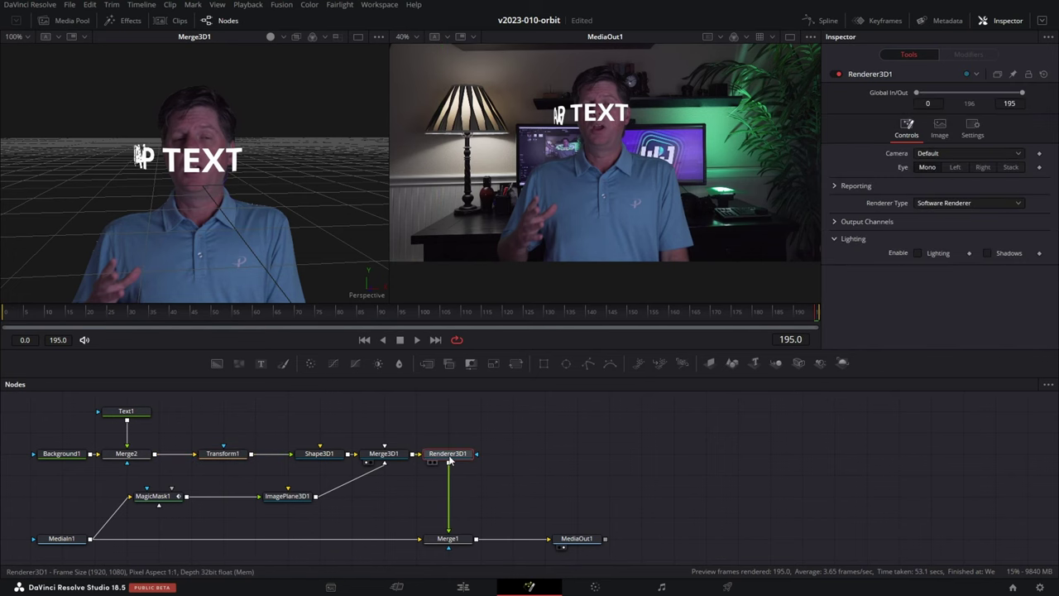
pyautogui.hotkey('shift', 'space')
pyautogui.write('soft')
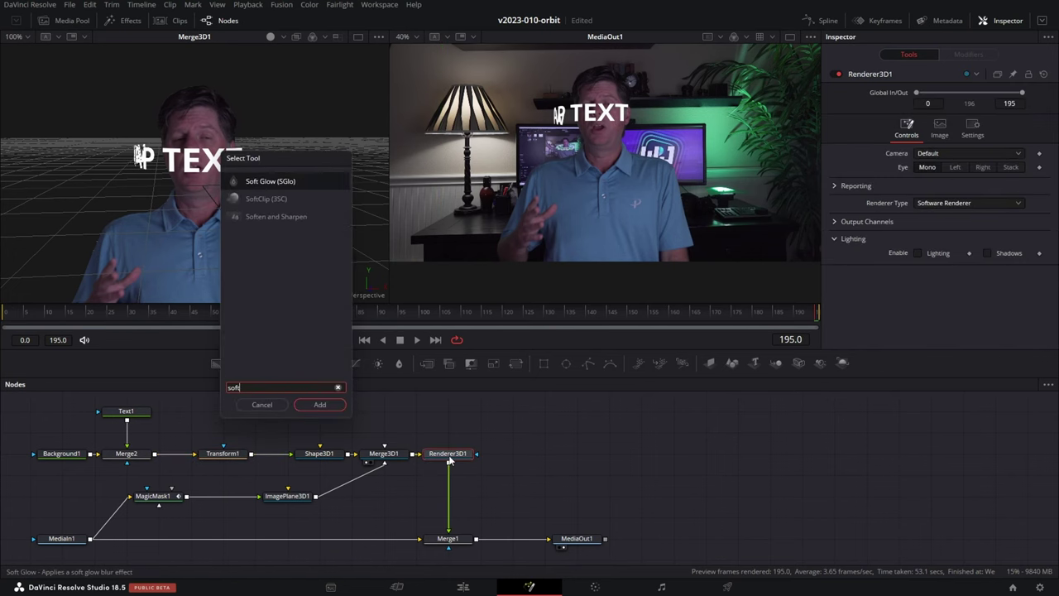
pyautogui.press('Return')
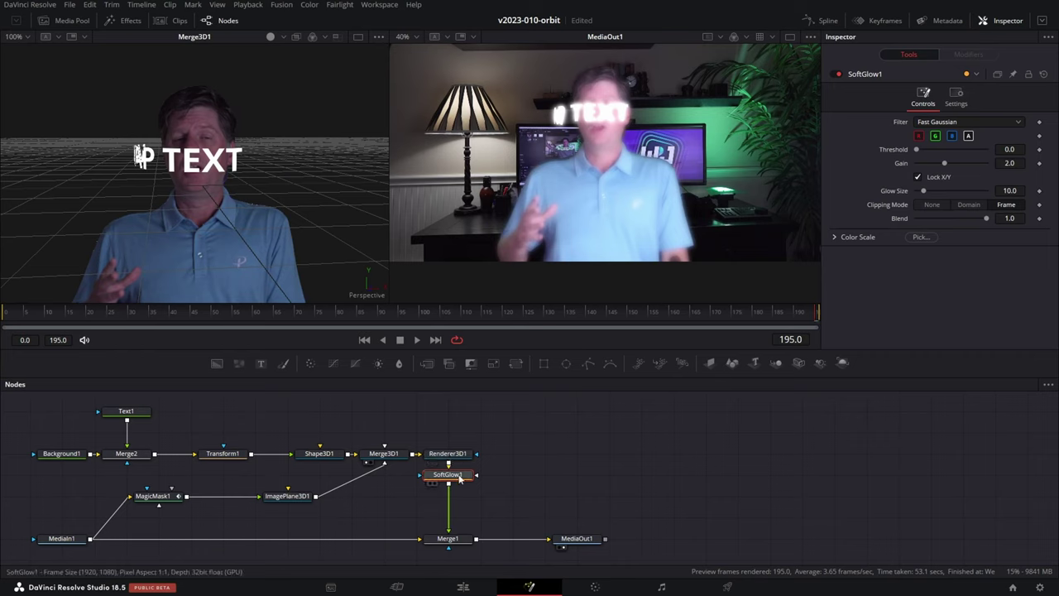
pyautogui.moveTo(461, 476); pyautogui.dragTo(460, 497)
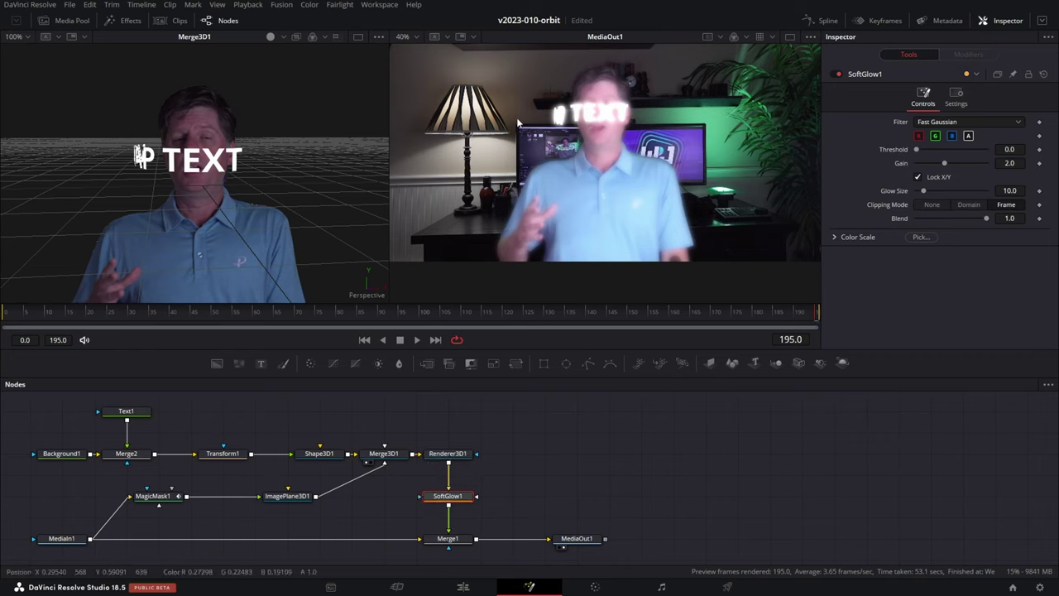
# Step: Tint SoftGlow1 green with Red Scale 0.362, Green Scale 2.0 and Blue Scale 1.071, and set its Gain to 1.693
pyautogui.click(447, 453)
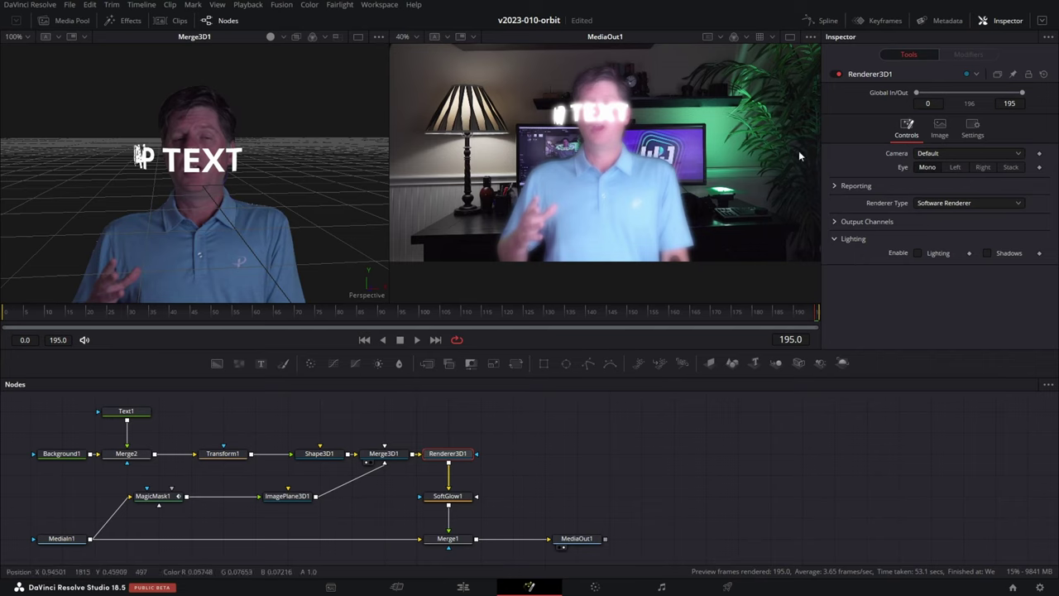
pyautogui.click(449, 499)
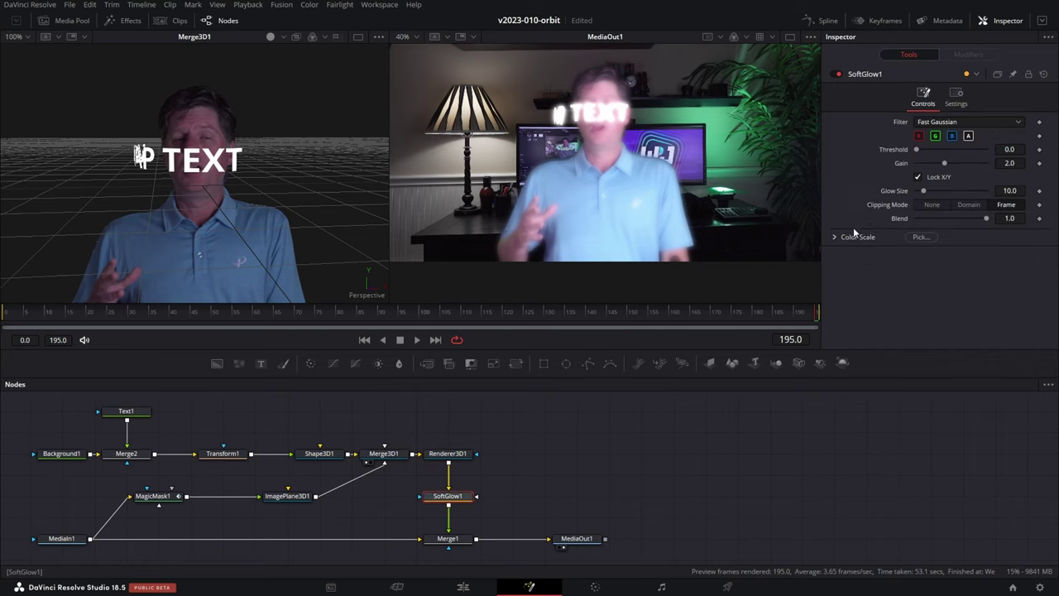
pyautogui.click(836, 238)
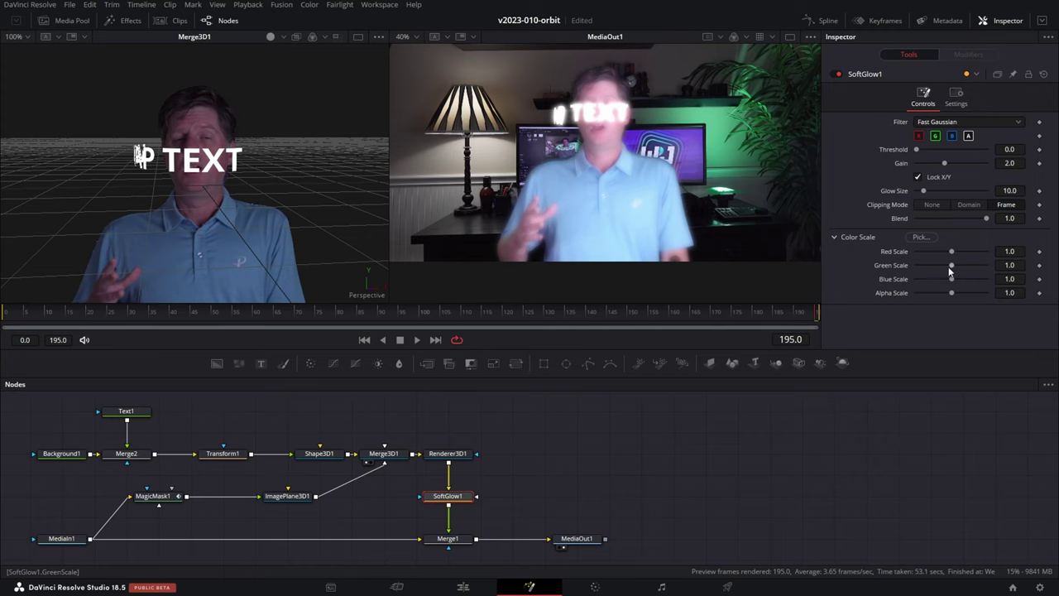
pyautogui.moveTo(976, 273); pyautogui.dragTo(933, 275)
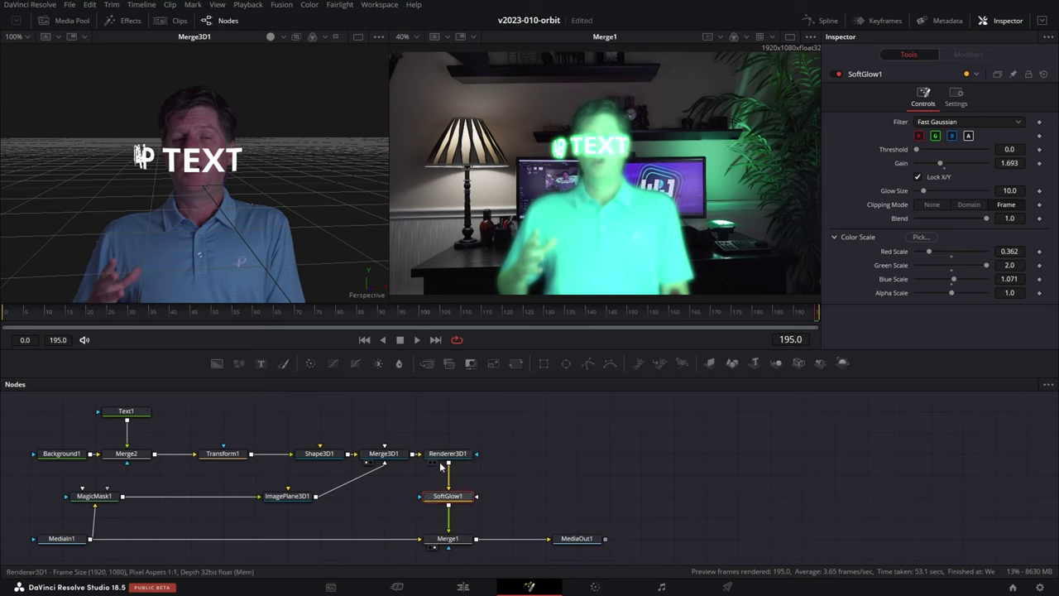
# Step: Insert a Color Corrector between MagicMask1 and ImagePlane3D1, and set its Gain to 0.0 to black out the man
pyautogui.moveTo(444, 460)
pyautogui.mouseDown()
pyautogui.moveTo(531, 433)
pyautogui.moveTo(446, 455)
pyautogui.mouseUp()
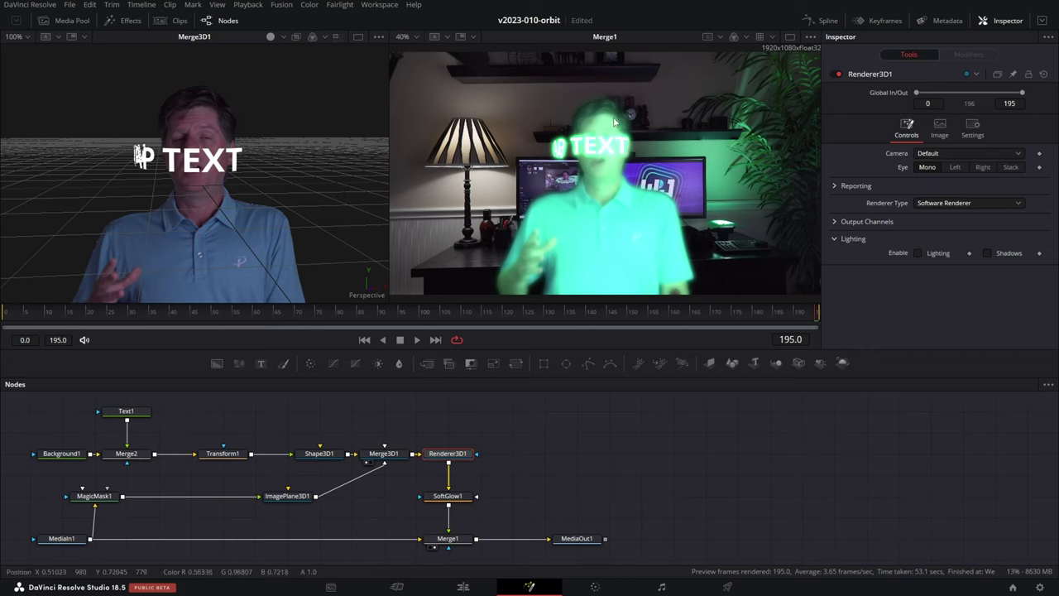
pyautogui.click(119, 496)
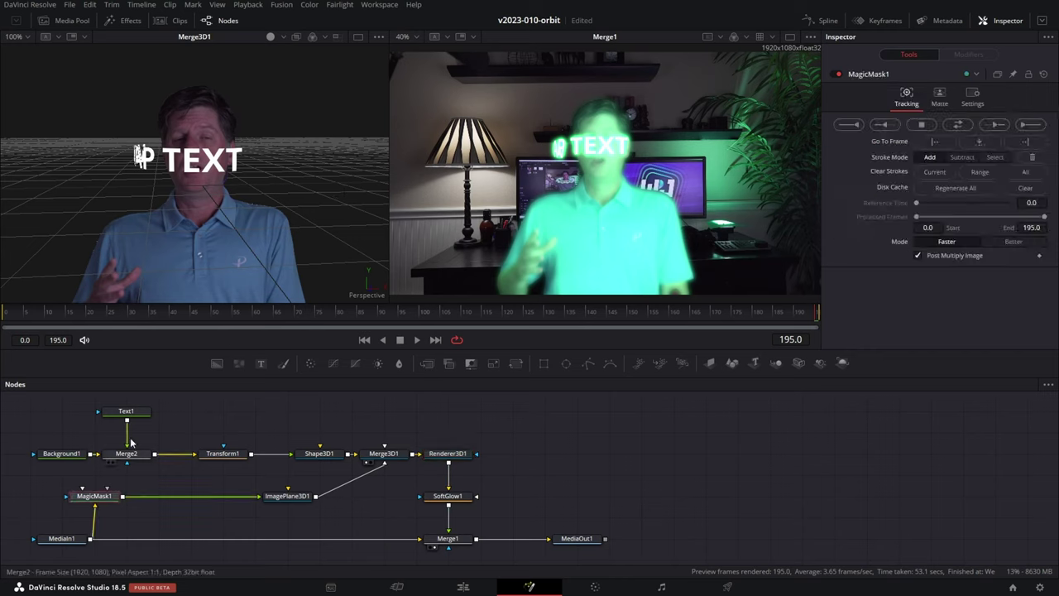
pyautogui.moveTo(219, 458); pyautogui.dragTo(191, 500)
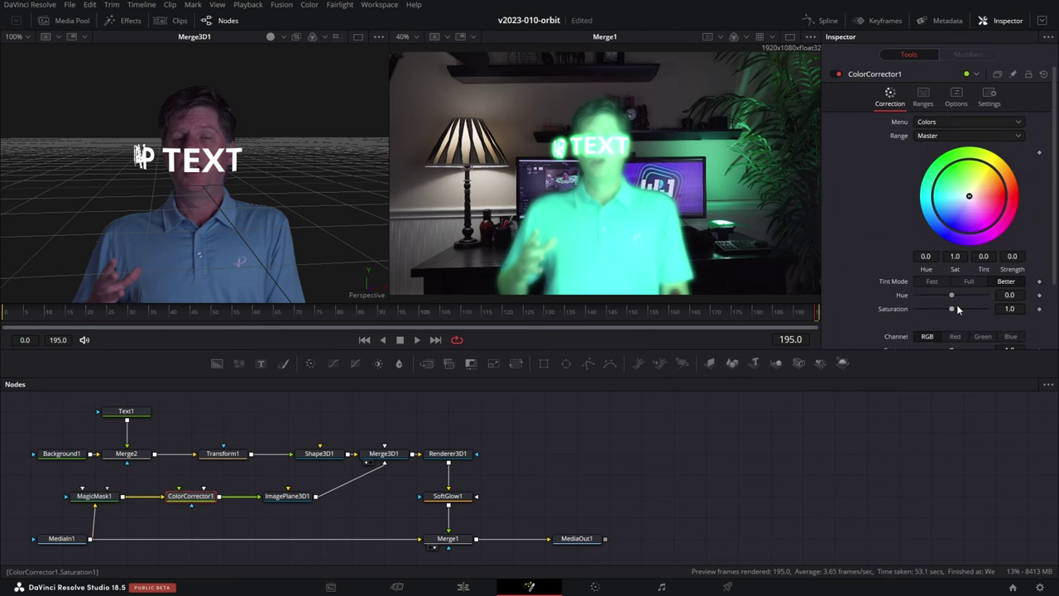
pyautogui.scroll(-2, 956, 306)
pyautogui.moveTo(954, 299); pyautogui.dragTo(875, 290)
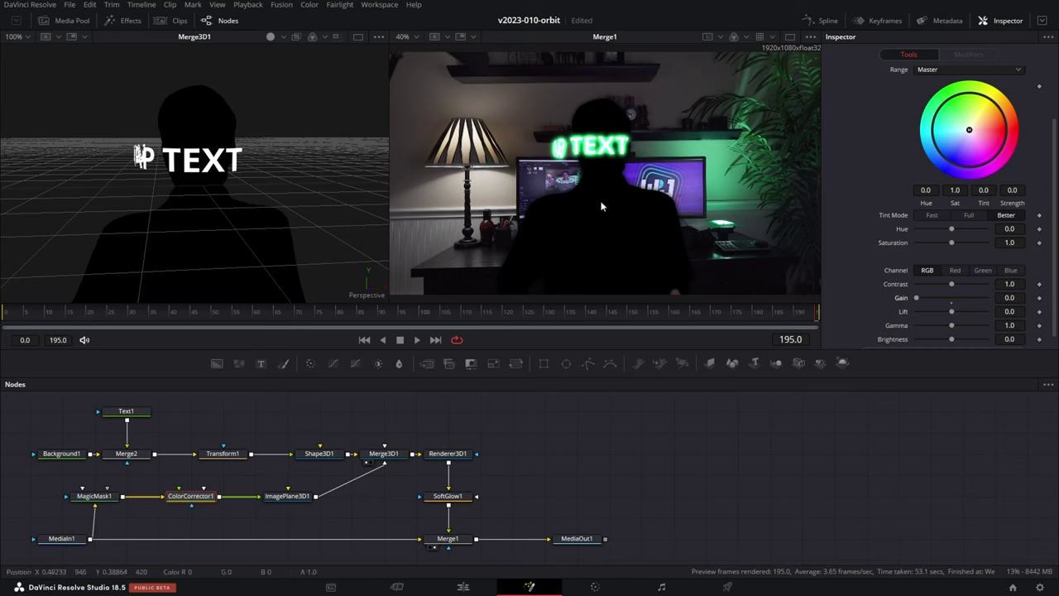
# Step: Set Merge1's Apply Mode to Screen to restore the man beneath the glowing text
pyautogui.click(447, 497)
pyautogui.click(452, 540)
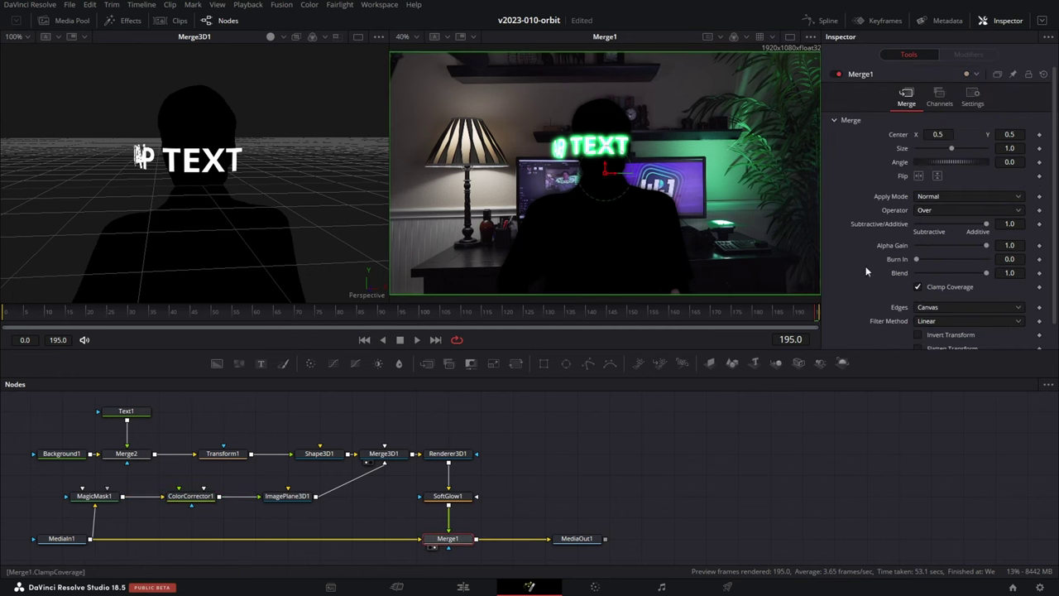
pyautogui.click(933, 197)
pyautogui.click(933, 218)
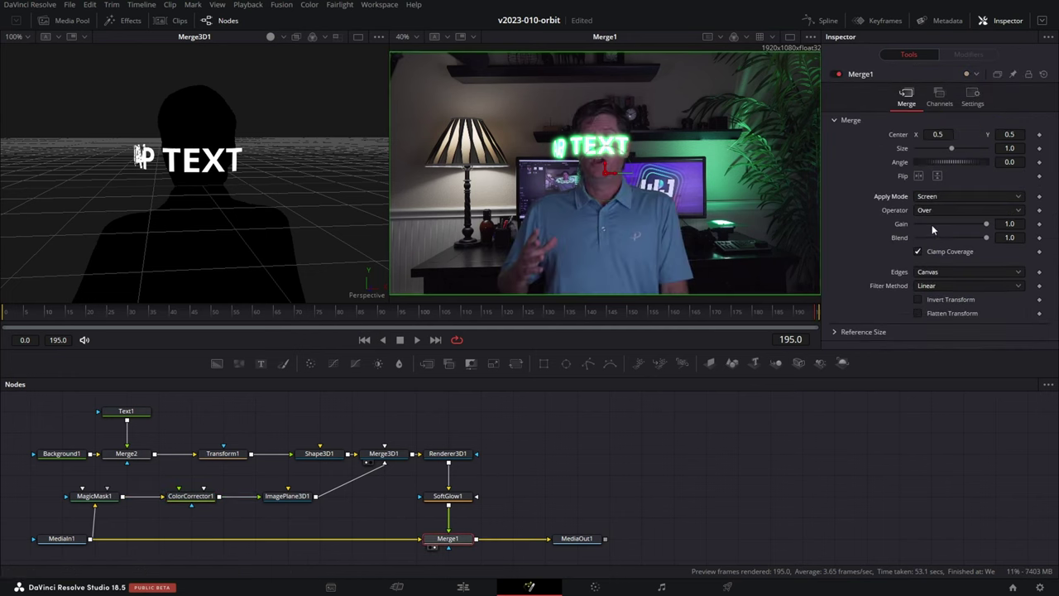
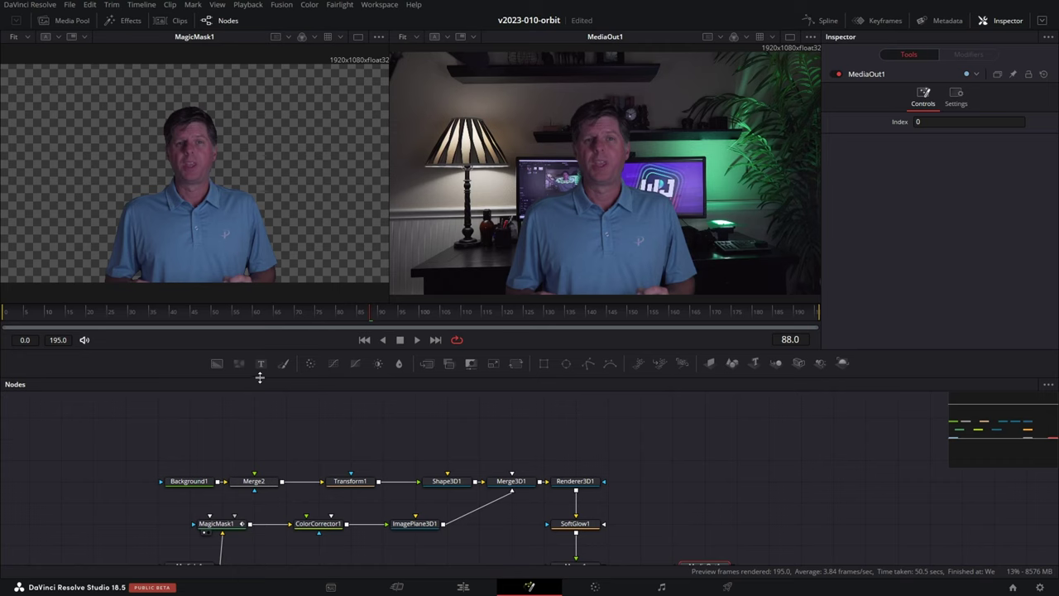
# Step: Add a Fast Noise node as Merge2's foreground in place of the text, and disable SoftGlow1
pyautogui.moveTo(240, 362); pyautogui.dragTo(254, 475)
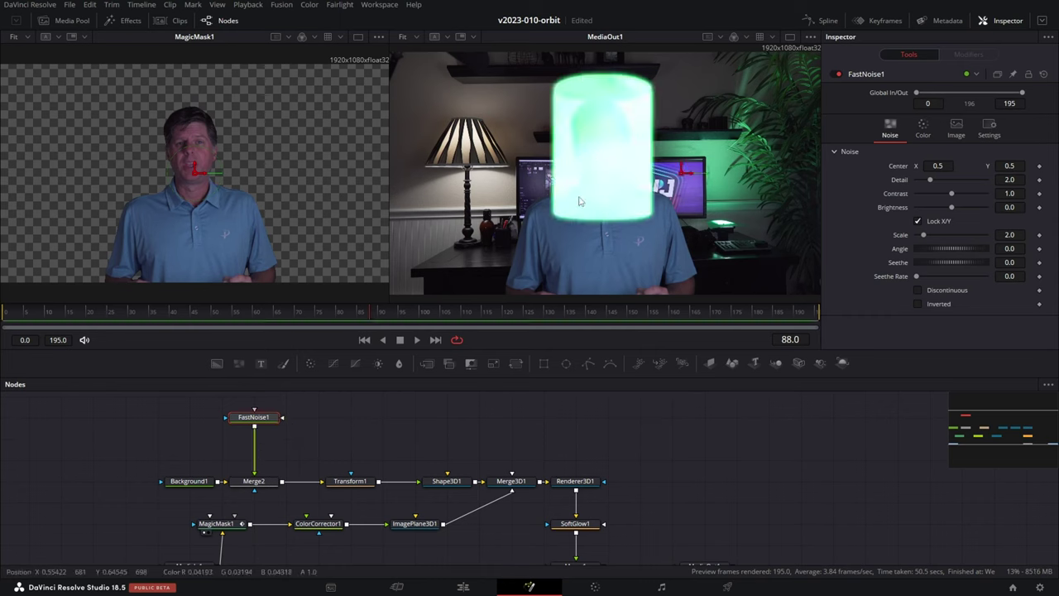
pyautogui.click(582, 525)
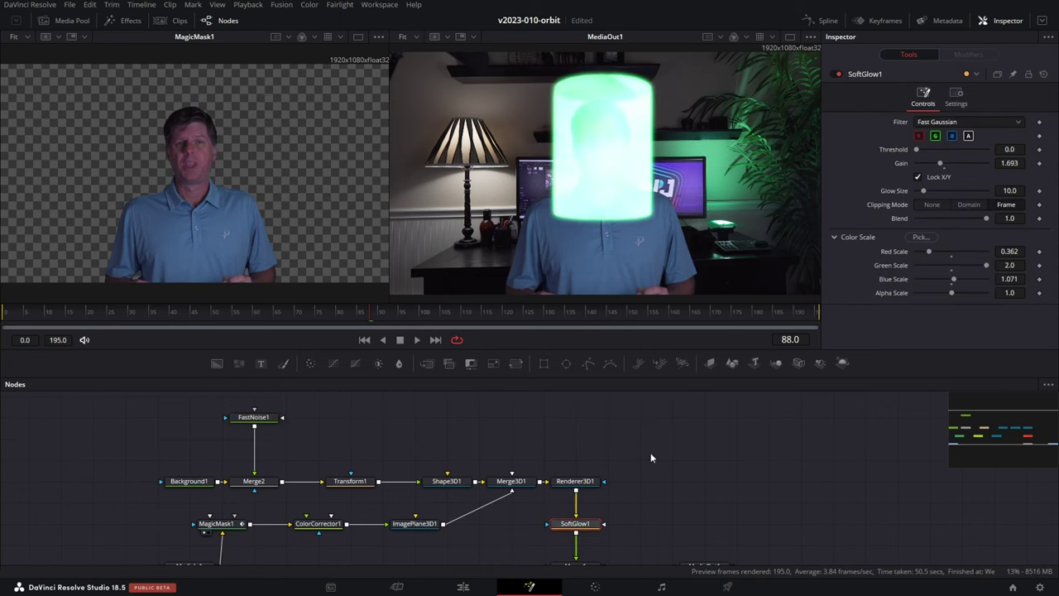
pyautogui.click(837, 74)
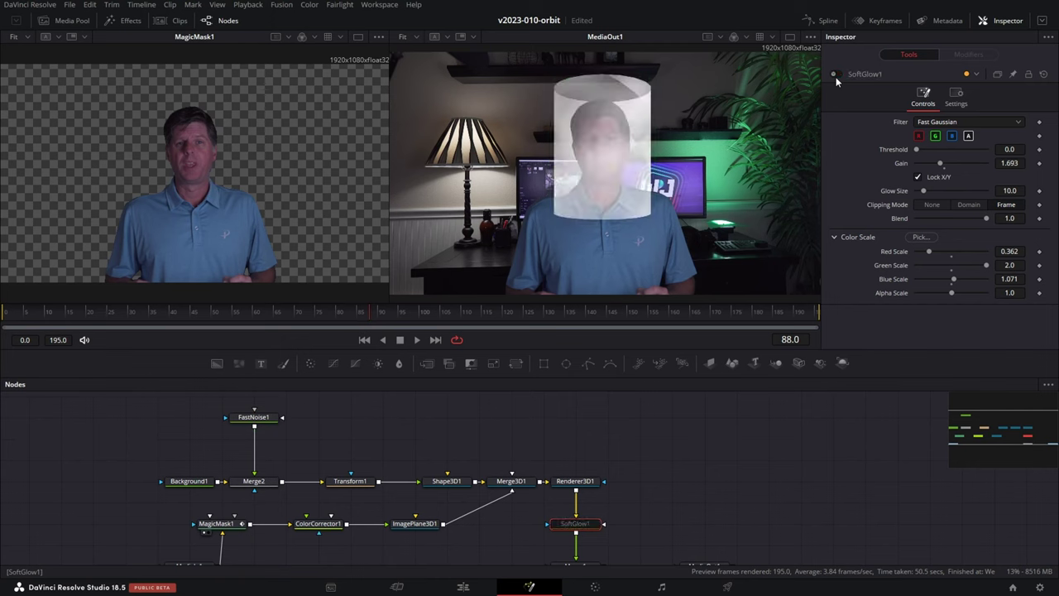
# Step: Switch FastNoise1's color type to Gradient with the Linear gradient type
pyautogui.click(260, 420)
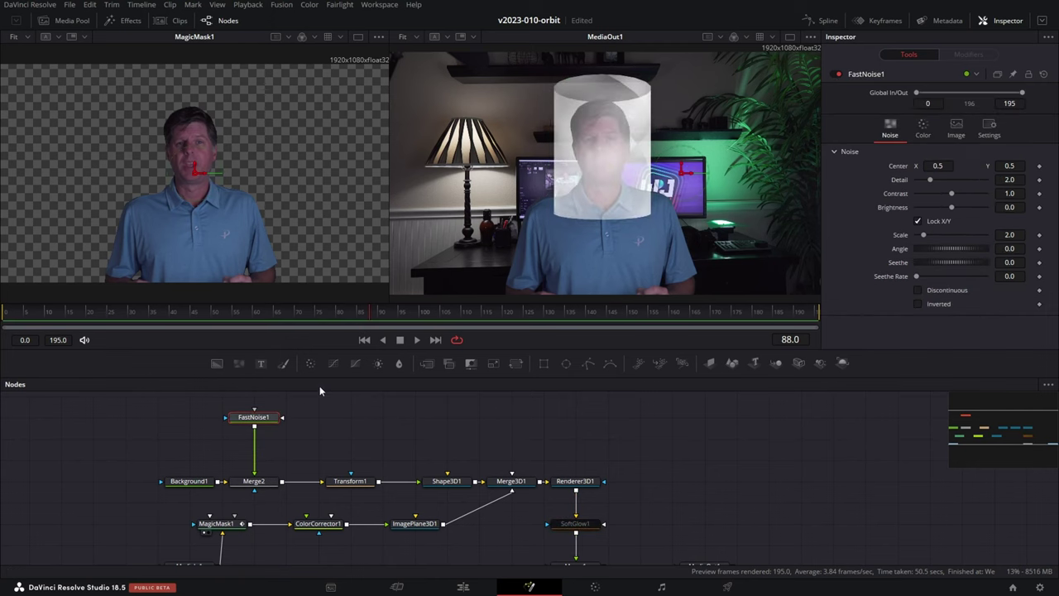
pyautogui.click(927, 134)
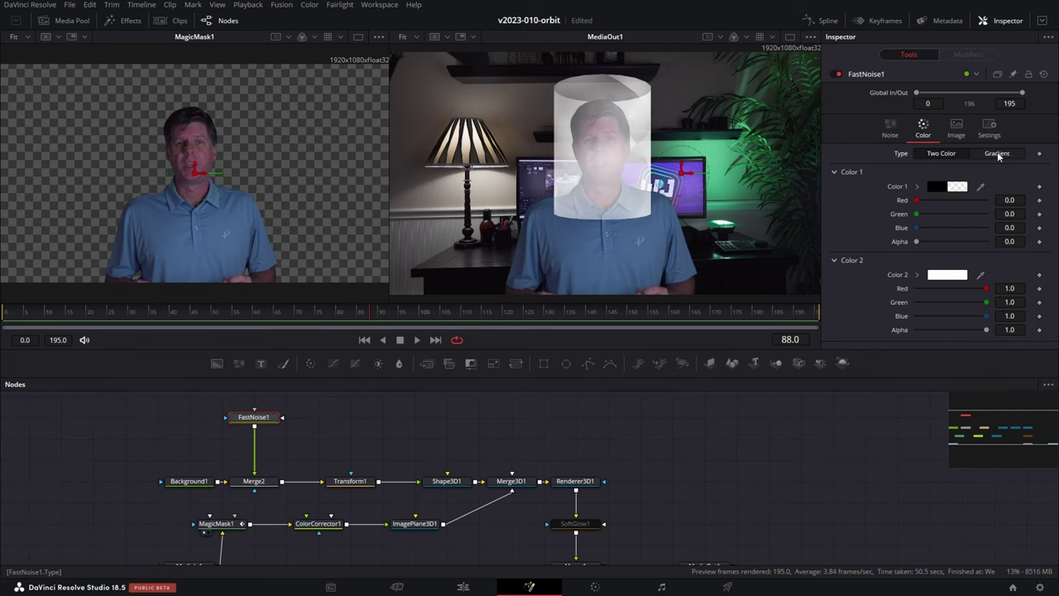
pyautogui.click(996, 153)
pyautogui.click(951, 187)
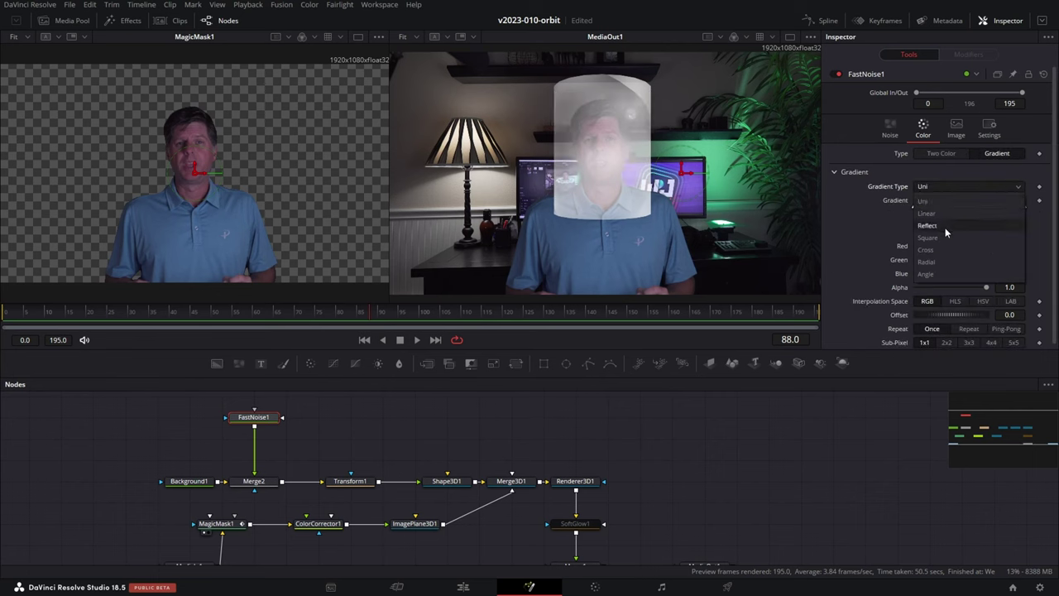
pyautogui.click(928, 214)
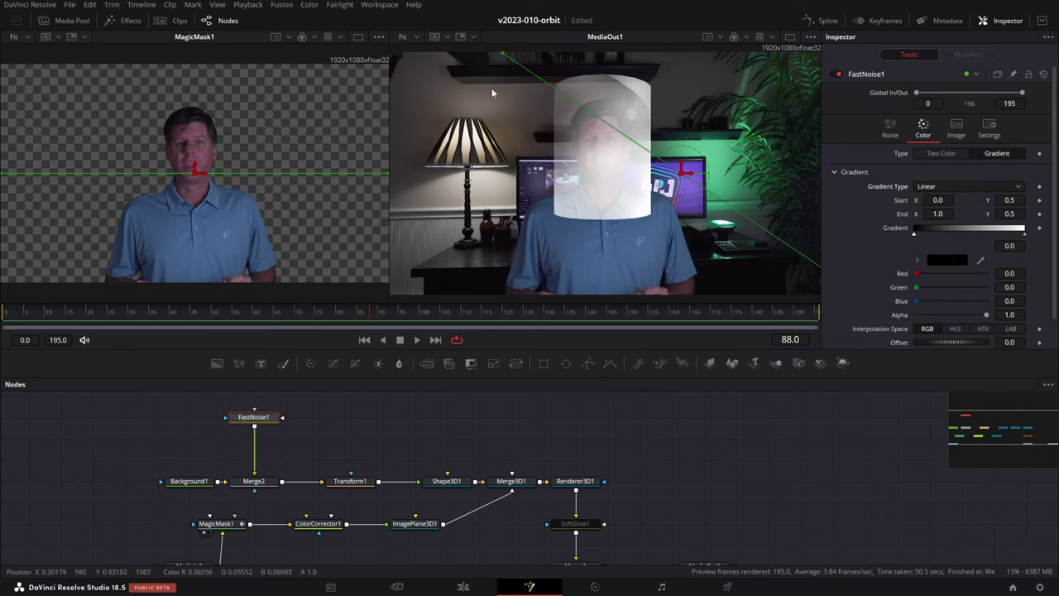
# Step: Show FastNoise1 in the first viewer and narrow its gradient to start at about X 0.385, Y 0.234 and end at about X 0.4375, Y 0.235
pyautogui.moveTo(230, 214); pyautogui.dragTo(277, 217)
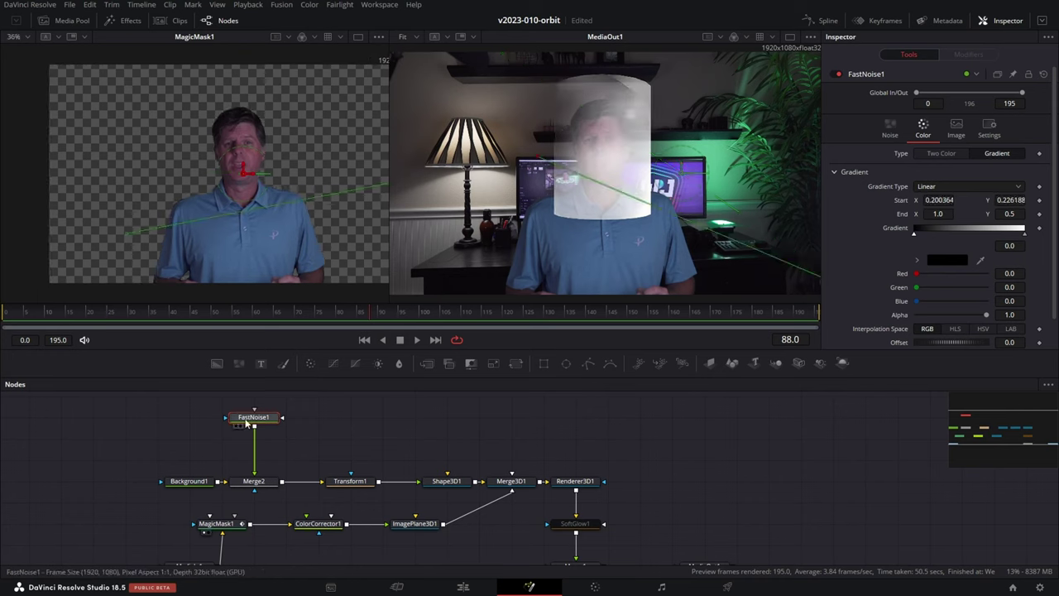
pyautogui.click(236, 425)
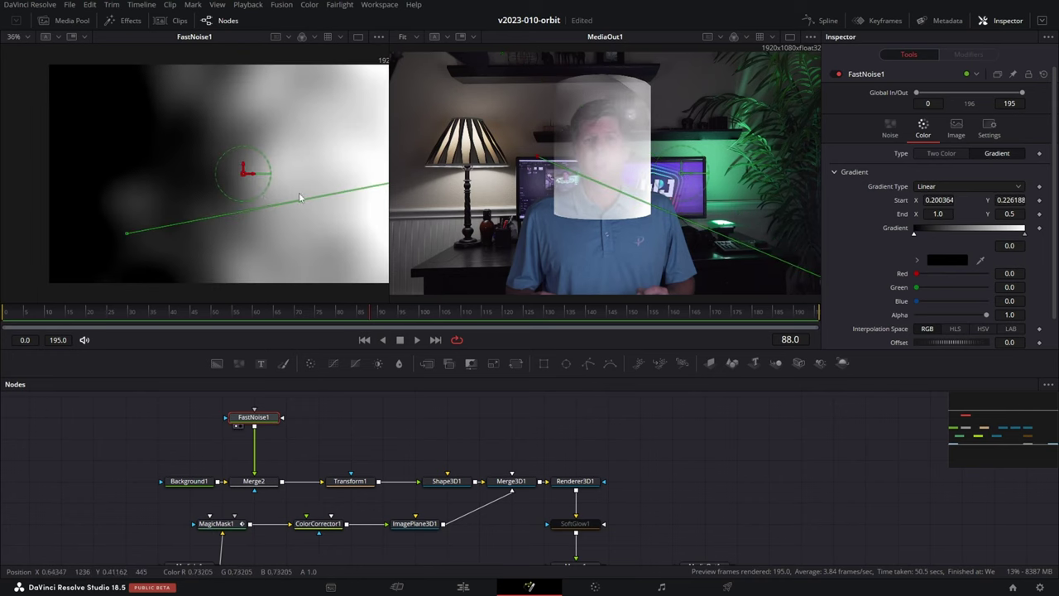
pyautogui.moveTo(341, 144); pyautogui.dragTo(120, 207)
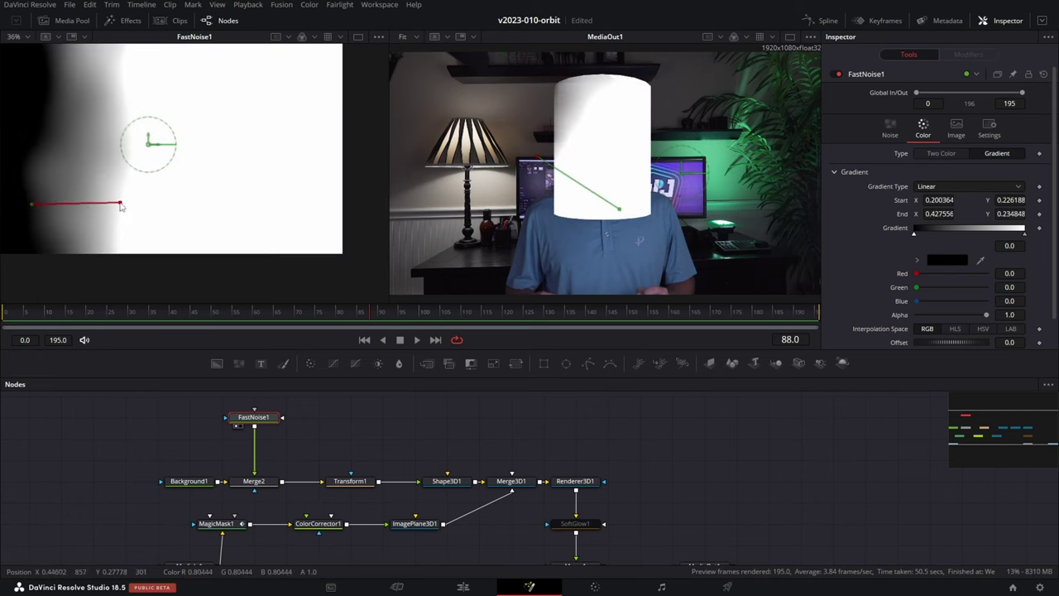
pyautogui.moveTo(34, 206); pyautogui.dragTo(125, 206)
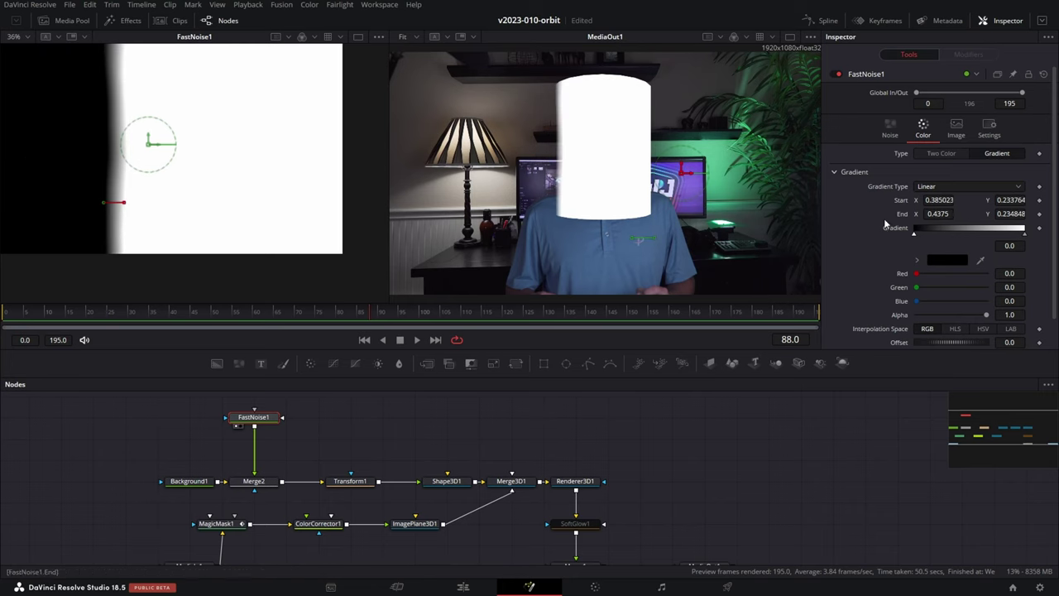
# Step: Repeat FastNoise1's gradient as Ping-Pong and shorten it to an End X of about 0.425
pyautogui.scroll(-1, 938, 229)
pyautogui.click(1016, 324)
pyautogui.moveTo(124, 203)
pyautogui.mouseDown()
pyautogui.moveTo(164, 201)
pyautogui.moveTo(119, 203)
pyautogui.mouseUp()
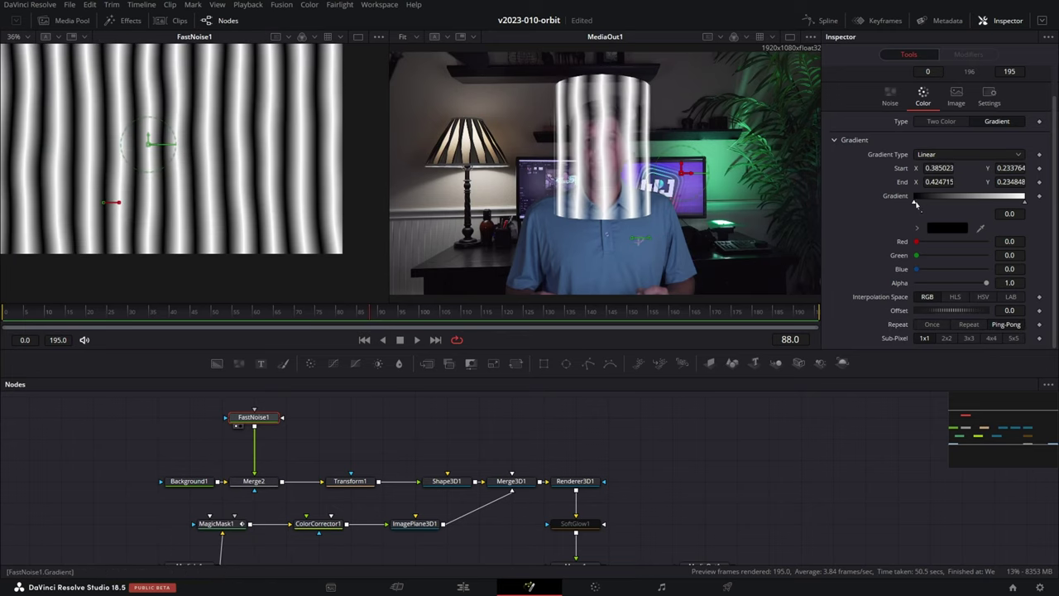
# Step: Move FastNoise1's black gradient stop to about 0.746 and white stop to about 0.841, and set the black stop's Alpha to 0.0
pyautogui.moveTo(920, 201); pyautogui.dragTo(1007, 202)
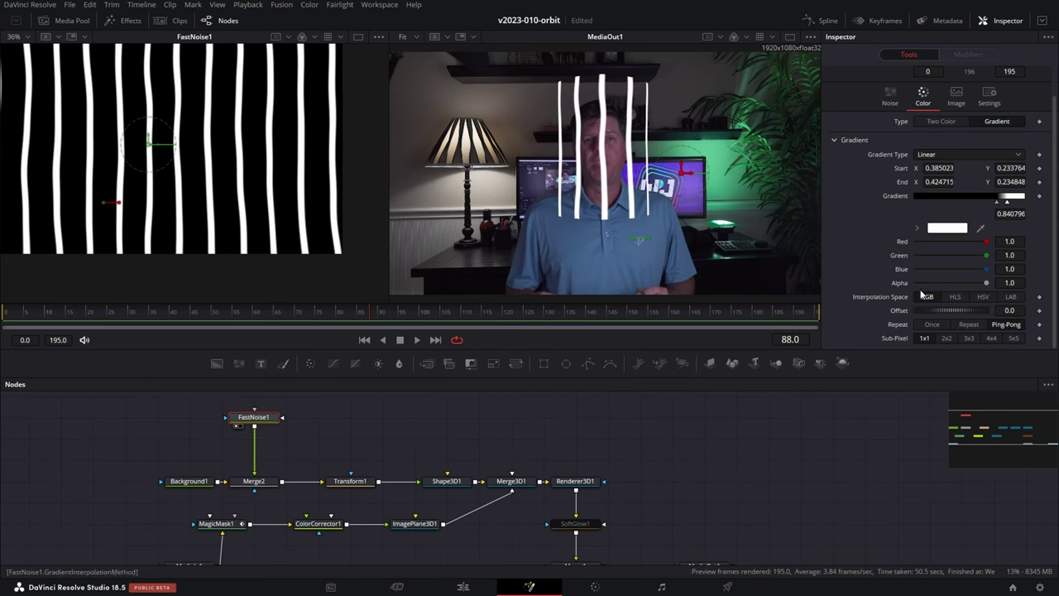
pyautogui.click(997, 203)
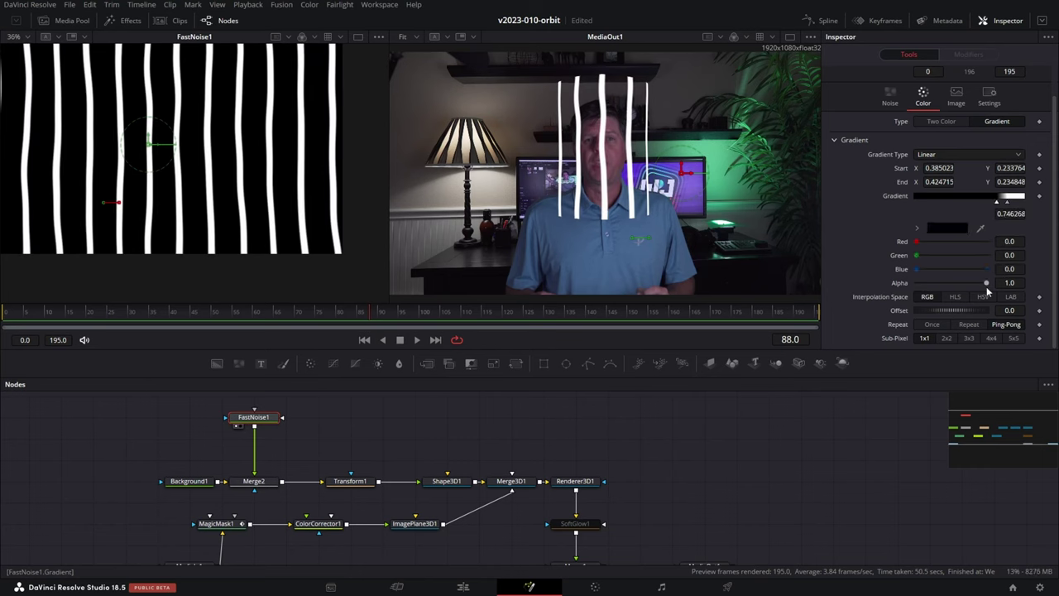
pyautogui.moveTo(986, 283); pyautogui.dragTo(899, 288)
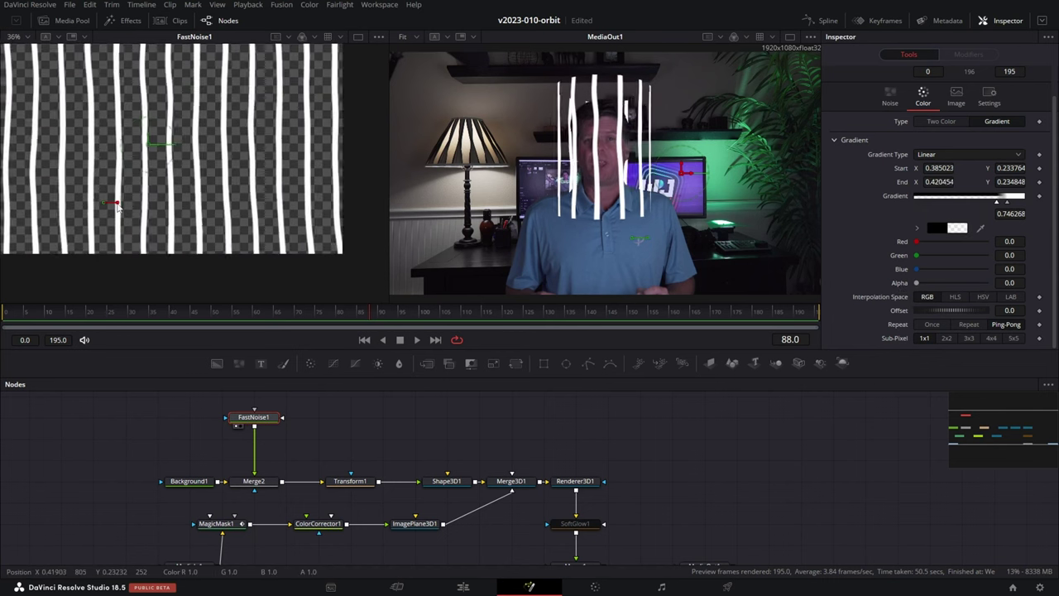
# Step: Set FastNoise1's noise Detail to 0.0 and swing its gradient end point so the stripes run nearly horizontal, rising slightly to the right
pyautogui.click(889, 96)
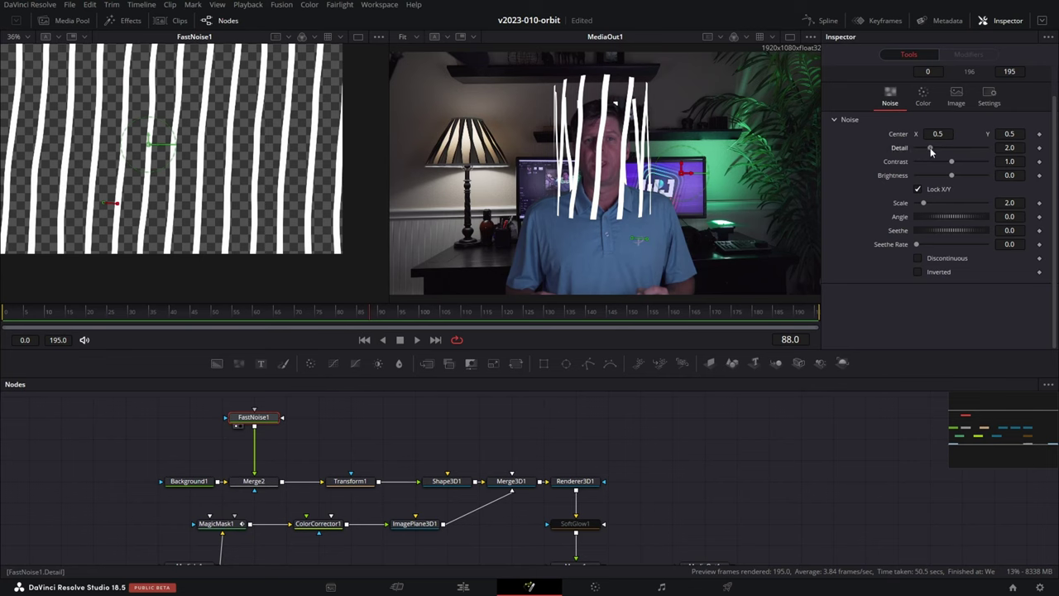
pyautogui.moveTo(930, 151); pyautogui.dragTo(899, 152)
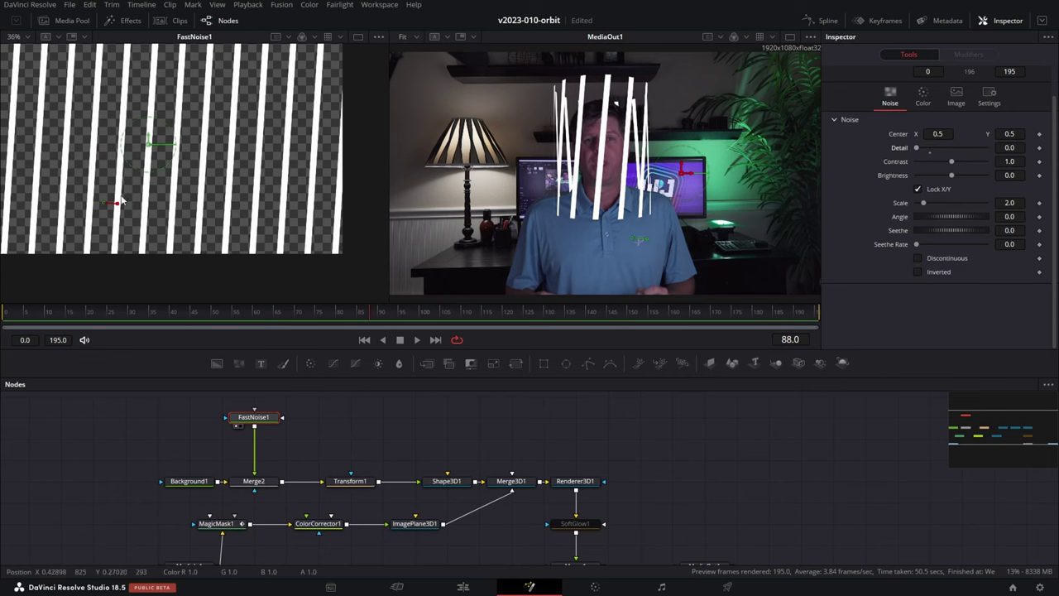
pyautogui.moveTo(120, 201); pyautogui.dragTo(144, 178)
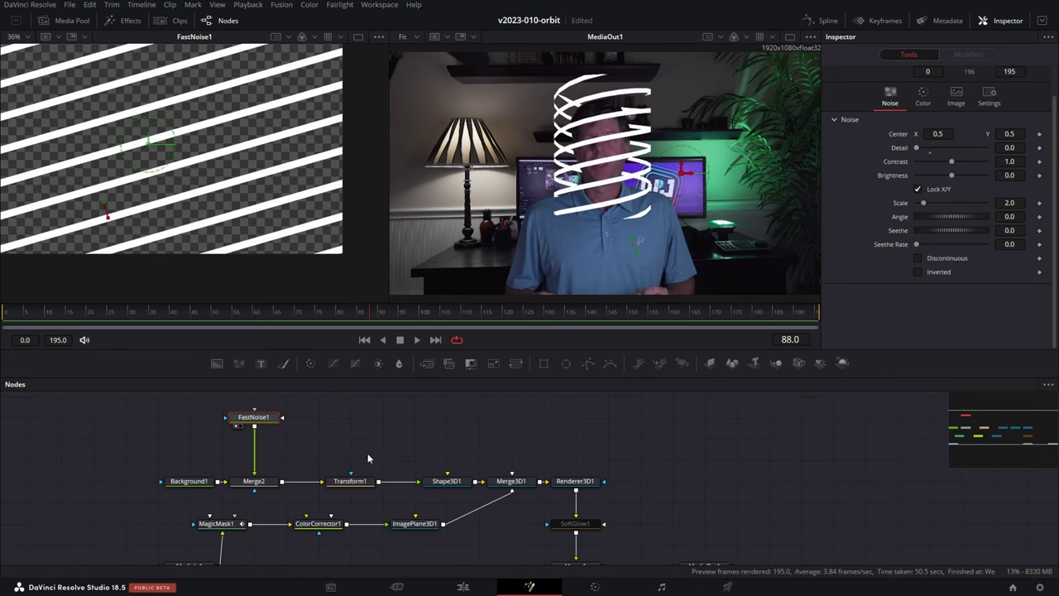
# Step: Enable the disabled SoftGlow1 node so the stripes glow green
pyautogui.click(349, 481)
pyautogui.click(575, 523)
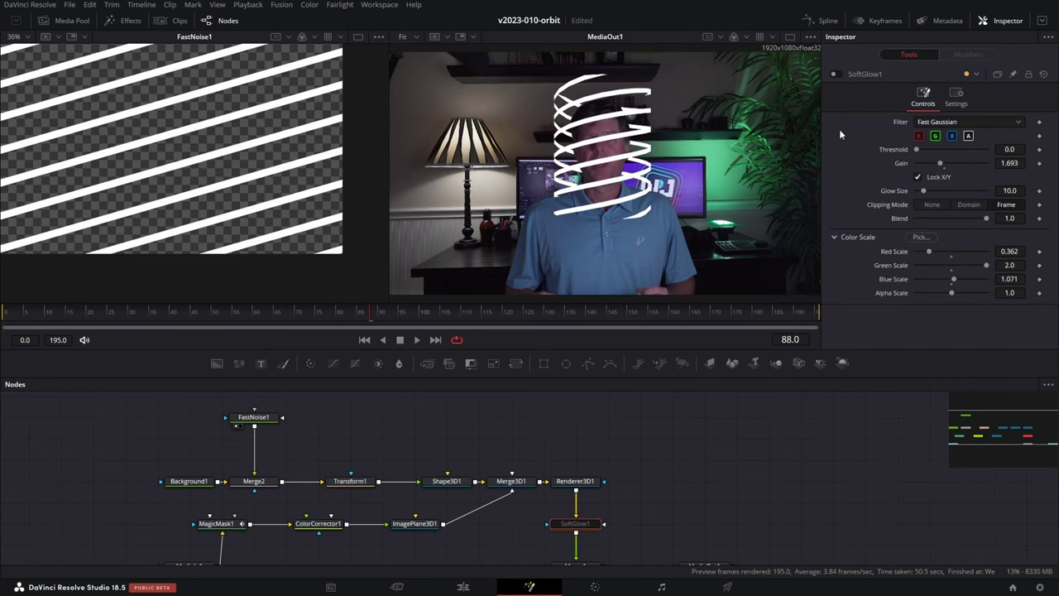
pyautogui.click(834, 73)
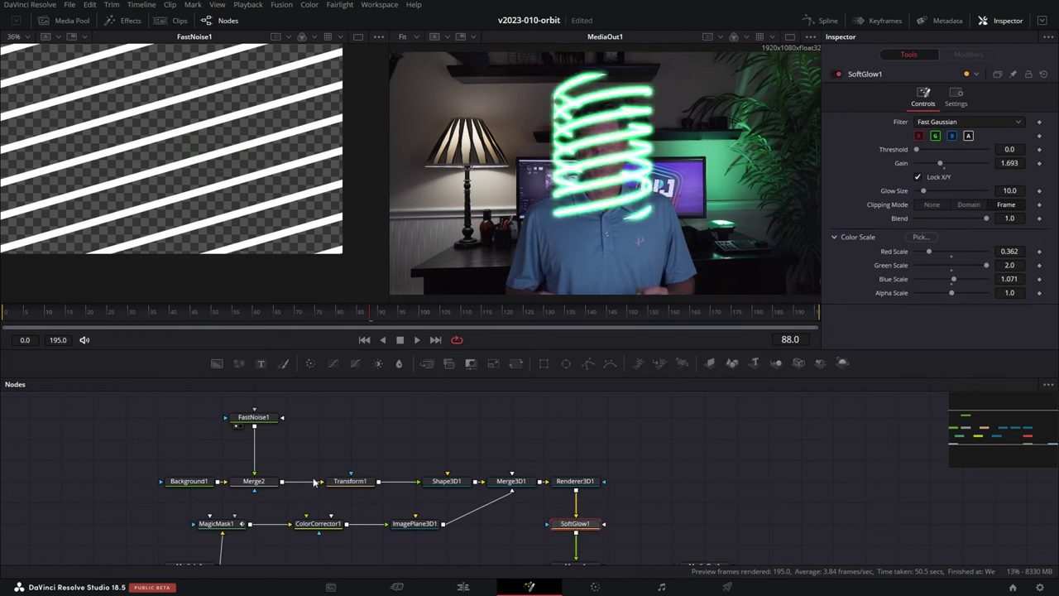
# Step: Slide the stripe texture around the cylinder by setting Transform1's Center to X 0.776, Y 0.53
pyautogui.click(340, 485)
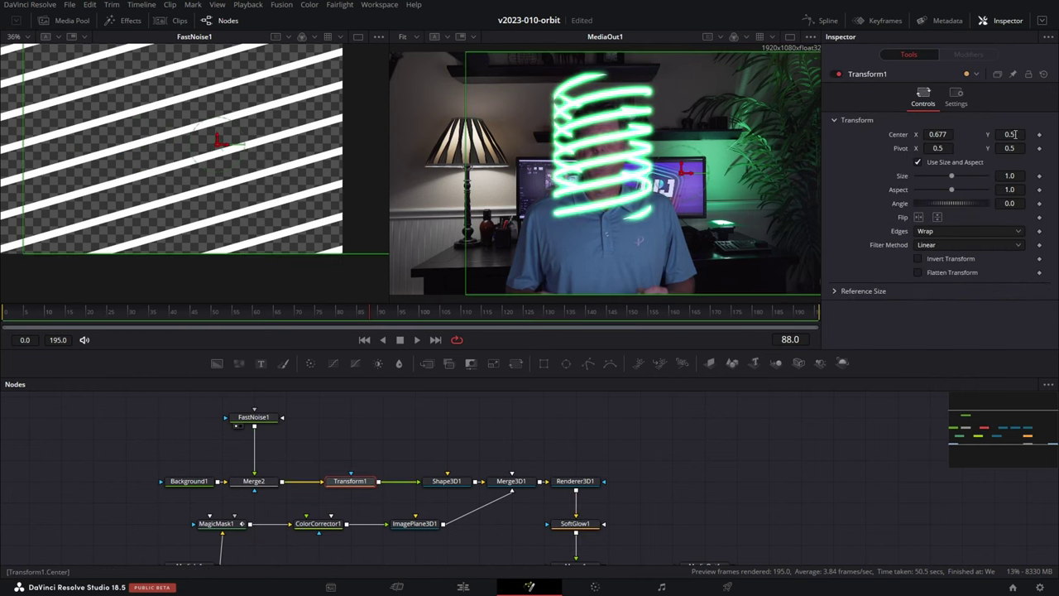
pyautogui.moveTo(1015, 134); pyautogui.dragTo(1058, 134)
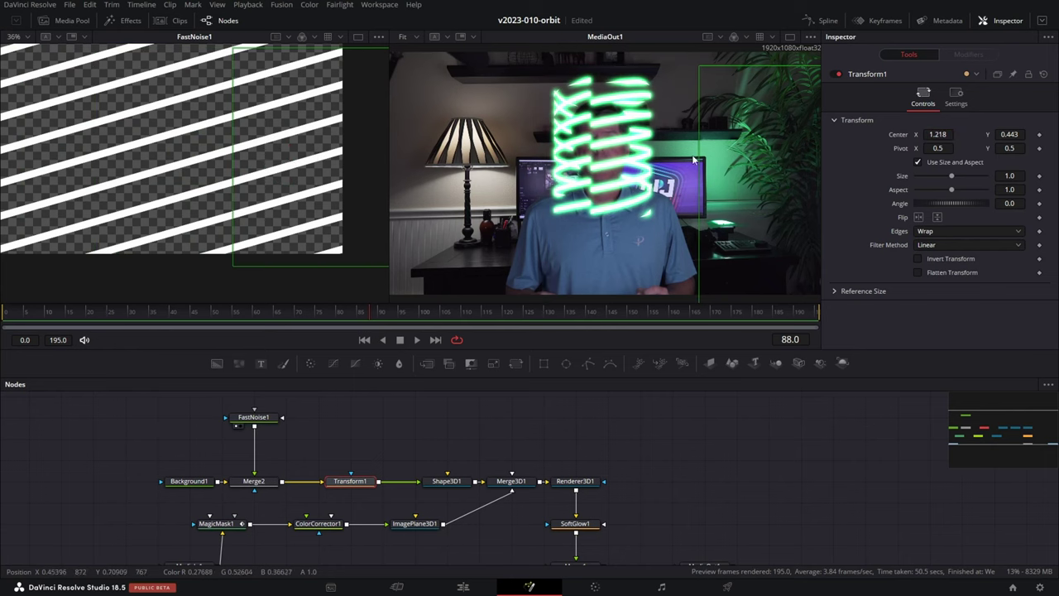
pyautogui.moveTo(940, 134); pyautogui.dragTo(698, 134)
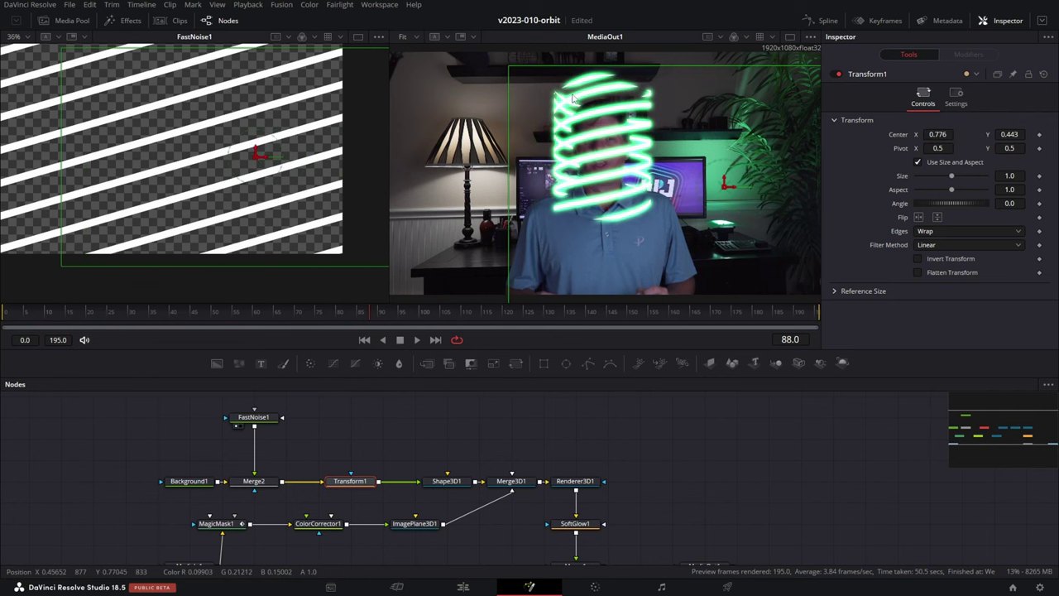
pyautogui.moveTo(1023, 133); pyautogui.dragTo(818, 133)
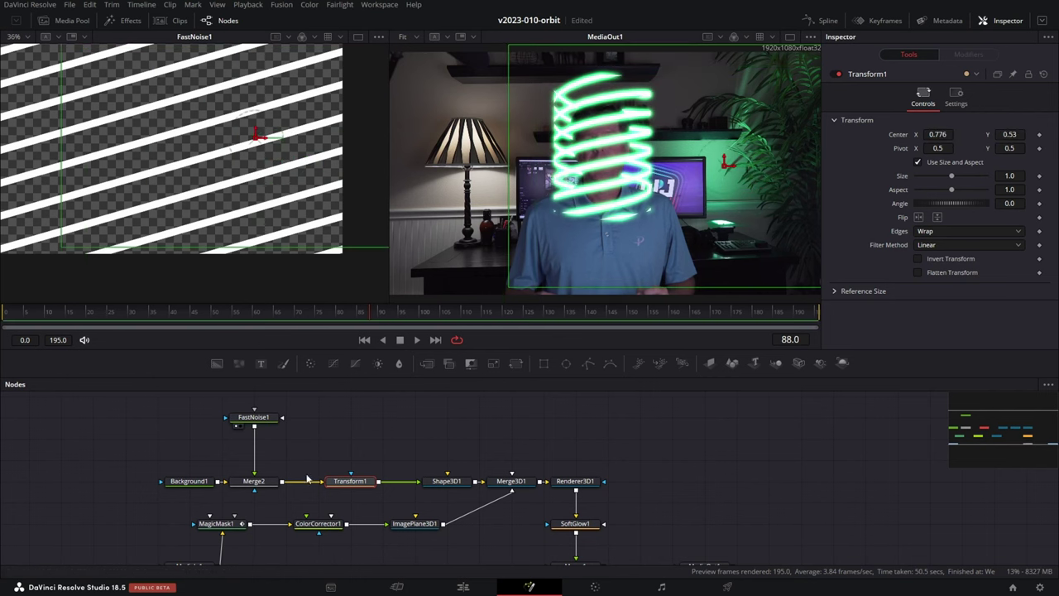
# Step: Reangle FastNoise1's gradient so the stripes slope down to the right, and set Transform1's Center Y to 0.611
pyautogui.click(253, 417)
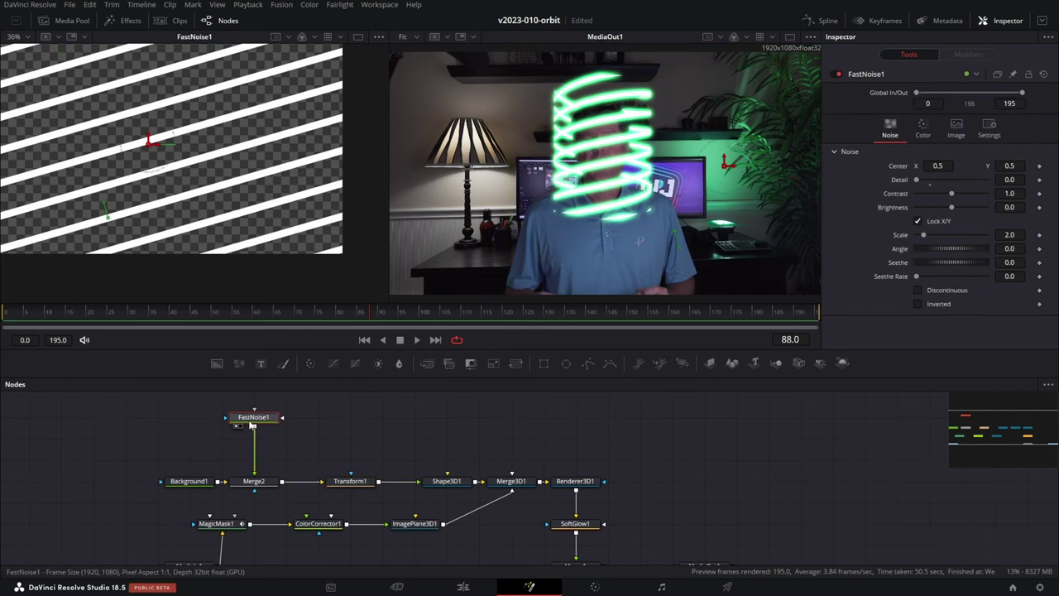
pyautogui.moveTo(109, 217); pyautogui.dragTo(118, 241)
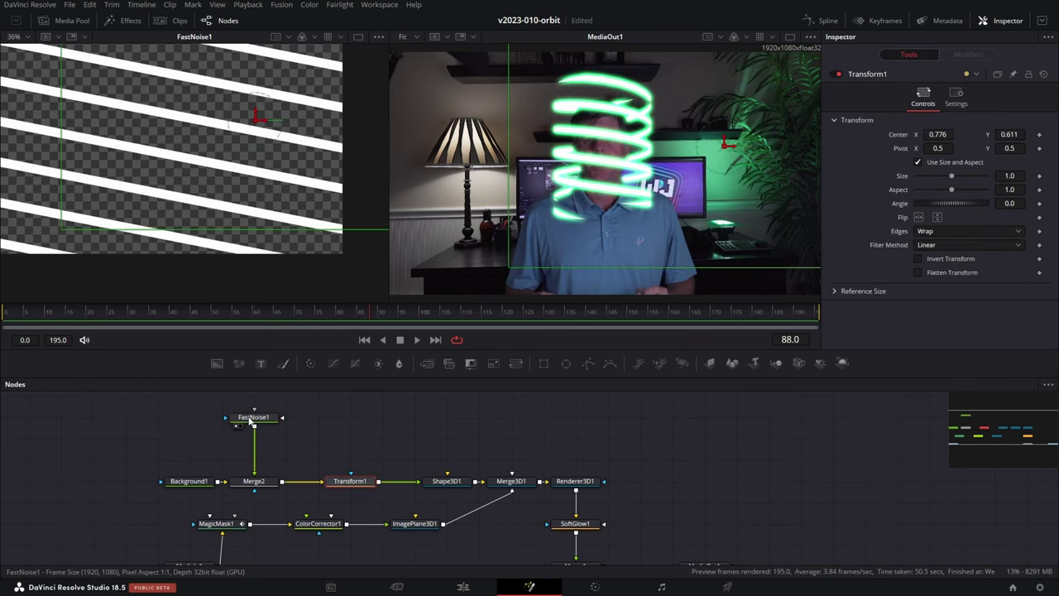
# Step: Replace FastNoise1 with a new sRectangle node of Width 0.15, Height 0.039 and Corner Radius 0.362
pyautogui.click(250, 419)
pyautogui.press('Delete')
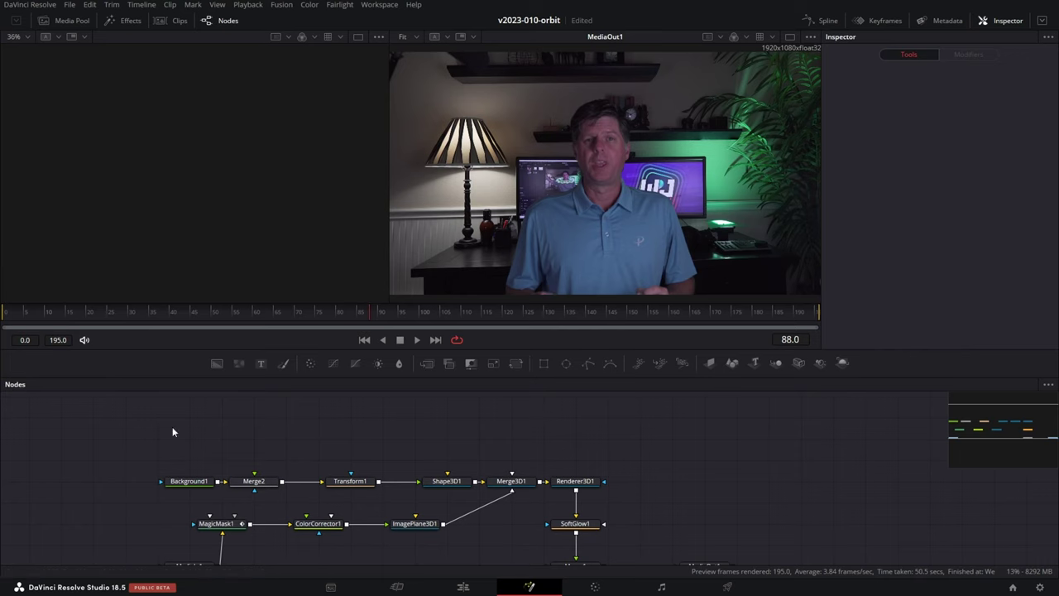
pyautogui.hotkey('shift', 'space')
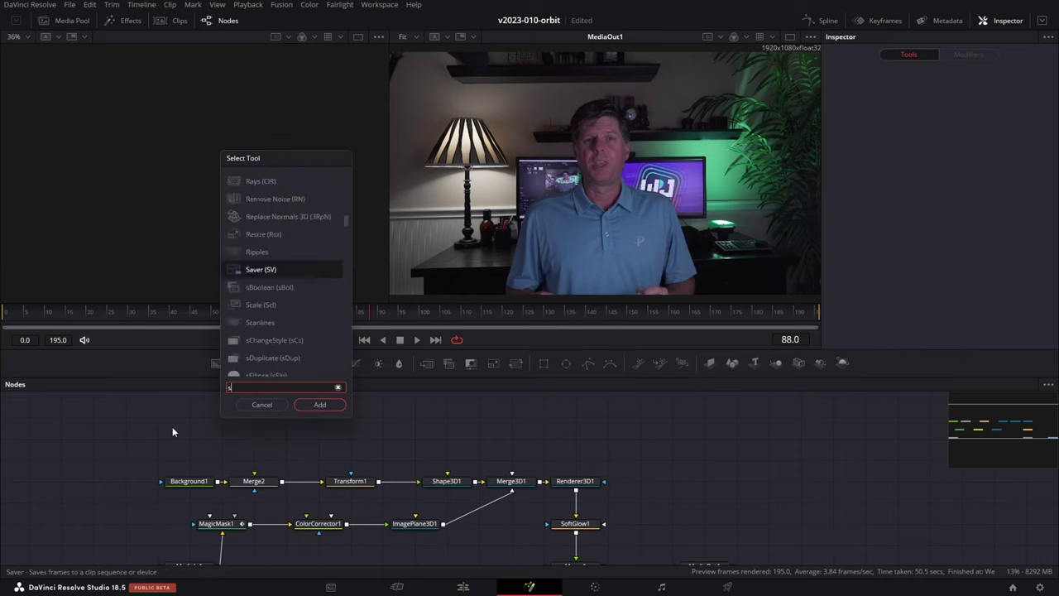
pyautogui.write('sre')
pyautogui.press('Return')
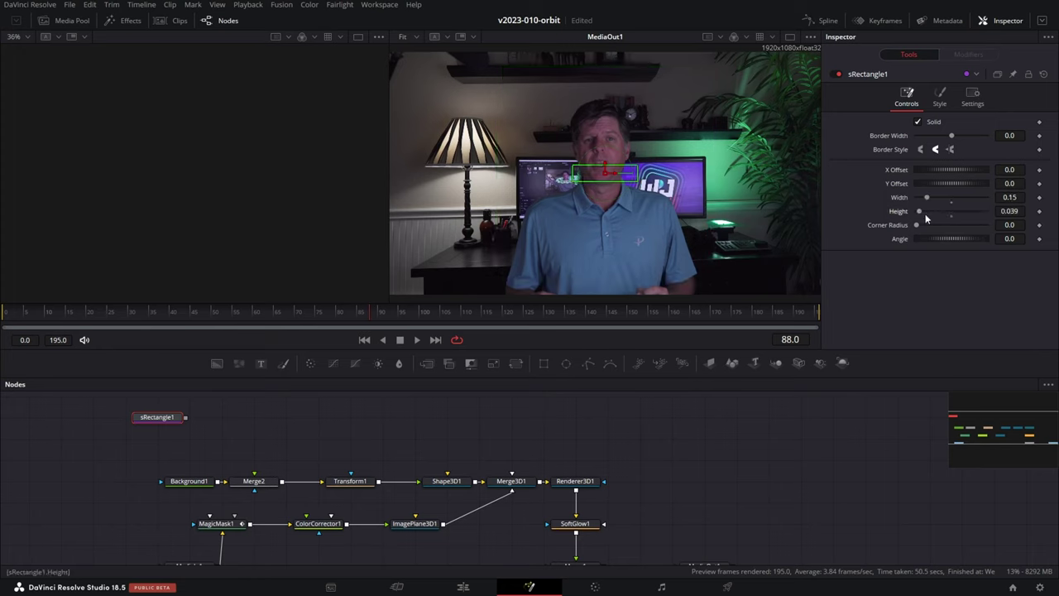
pyautogui.moveTo(916, 225); pyautogui.dragTo(918, 225)
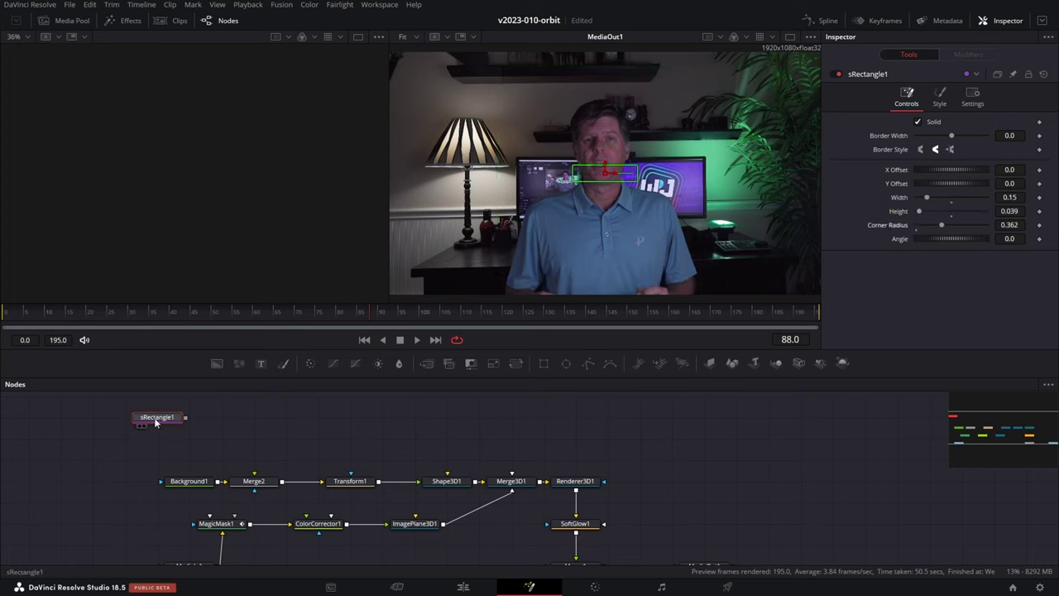
# Step: Add an sRender node after sRectangle1, connect its output to Merge2's foreground, and align it above Merge2
pyautogui.hotkey('shift', 'space')
pyautogui.write('sr')
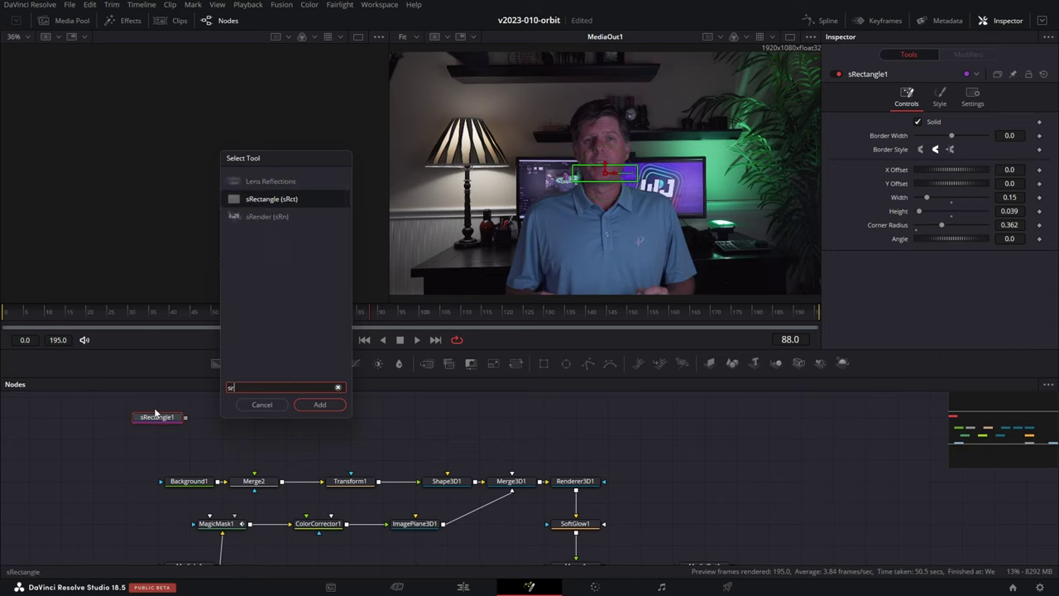
pyautogui.press('Down')
pyautogui.press('Return')
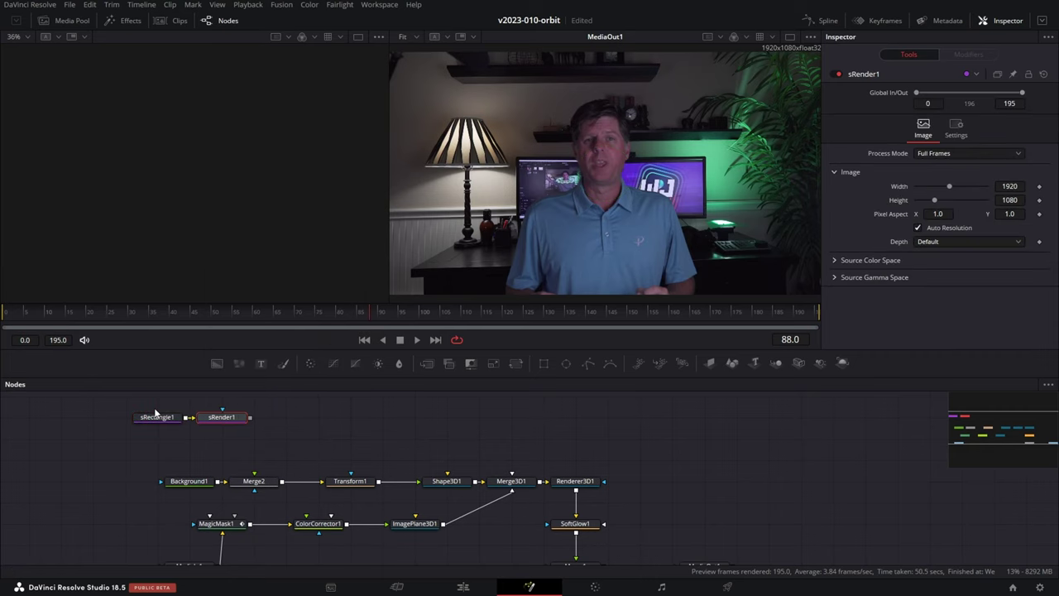
pyautogui.moveTo(221, 421); pyautogui.dragTo(255, 477)
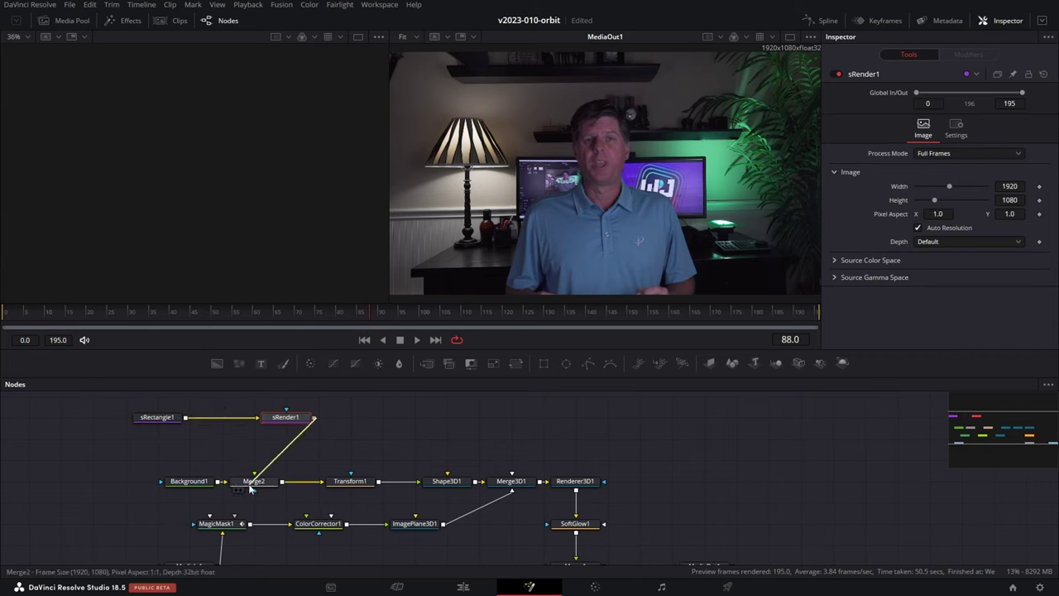
pyautogui.moveTo(285, 417); pyautogui.dragTo(254, 417)
# Step: Shift Transform1's Center X to move the glowing bar further right, and shrink sRectangle1 to Width 0.113 and Height 0.031
pyautogui.click(166, 419)
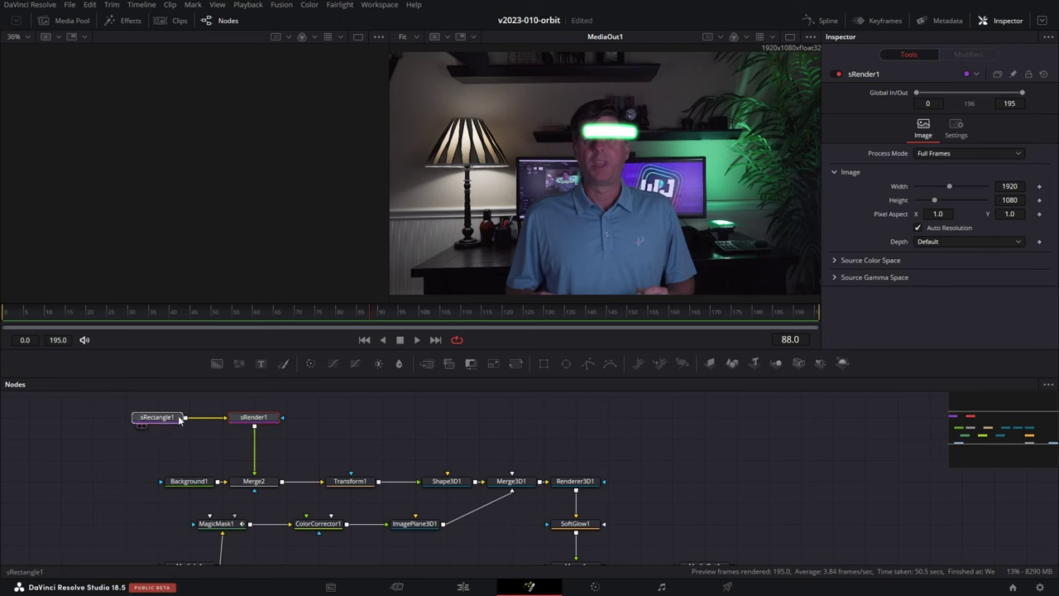
pyautogui.click(349, 483)
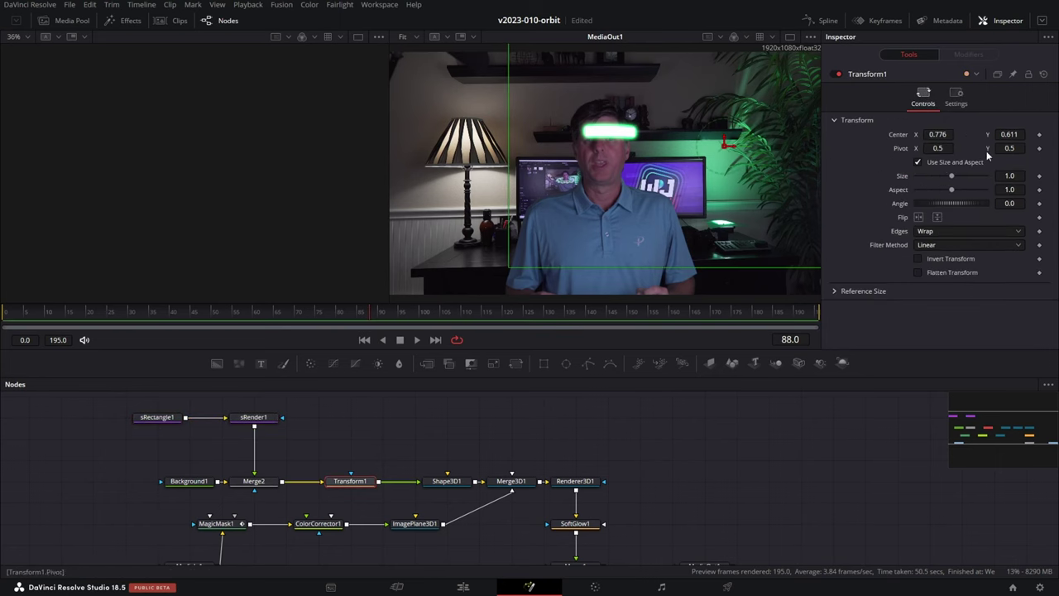
pyautogui.moveTo(940, 135); pyautogui.dragTo(902, 136)
pyautogui.click(170, 418)
pyautogui.moveTo(173, 420); pyautogui.dragTo(140, 421)
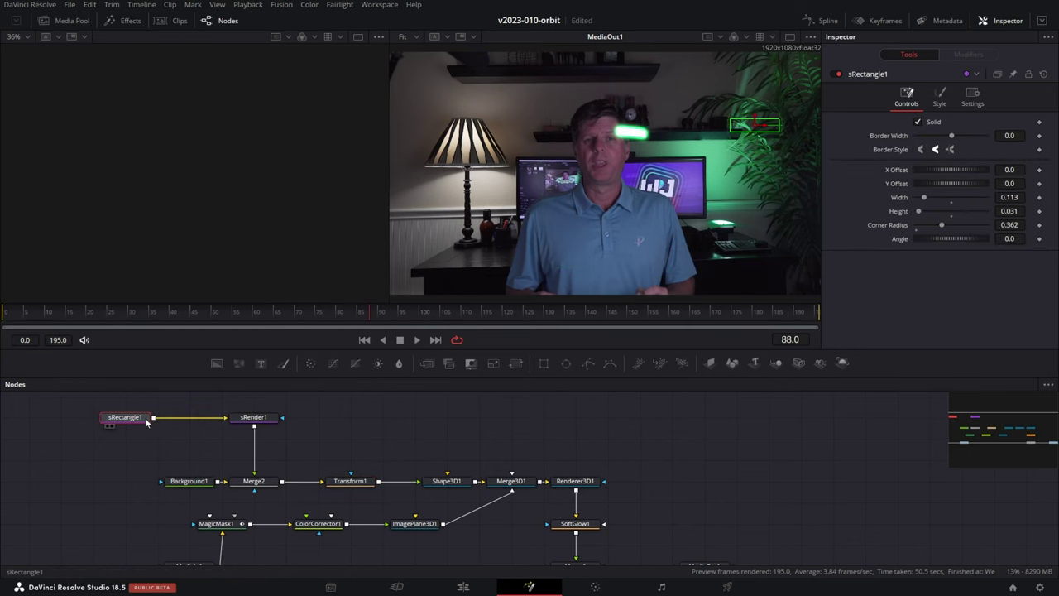
# Step: Insert a Duplicate node between sRender1 and Merge2 and set it to 3 copies
pyautogui.click(254, 422)
pyautogui.hotkey('shift', 'space')
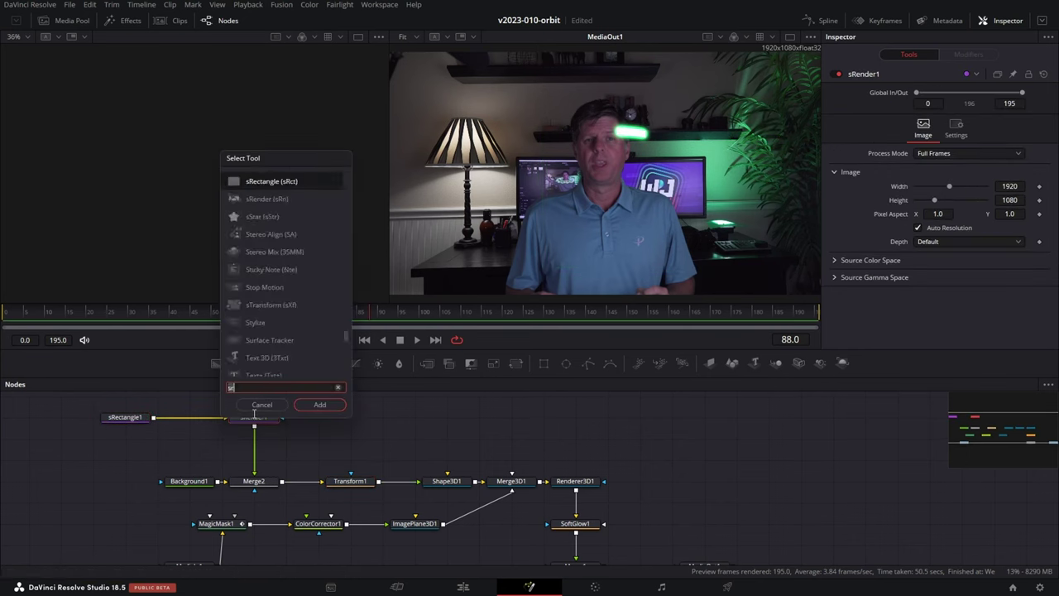
pyautogui.write('dup')
pyautogui.press('Return')
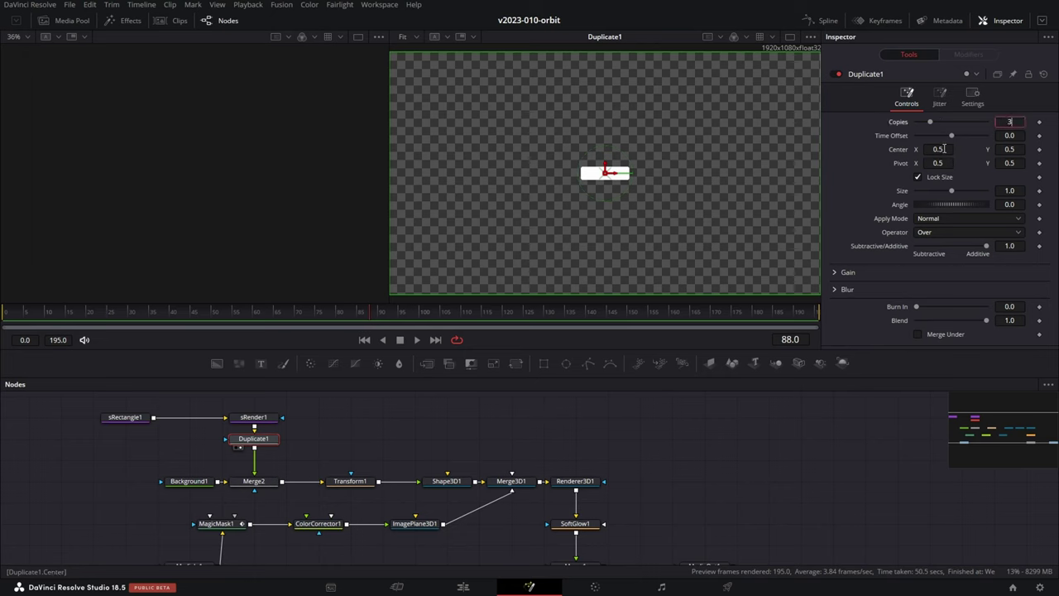
# Step: Offset Duplicate1's copies with Center X 0.372 and Size 0.81, making each successive copy fainter
pyautogui.moveTo(944, 149); pyautogui.dragTo(838, 149)
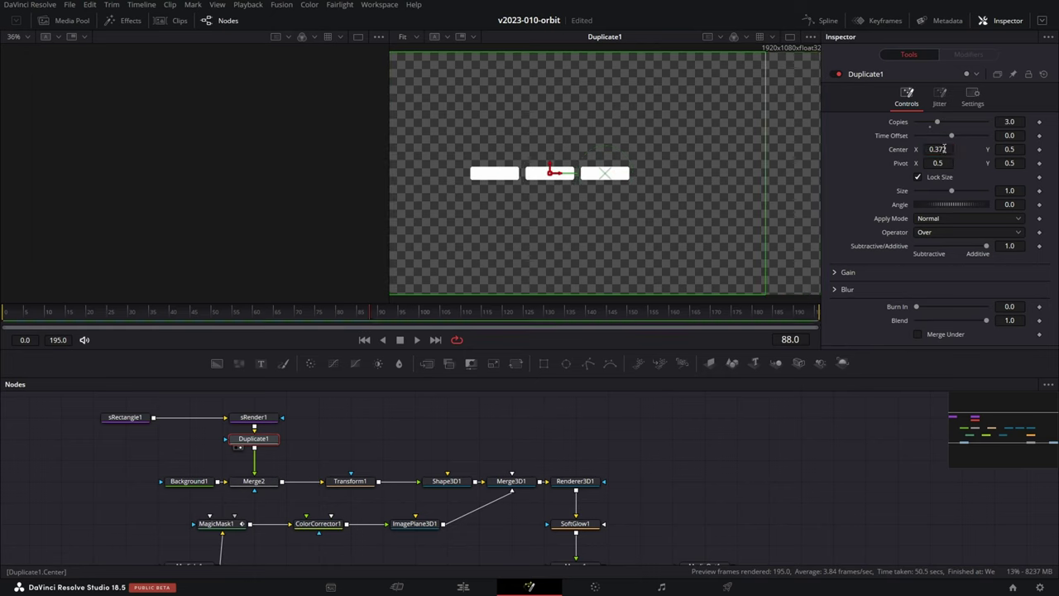
pyautogui.moveTo(953, 191); pyautogui.dragTo(947, 194)
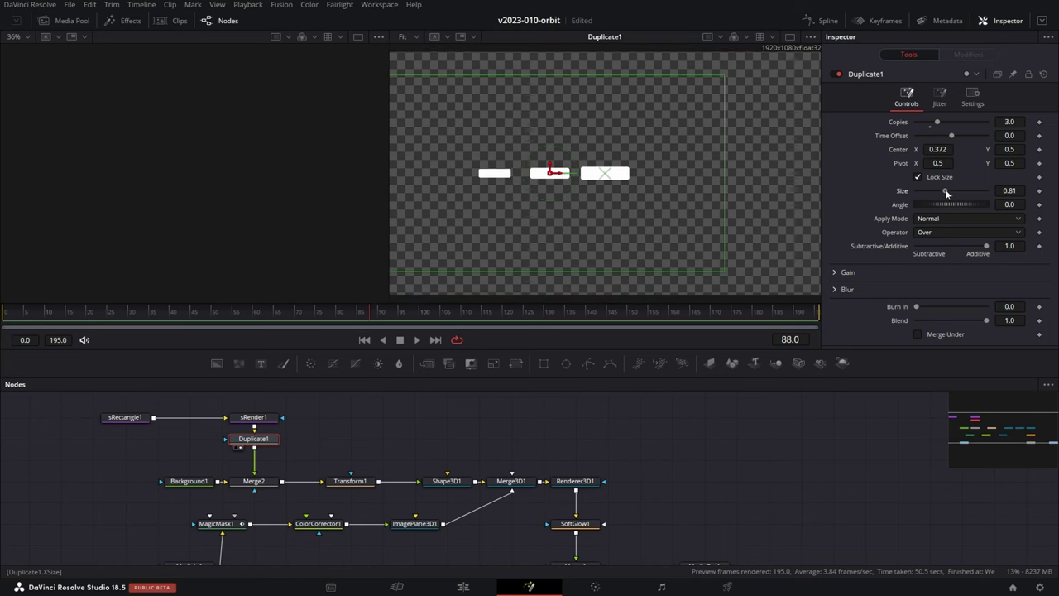
pyautogui.scroll(-3, 688, 479)
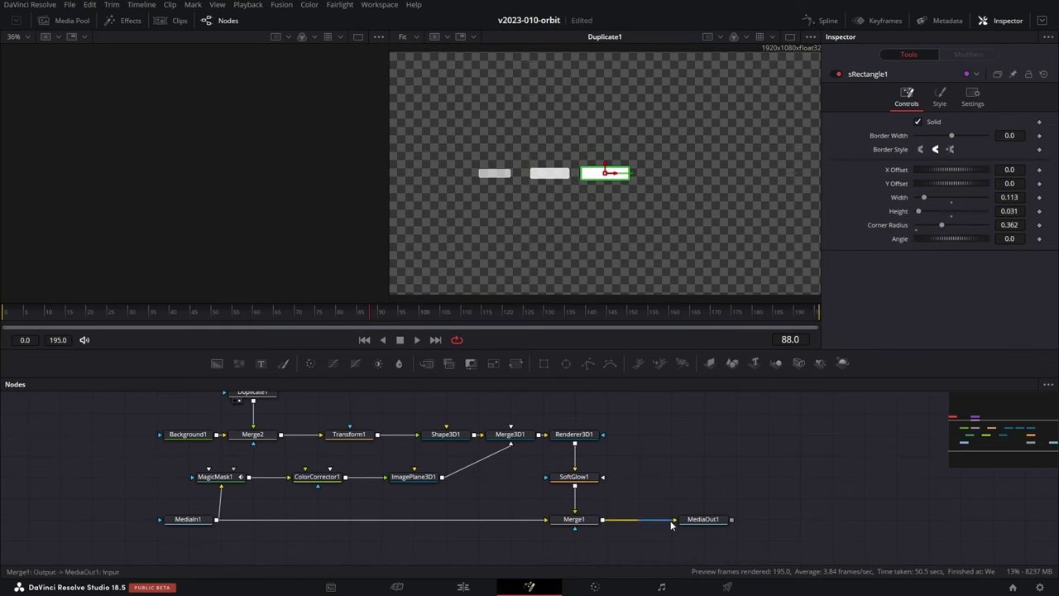
# Step: Show MediaOut1 in the second viewer and move the bars around the head with Transform1's Center X at 1.599
pyautogui.click(700, 522)
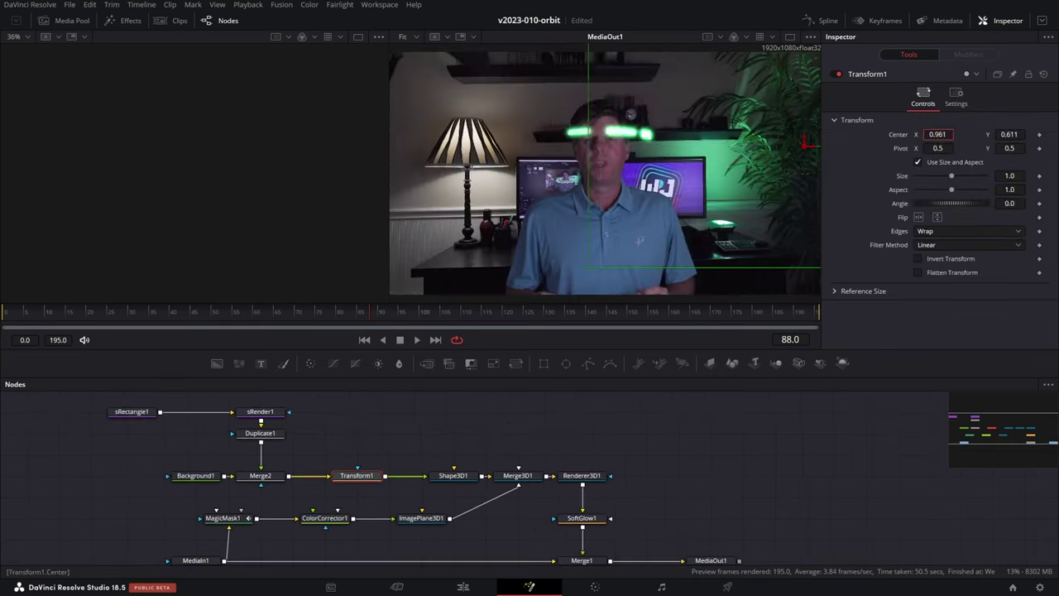
pyautogui.moveTo(937, 134)
pyautogui.mouseDown()
pyautogui.moveTo(961, 134)
pyautogui.moveTo(922, 134)
pyautogui.mouseUp()
pyautogui.moveTo(711, 169); pyautogui.dragTo(564, 172)
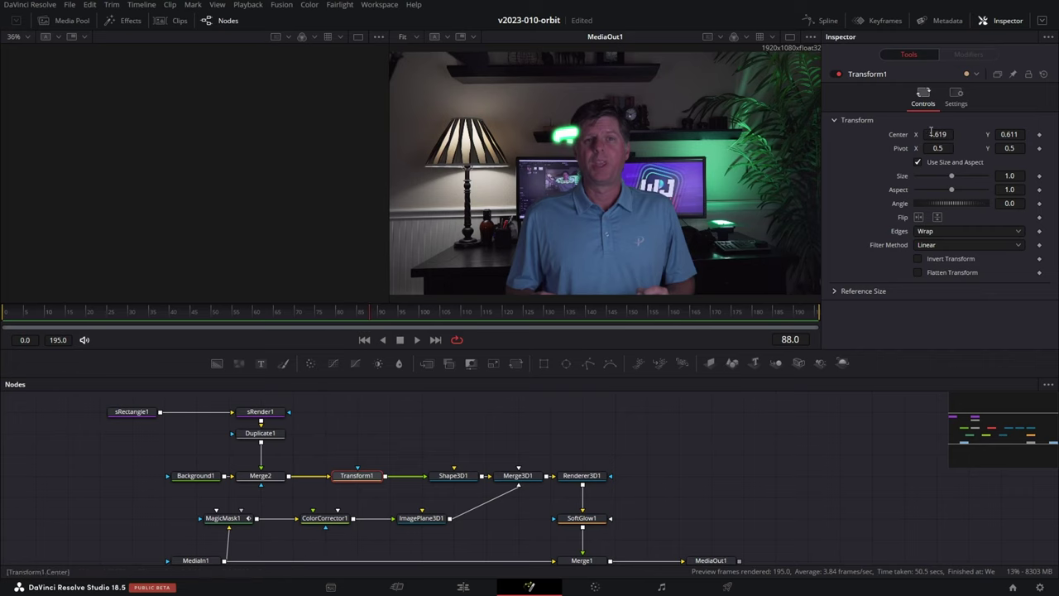
pyautogui.moveTo(941, 134); pyautogui.dragTo(937, 134)
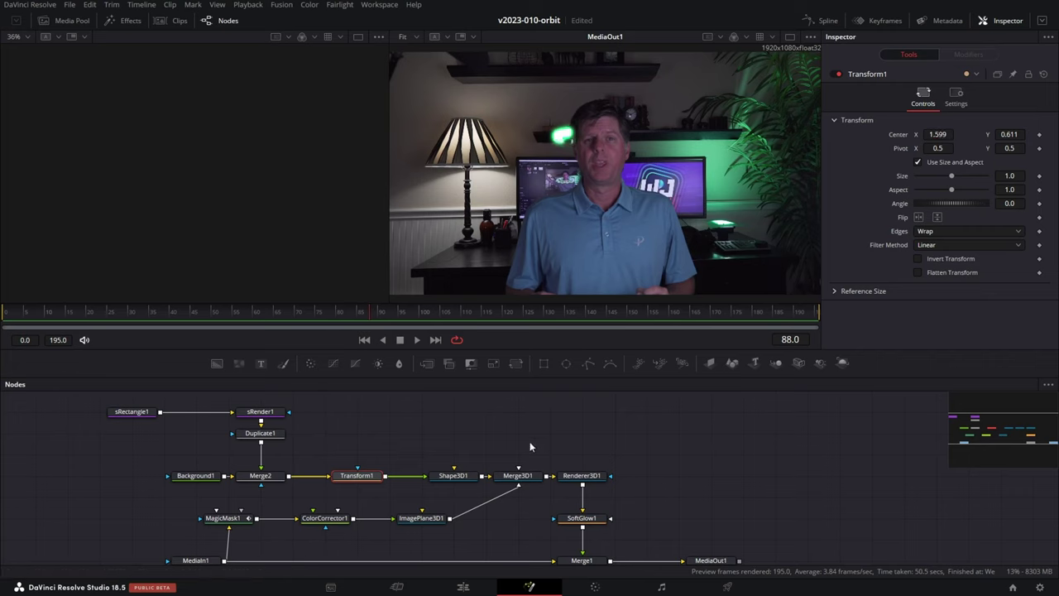
# Step: Tilt Shape3D1 to a Z rotation of -13.0 with X translation -0.062, and readjust Transform1's Center X
pyautogui.click(457, 478)
pyautogui.click(956, 94)
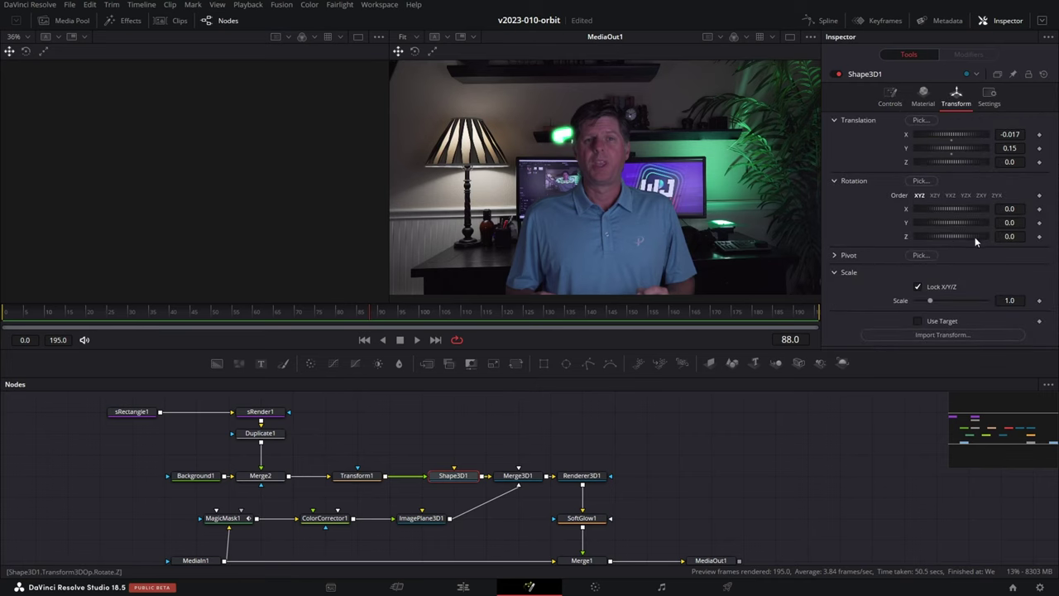
pyautogui.moveTo(975, 237); pyautogui.dragTo(968, 236)
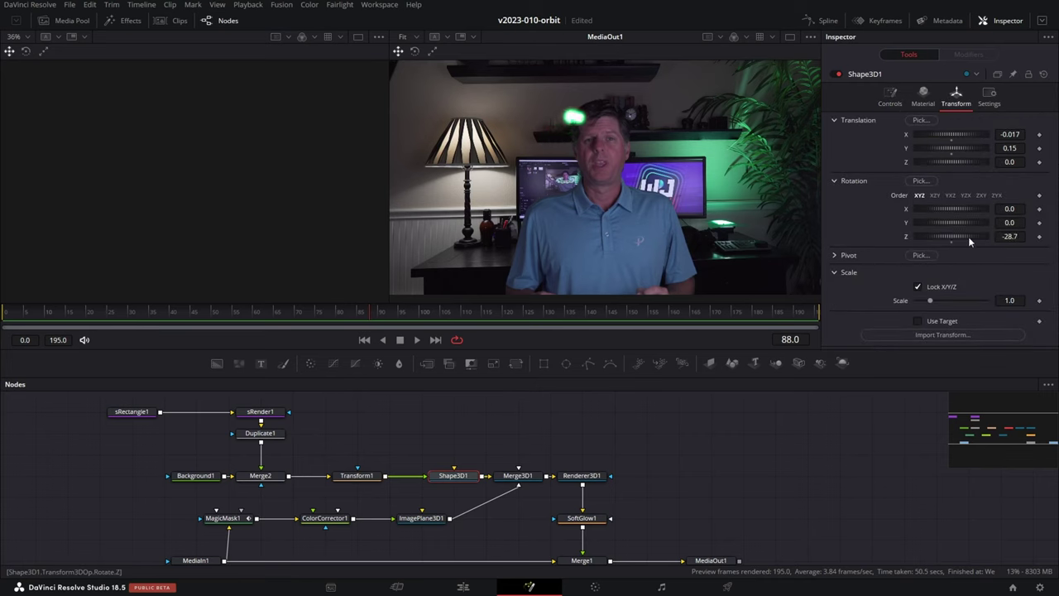
pyautogui.click(362, 478)
pyautogui.moveTo(937, 134)
pyautogui.mouseDown()
pyautogui.moveTo(978, 134)
pyautogui.moveTo(951, 134)
pyautogui.mouseUp()
pyautogui.click(452, 476)
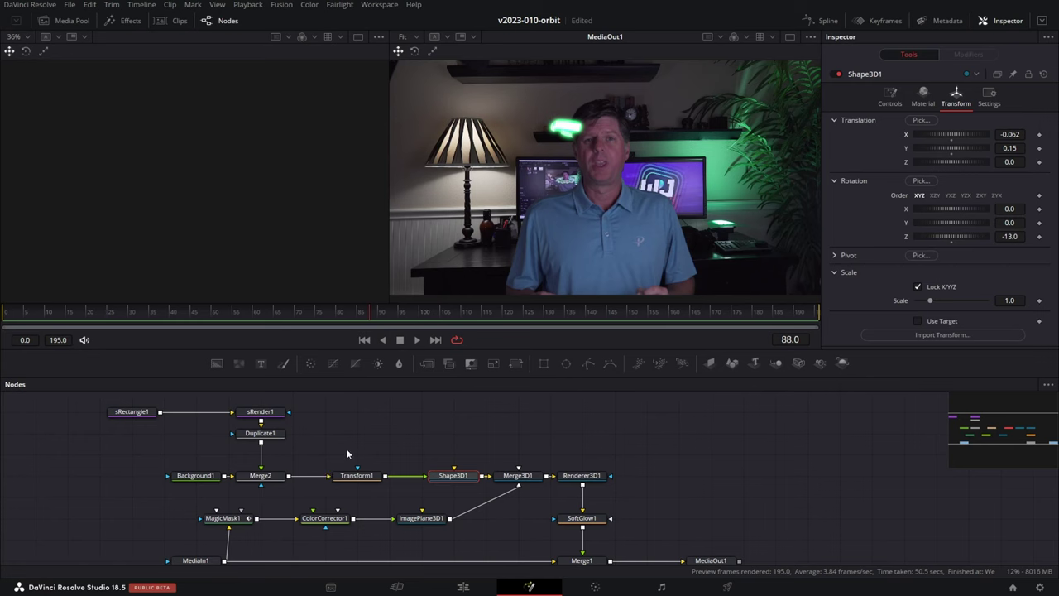
# Step: Add an unconnected Relight node in the empty area below the MediaIn1 to Merge1 connection
pyautogui.moveTo(343, 413); pyautogui.dragTo(178, 383)
pyautogui.hotkey('shift', 'space')
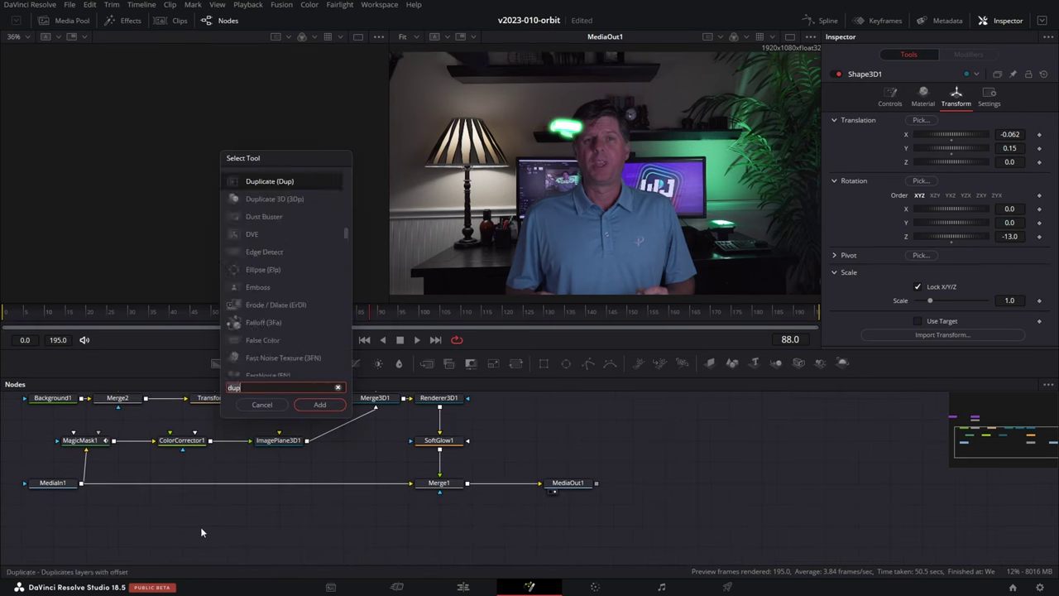
pyautogui.write('re')
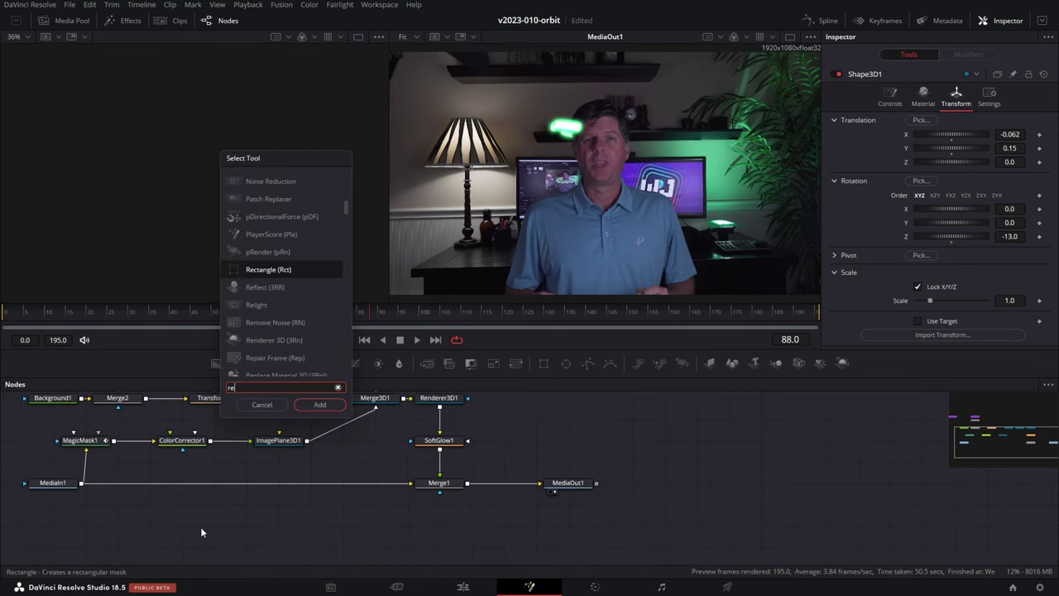
pyautogui.write('light')
pyautogui.press('Return')
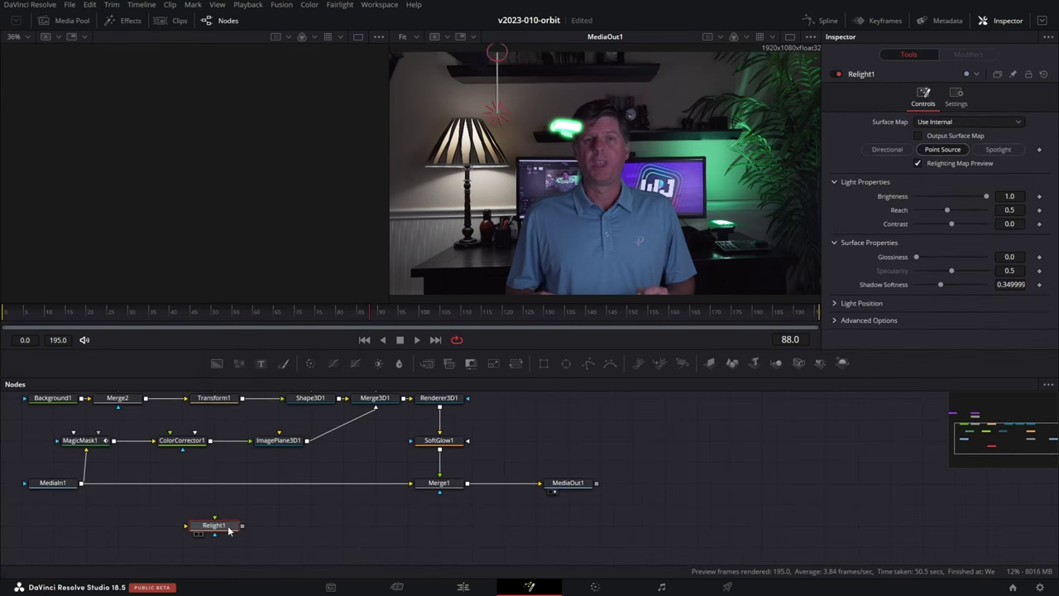
# Step: Feed MediaIn1 into Relight1 and, with it shown in the first viewer, place its point light beside the head
pyautogui.moveTo(230, 530); pyautogui.dragTo(246, 530)
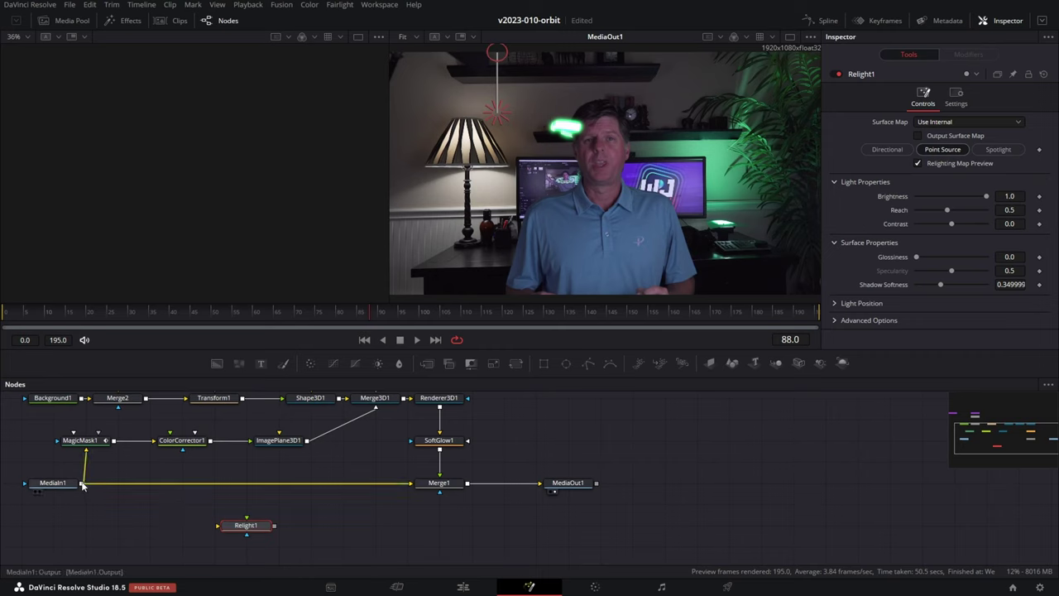
pyautogui.moveTo(82, 486); pyautogui.dragTo(310, 534)
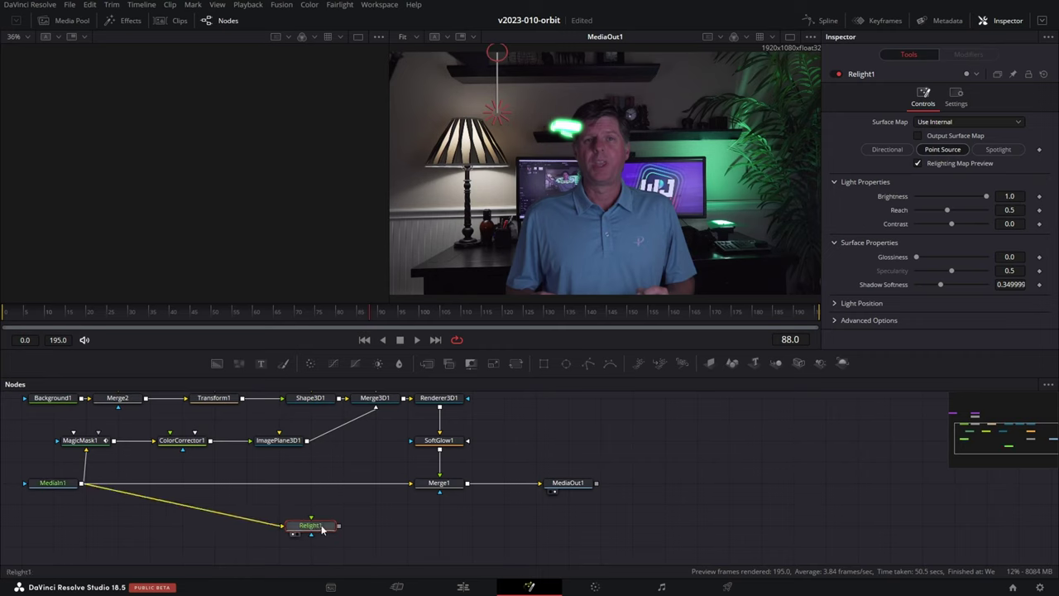
pyautogui.press('1')
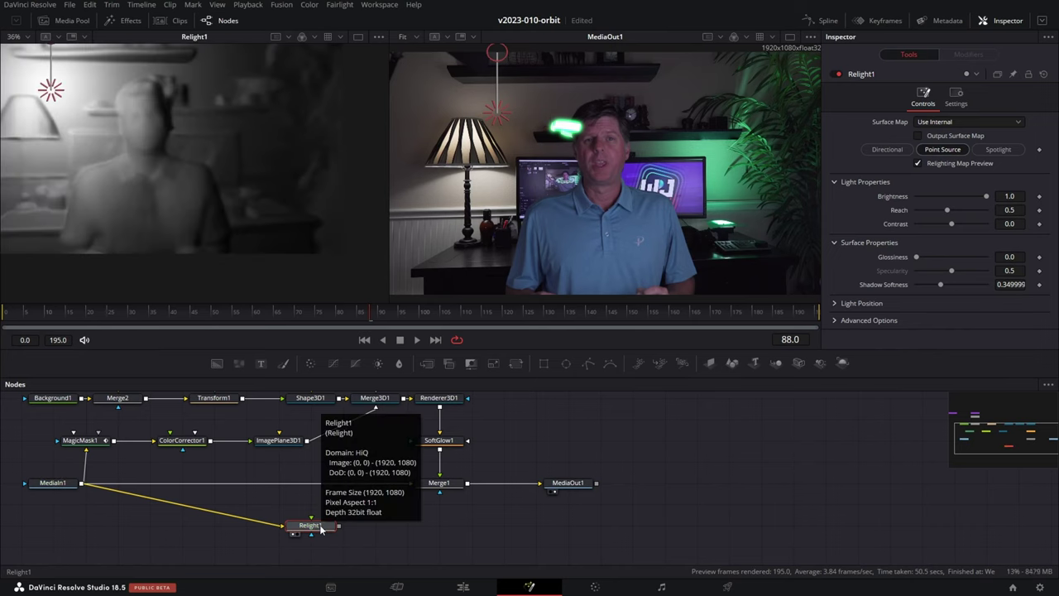
pyautogui.moveTo(73, 123); pyautogui.dragTo(119, 148)
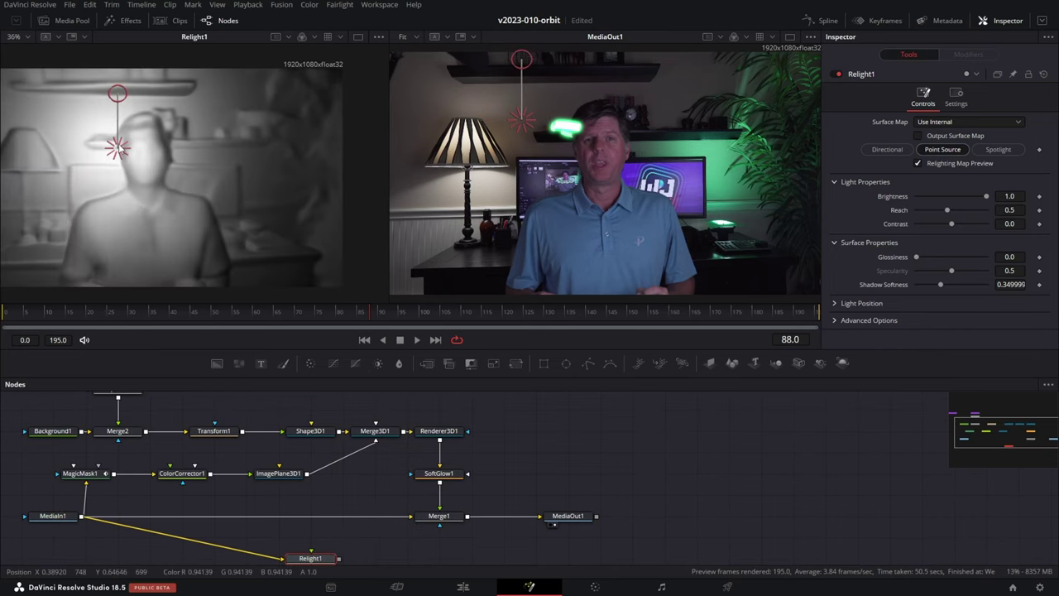
pyautogui.moveTo(118, 92); pyautogui.dragTo(129, 139)
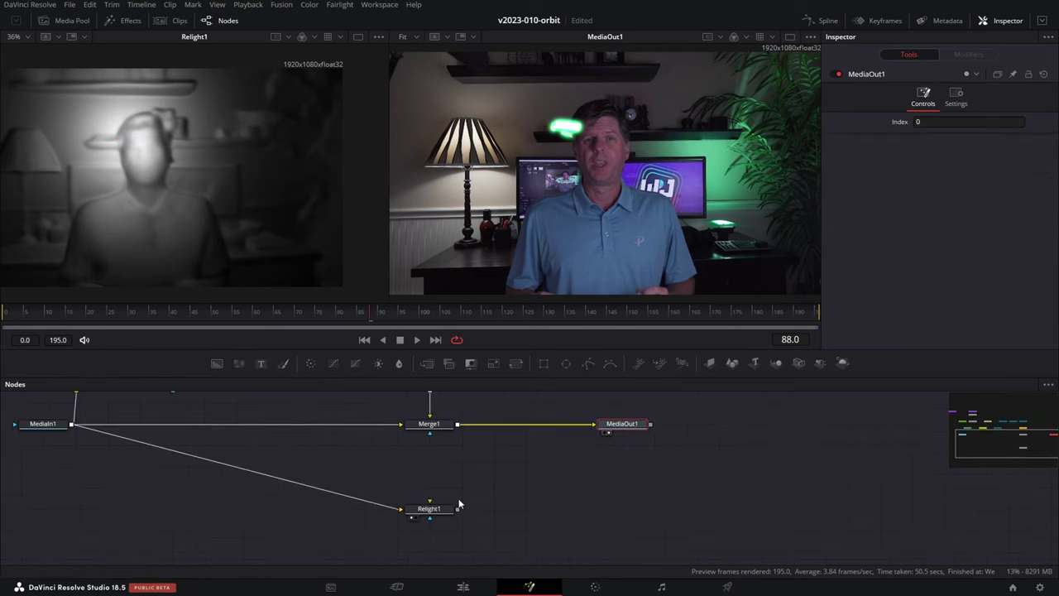
# Step: Insert a Color Corrector between Merge1 and MediaOut1 and tint the image green with a strength of about 0.5855
pyautogui.click(423, 427)
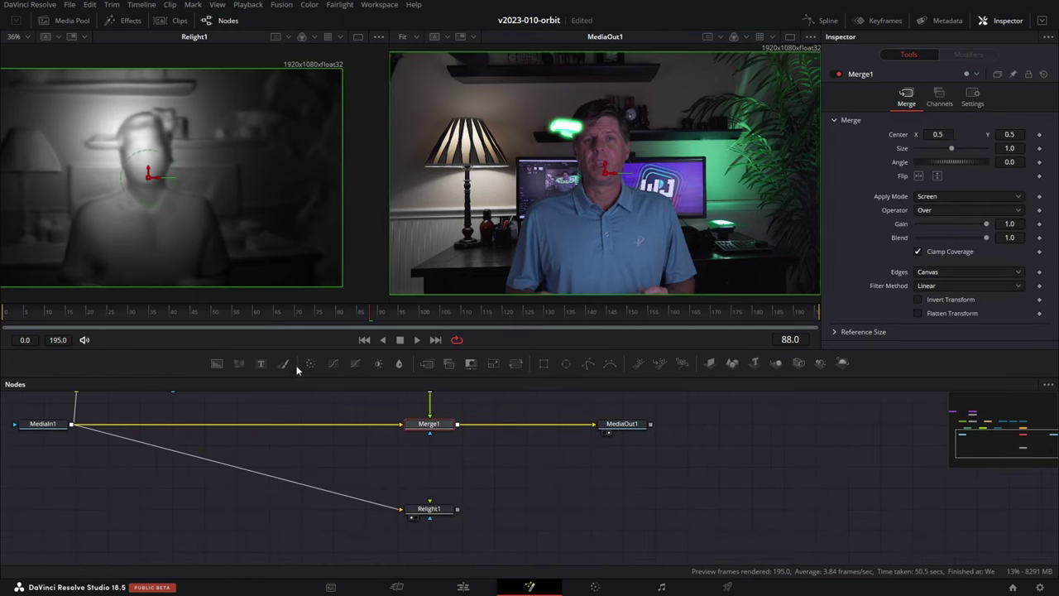
pyautogui.moveTo(298, 370); pyautogui.dragTo(536, 424)
pyautogui.click(534, 425)
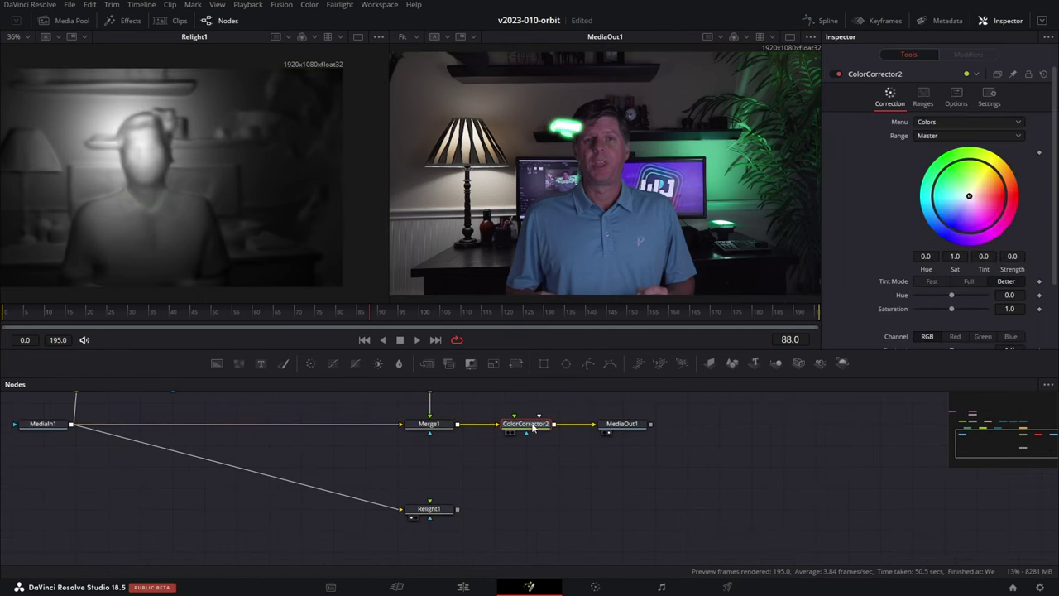
pyautogui.moveTo(970, 194); pyautogui.dragTo(957, 166)
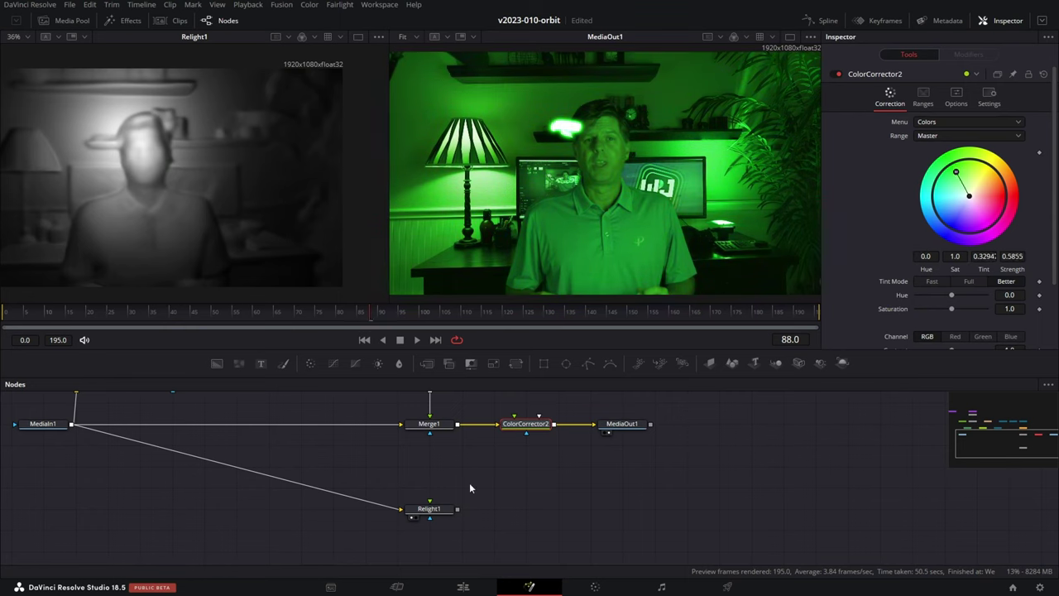
# Step: Connect Relight1's output to ColorCorrector2's effect mask and set the mask channel to Luminance
pyautogui.moveTo(441, 514); pyautogui.dragTo(527, 438)
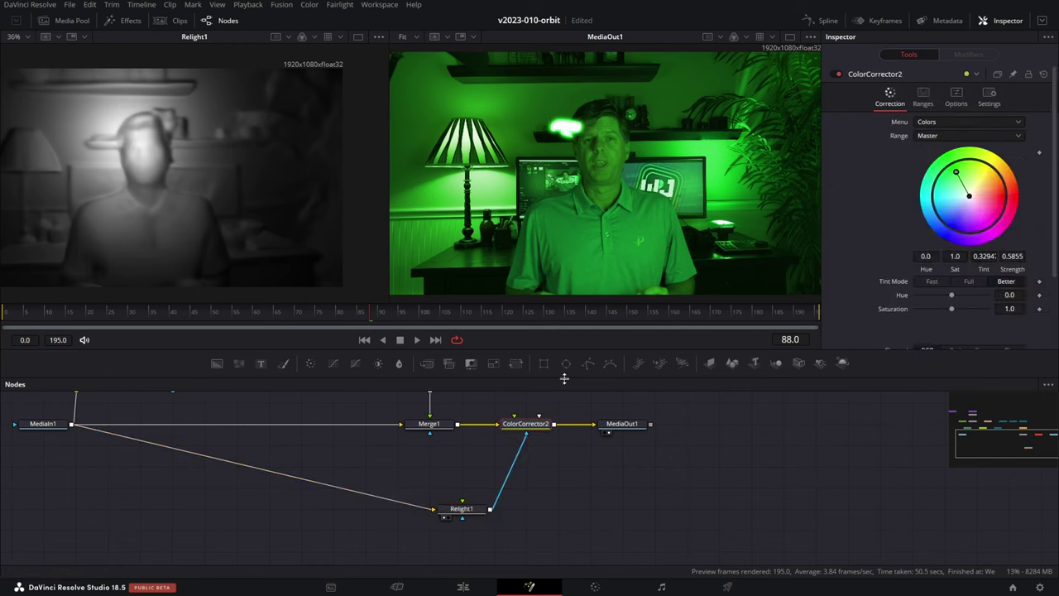
pyautogui.moveTo(450, 511); pyautogui.dragTo(419, 511)
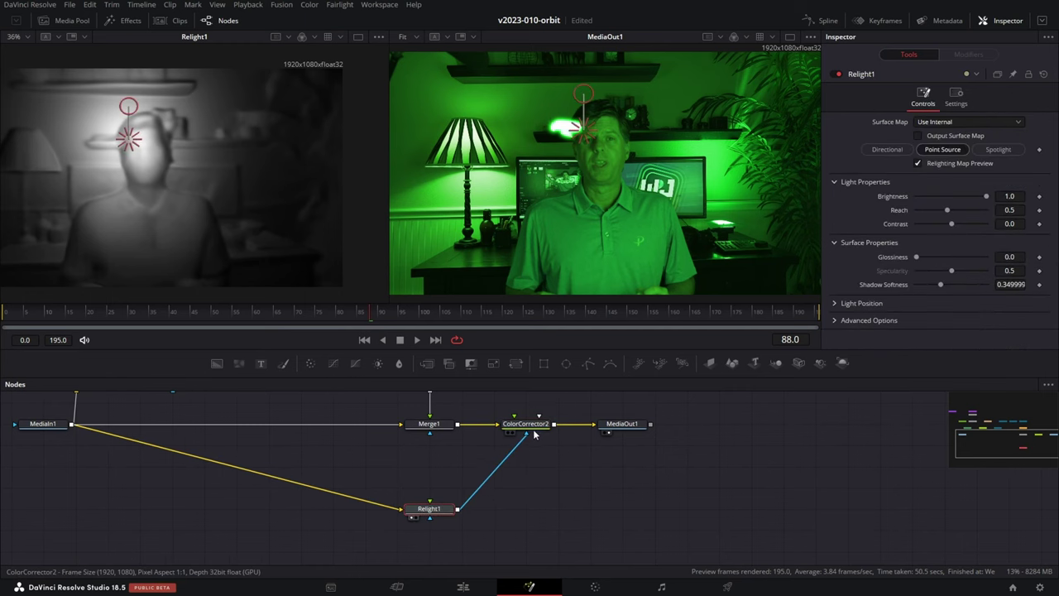
pyautogui.click(533, 426)
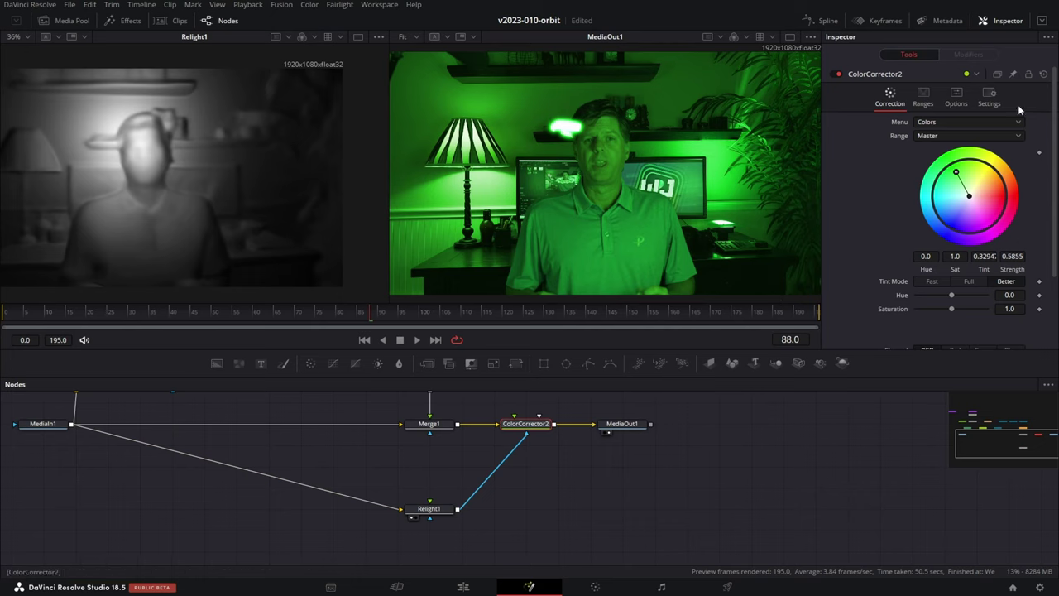
pyautogui.click(993, 98)
pyautogui.click(944, 218)
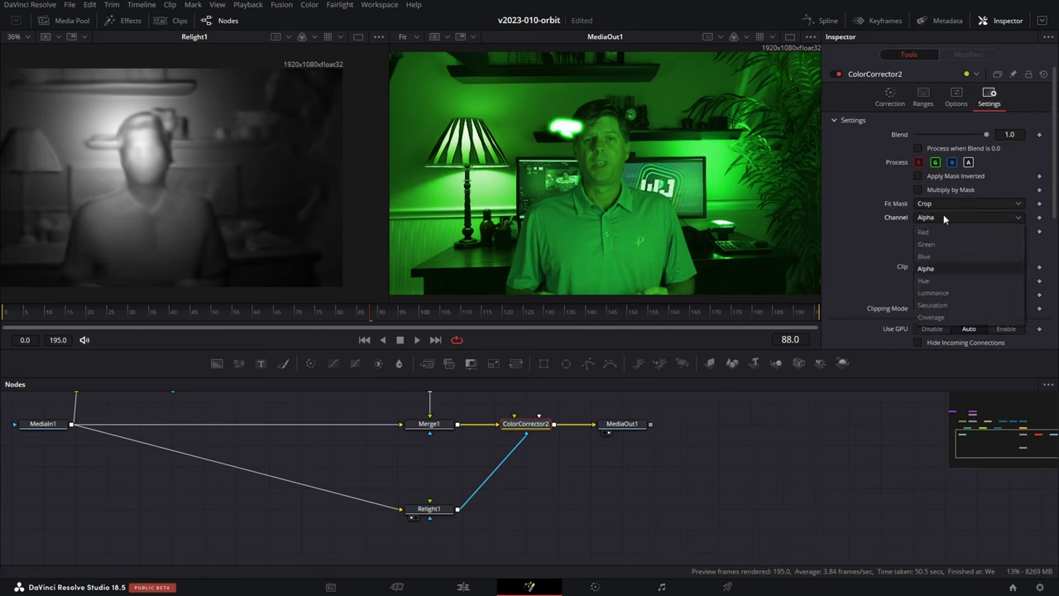
pyautogui.click(949, 291)
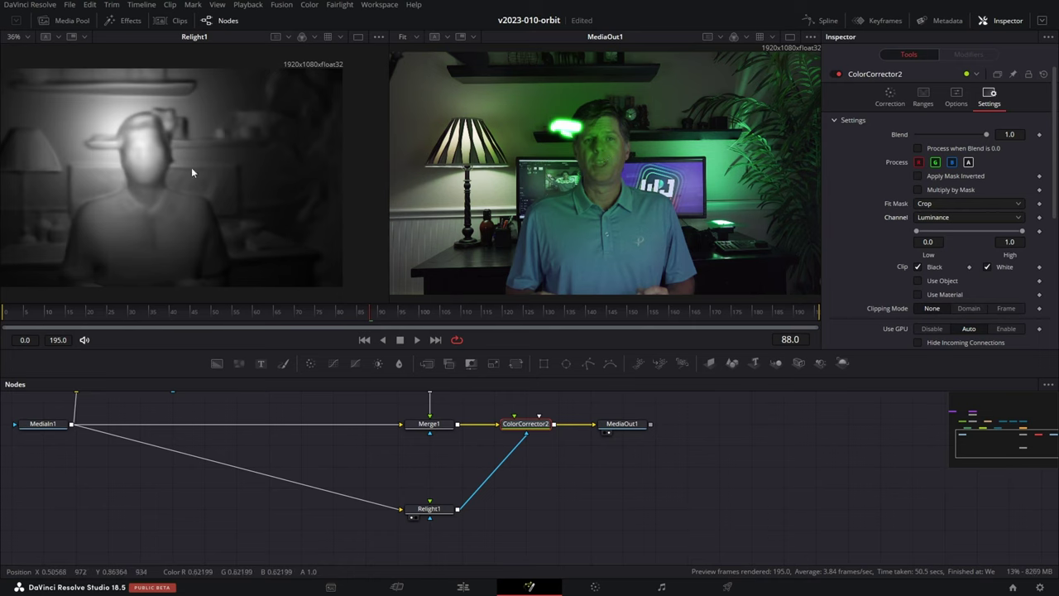
# Step: Move Relight1's point light to the other side of the head and reduce its Reach to about 0.1
pyautogui.click(428, 508)
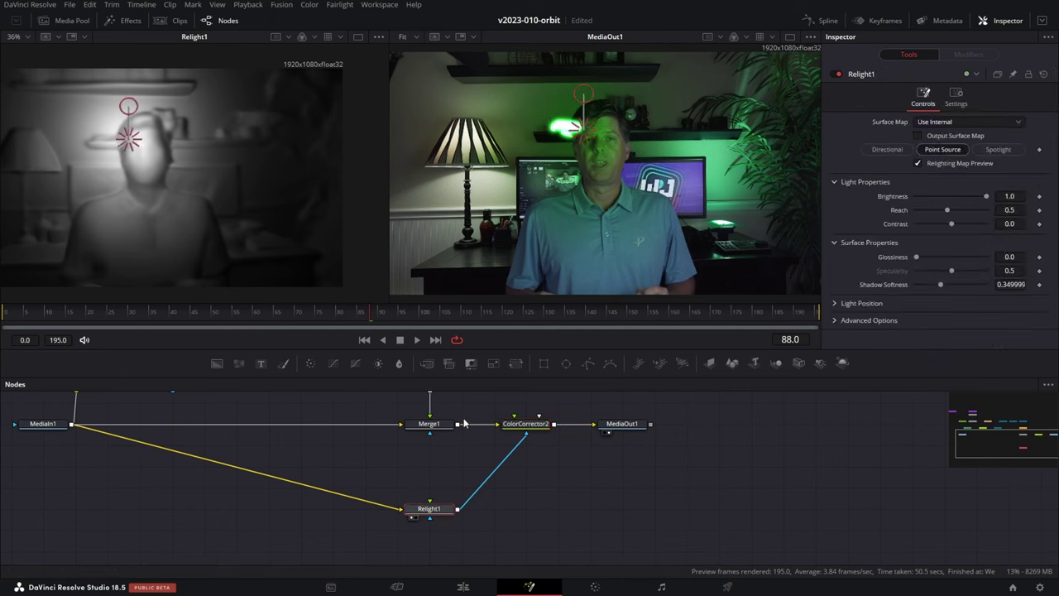
pyautogui.moveTo(579, 129); pyautogui.dragTo(639, 144)
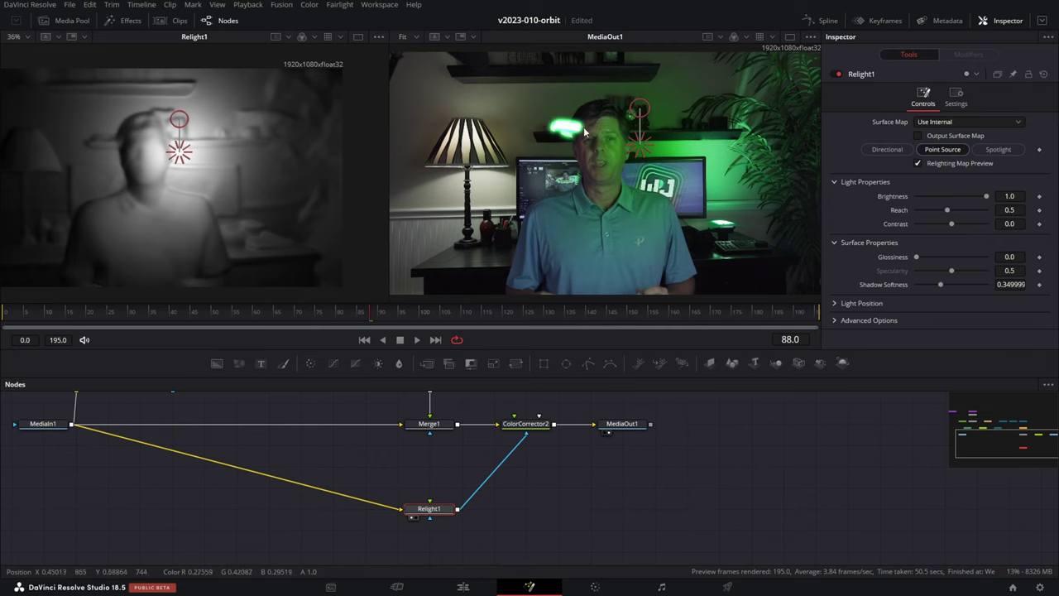
pyautogui.moveTo(639, 144); pyautogui.dragTo(637, 147)
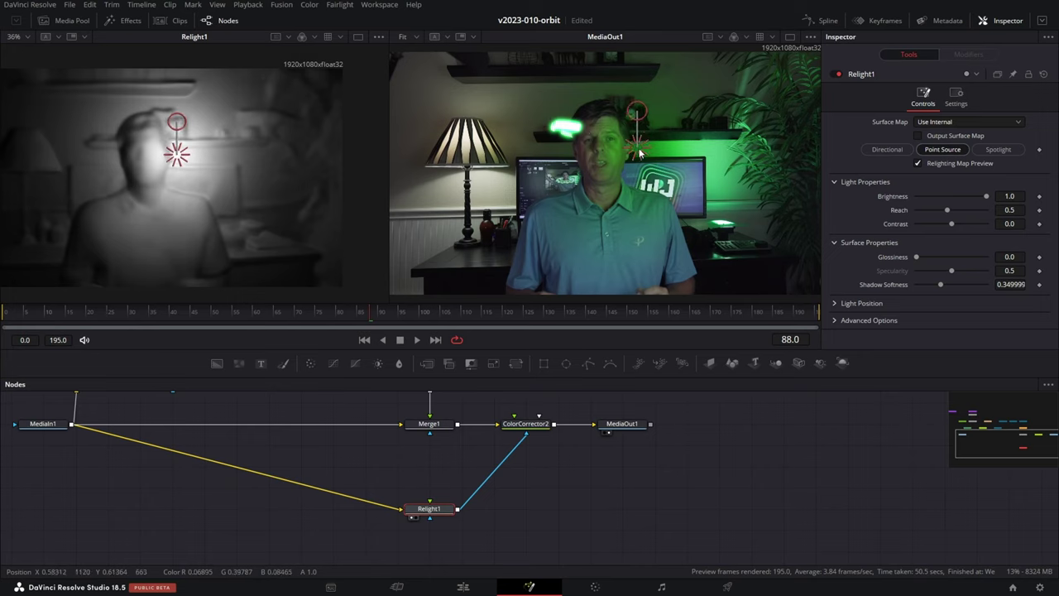
pyautogui.moveTo(984, 196); pyautogui.dragTo(914, 215)
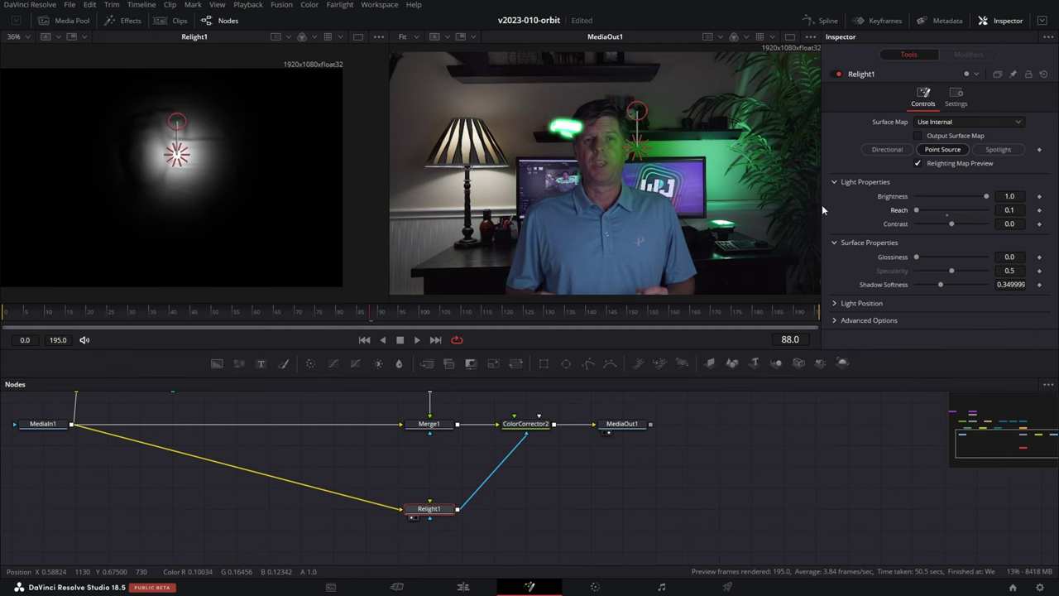
pyautogui.moveTo(915, 210); pyautogui.dragTo(921, 211)
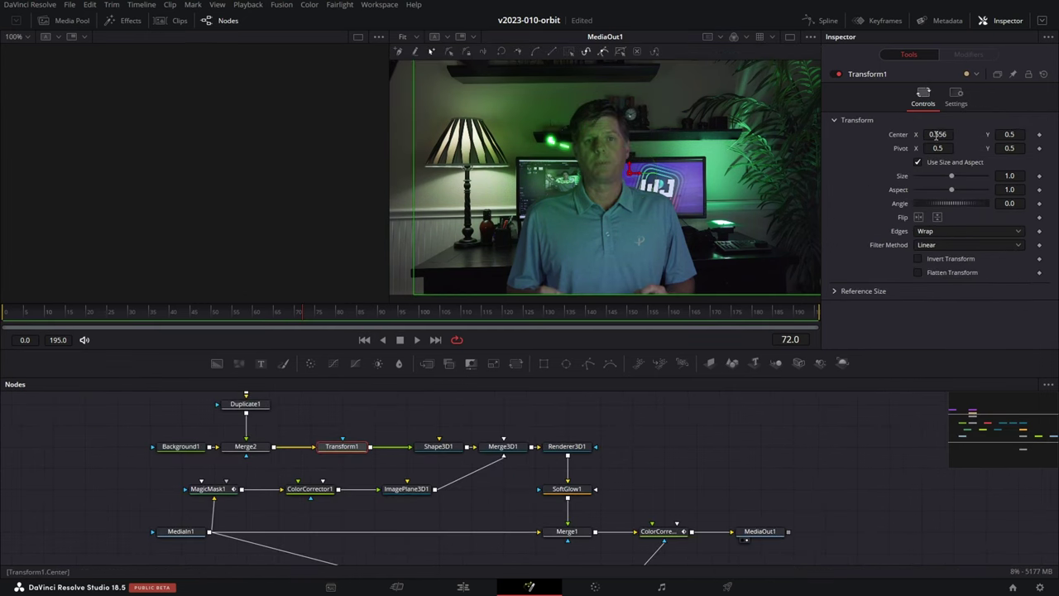
# Step: Set Transform1's Center X to 0.58 and shift Relight1's point light closer to the face, next to the glowing bars
pyautogui.moveTo(936, 135)
pyautogui.mouseDown()
pyautogui.moveTo(1055, 134)
pyautogui.moveTo(916, 135)
pyautogui.moveTo(1049, 134)
pyautogui.moveTo(945, 135)
pyautogui.mouseUp()
pyautogui.moveTo(706, 481); pyautogui.dragTo(735, 383)
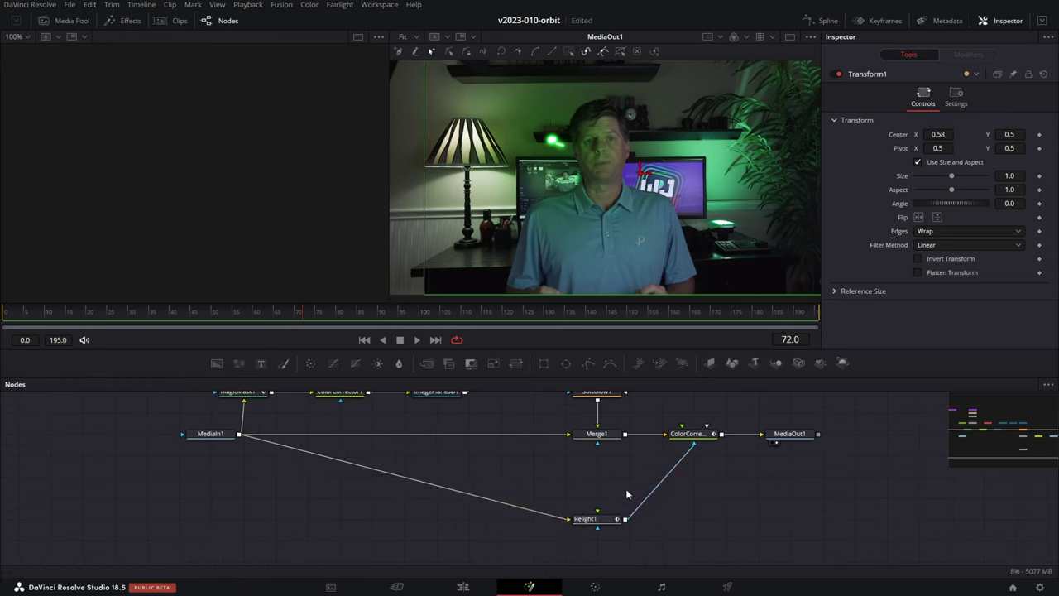
pyautogui.click(599, 521)
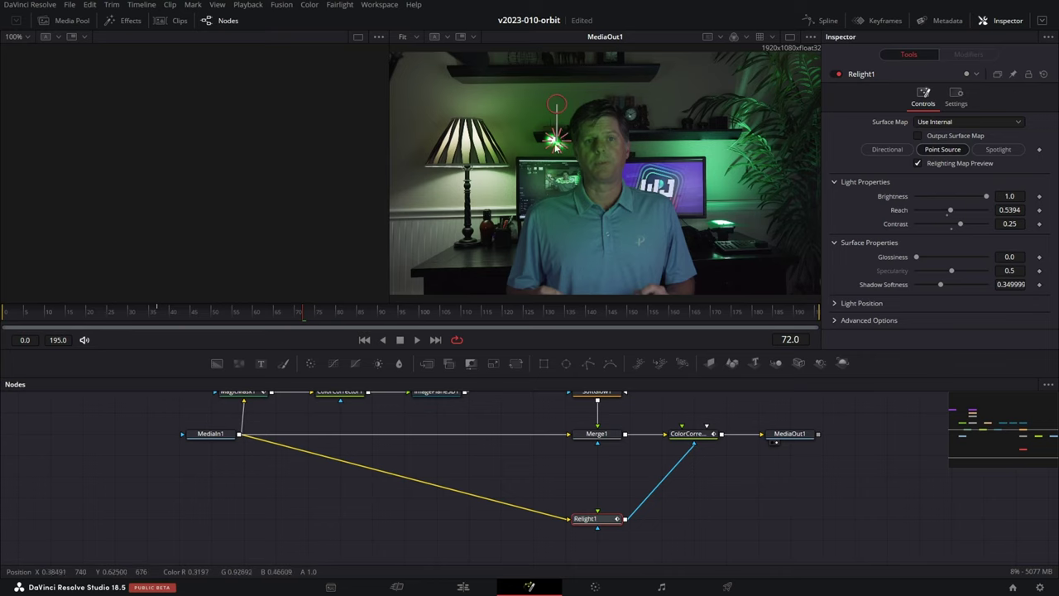
pyautogui.moveTo(556, 147); pyautogui.dragTo(565, 149)
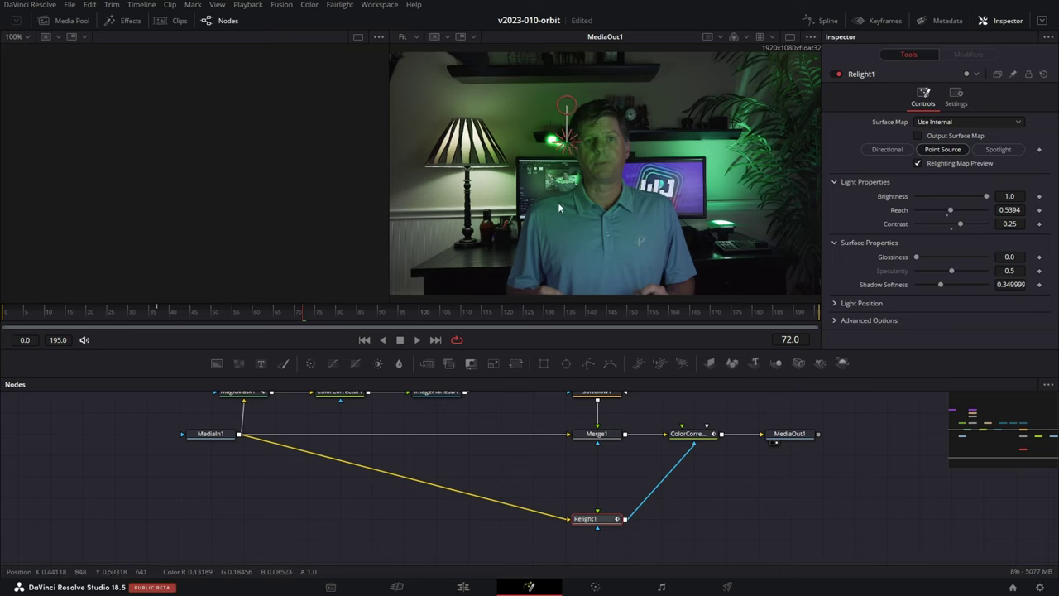
# Step: Move the bars around the head with Transform1's Center X at 1.025, and lower Relight1's point light onto the monitor behind the shoulder
pyautogui.scroll(3, 503, 416)
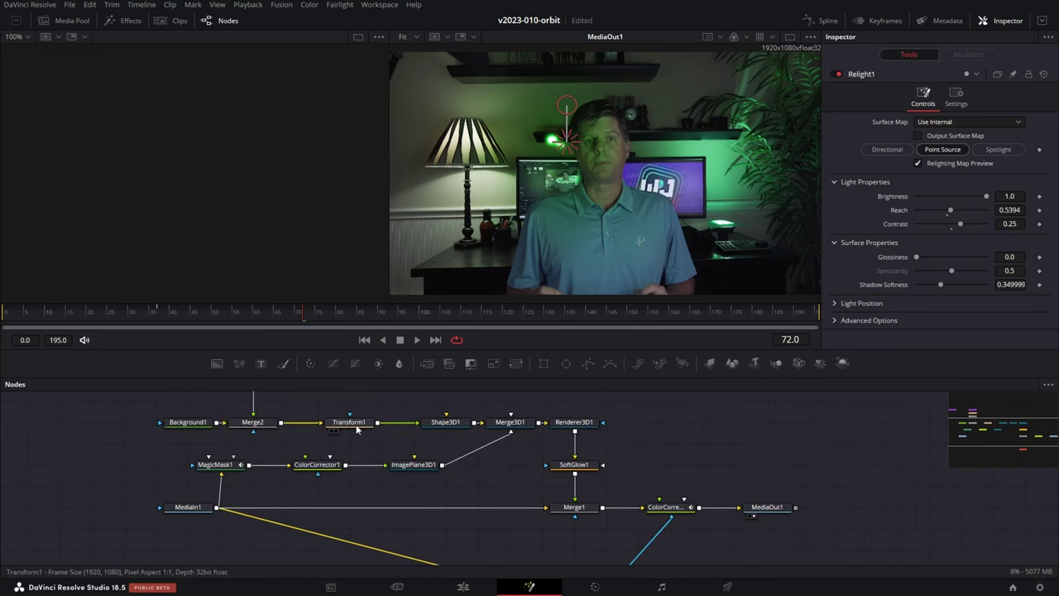
pyautogui.click(356, 425)
pyautogui.moveTo(937, 133); pyautogui.dragTo(991, 134)
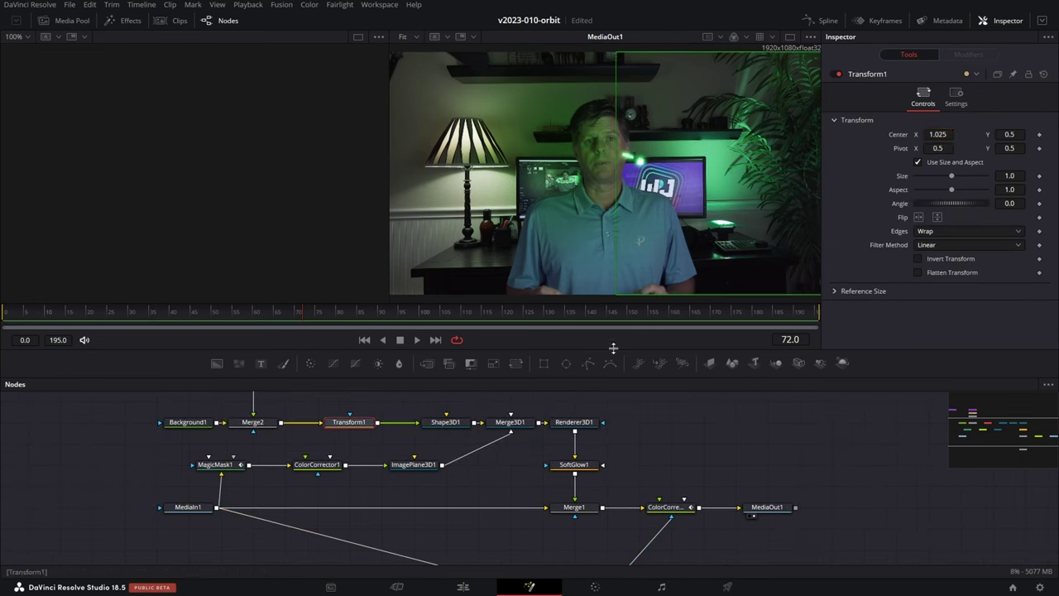
pyautogui.scroll(-3, 513, 502)
pyautogui.click(536, 508)
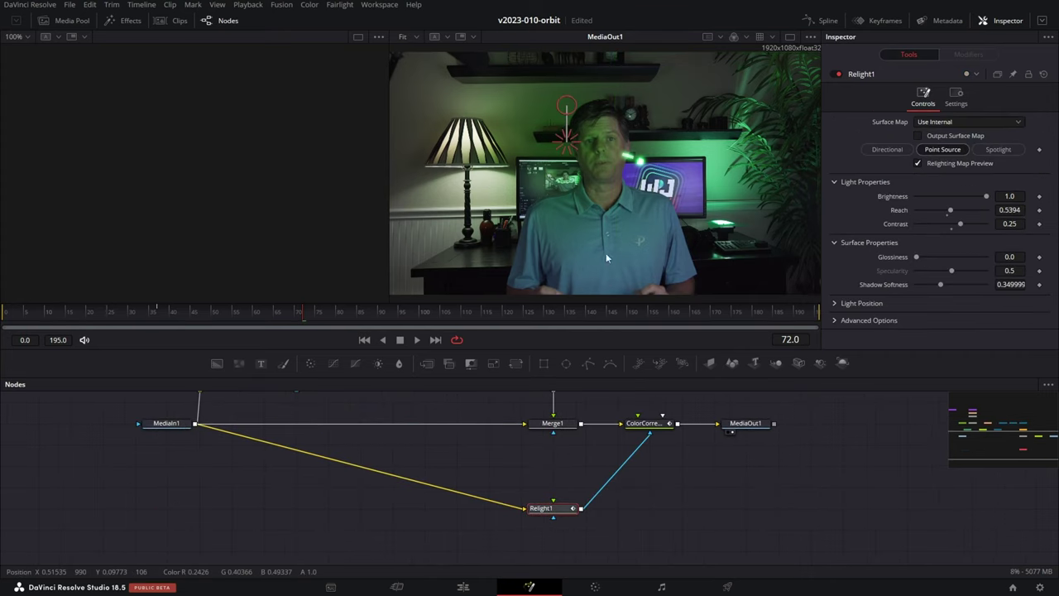
pyautogui.moveTo(565, 143); pyautogui.dragTo(549, 163)
# Step: Reset Transform1's Center and keyframe it at frame 0, and increase Center X at frame 195 to animate the orbit
pyautogui.moveTo(441, 422); pyautogui.dragTo(446, 541)
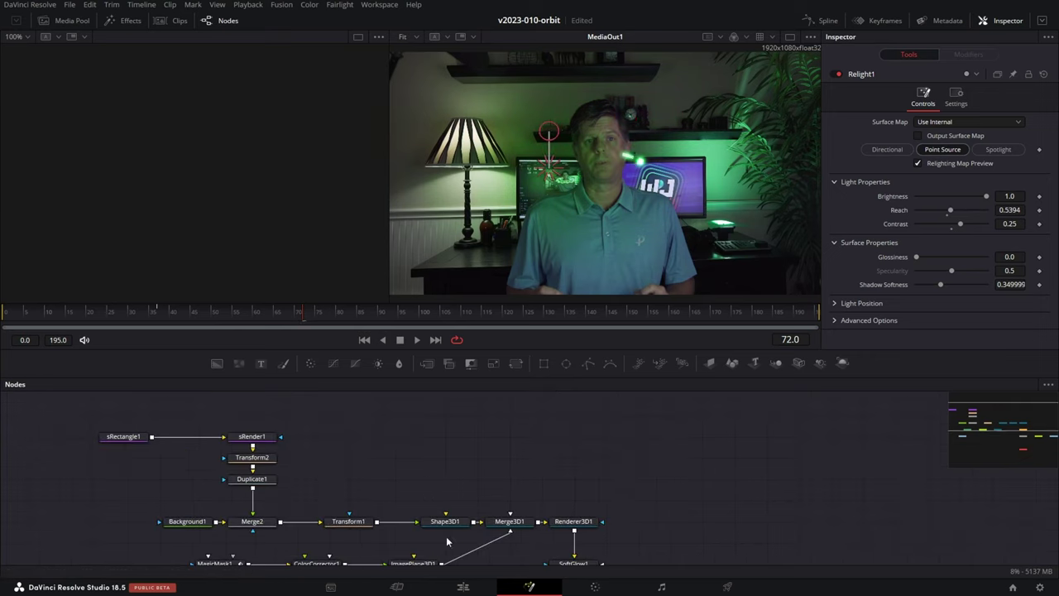
pyautogui.moveTo(424, 470); pyautogui.dragTo(426, 427)
pyautogui.click(361, 482)
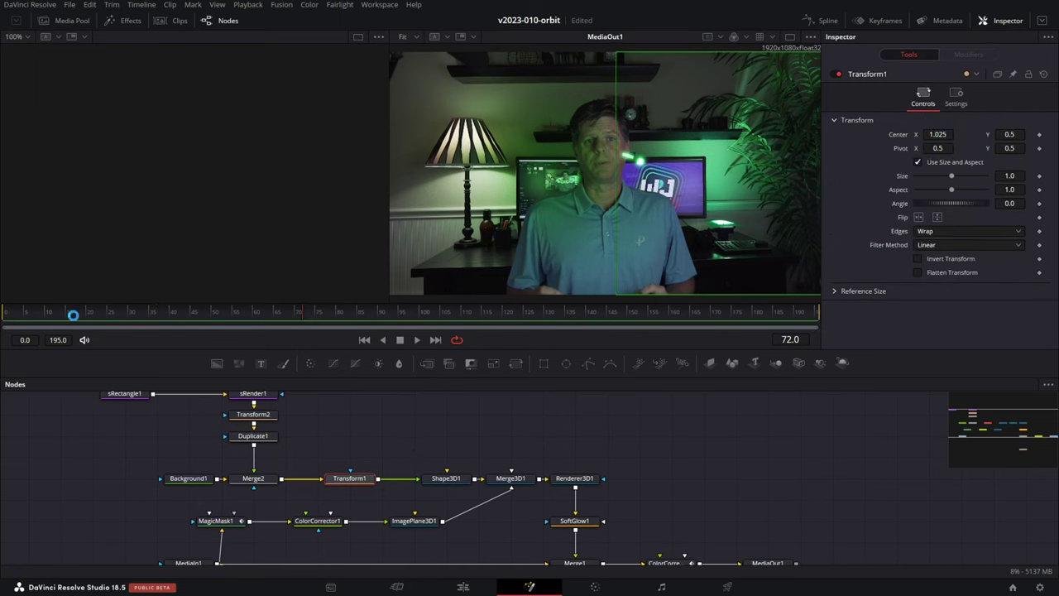
pyautogui.moveTo(72, 314); pyautogui.dragTo(4, 314)
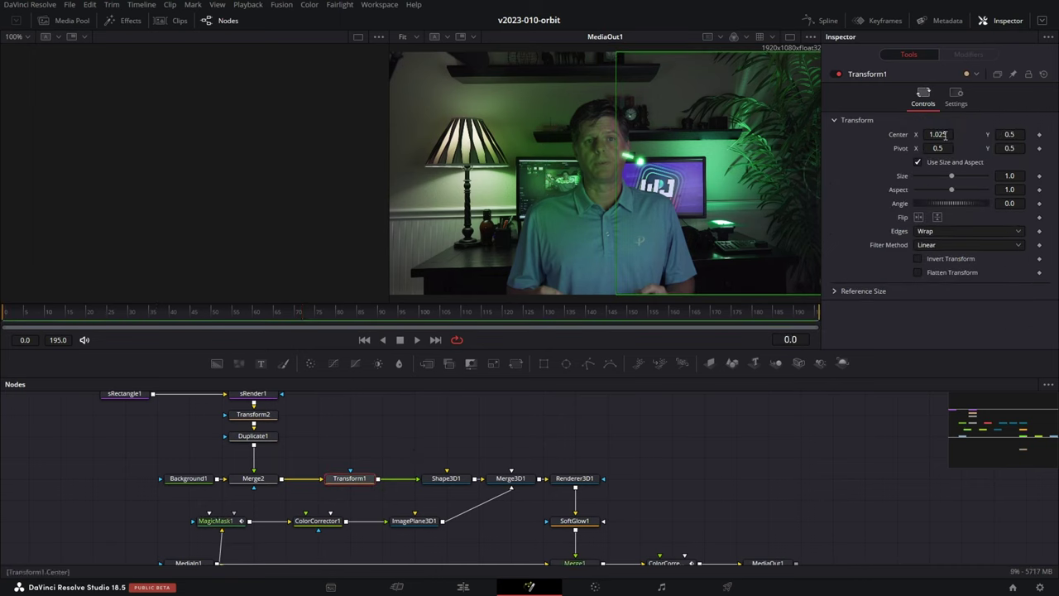
pyautogui.doubleClick(901, 137)
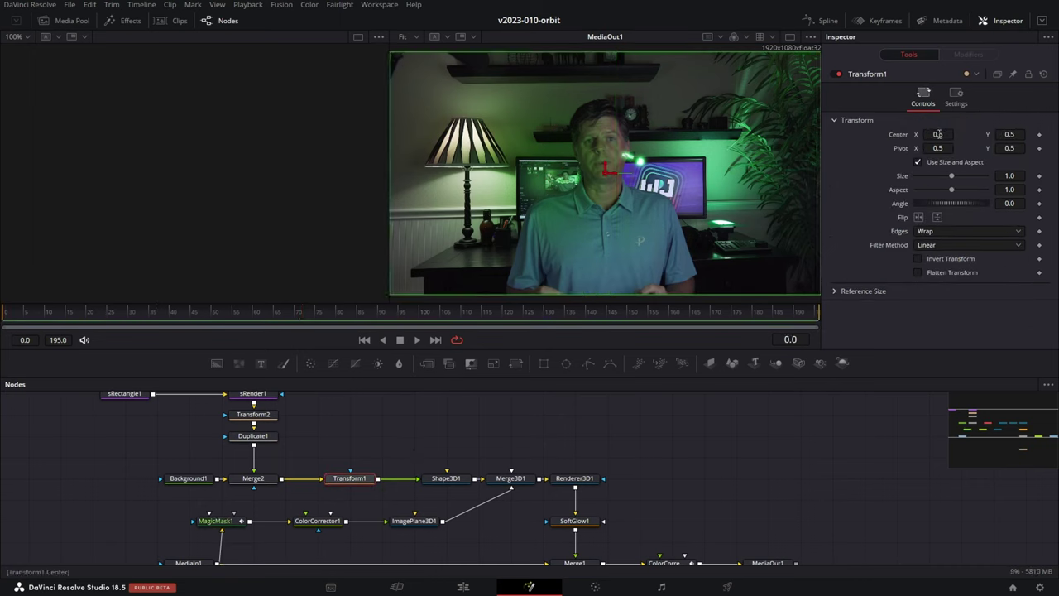
pyautogui.click(1040, 134)
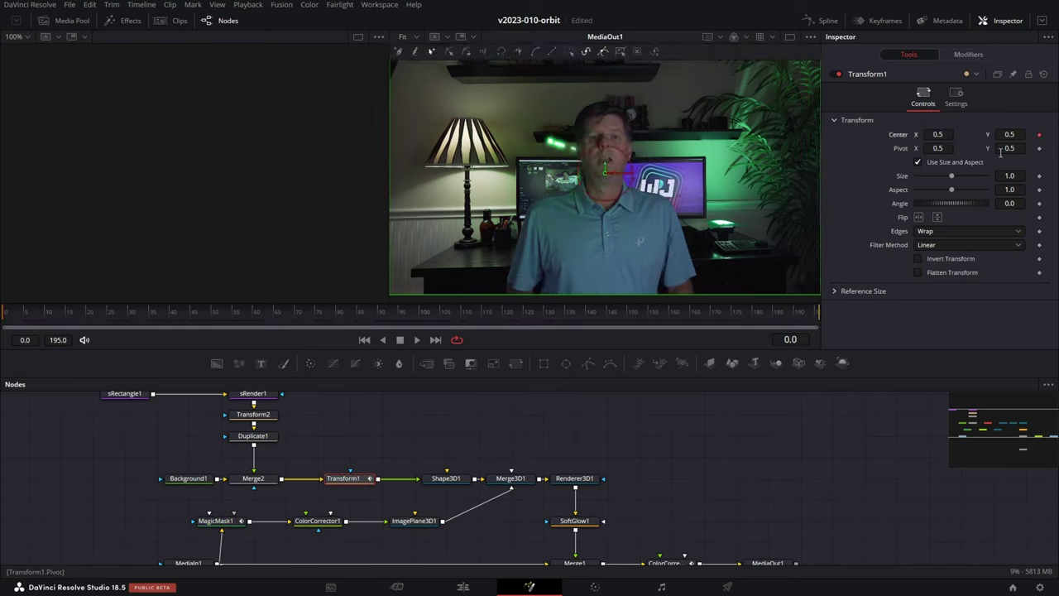
pyautogui.moveTo(780, 316); pyautogui.dragTo(823, 315)
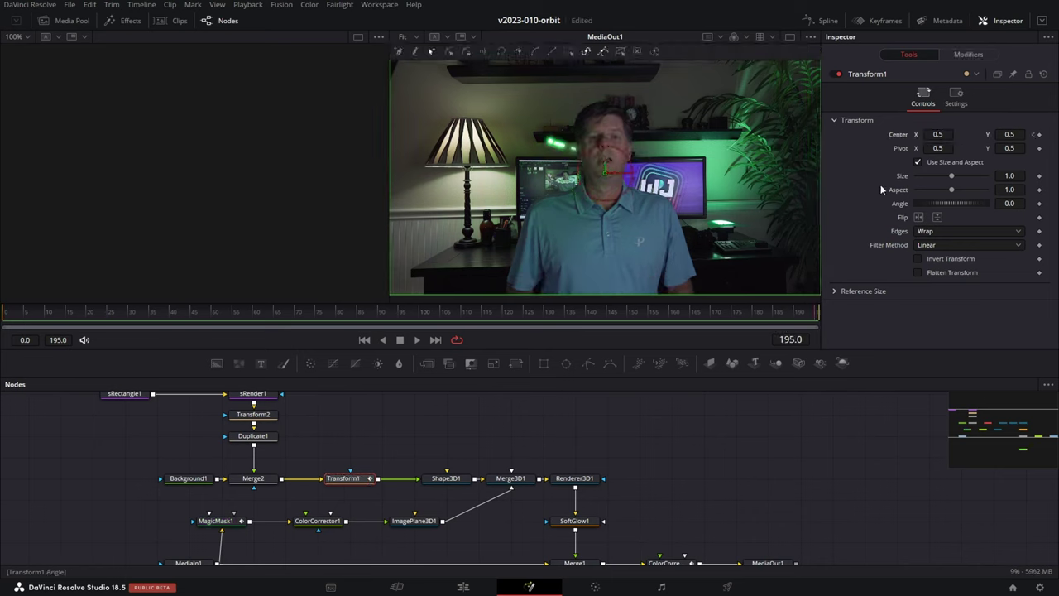
pyautogui.moveTo(937, 134); pyautogui.dragTo(973, 134)
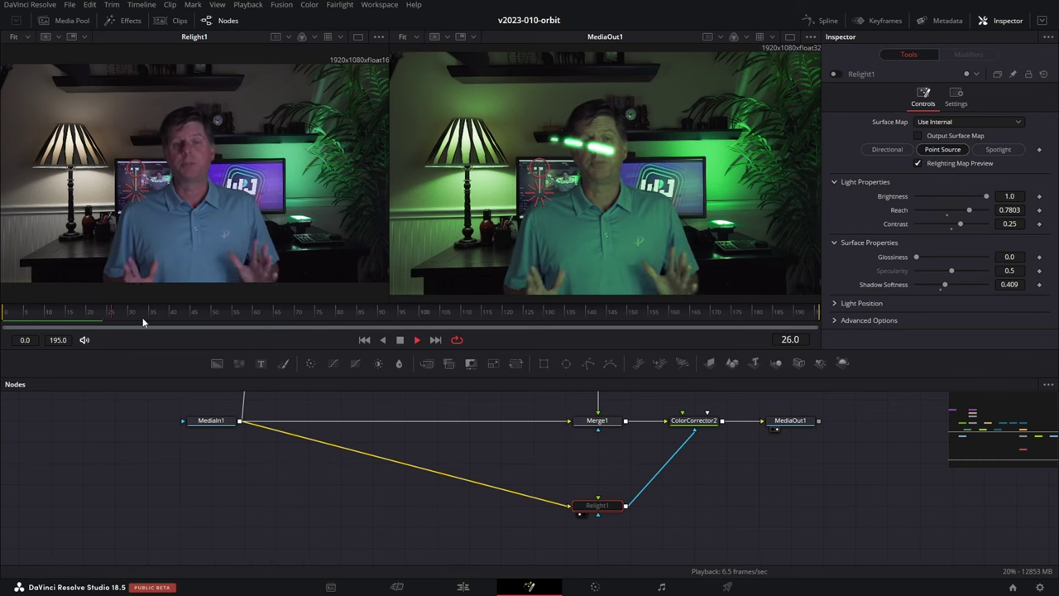
# Step: Enable Relight1 near the start of the clip and move its point light onto the glowing bars beside the head
pyautogui.click(54, 309)
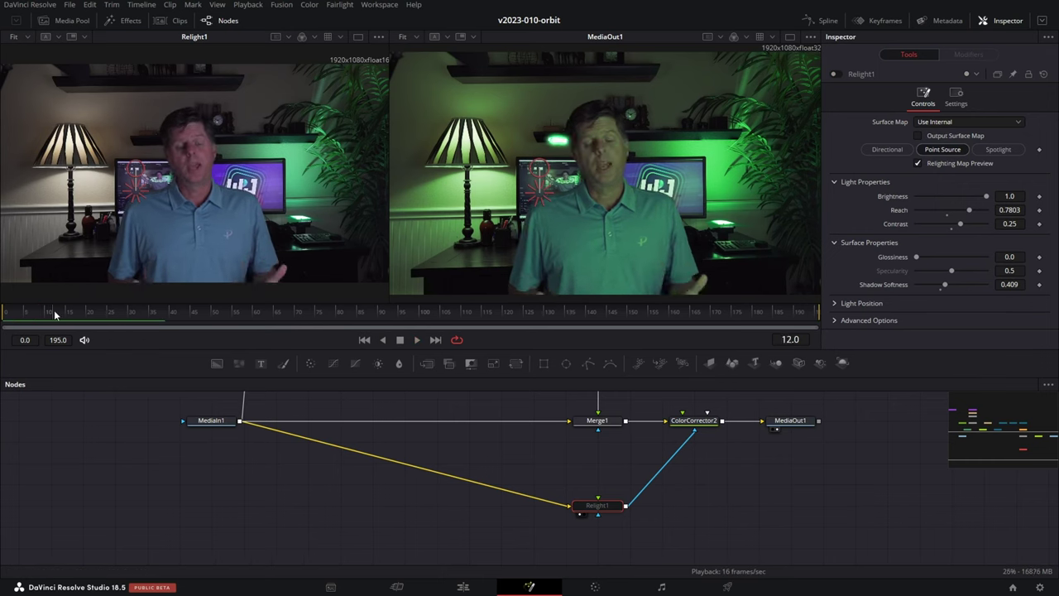
pyautogui.moveTo(54, 309)
pyautogui.mouseDown()
pyautogui.moveTo(315, 324)
pyautogui.moveTo(35, 315)
pyautogui.mouseUp()
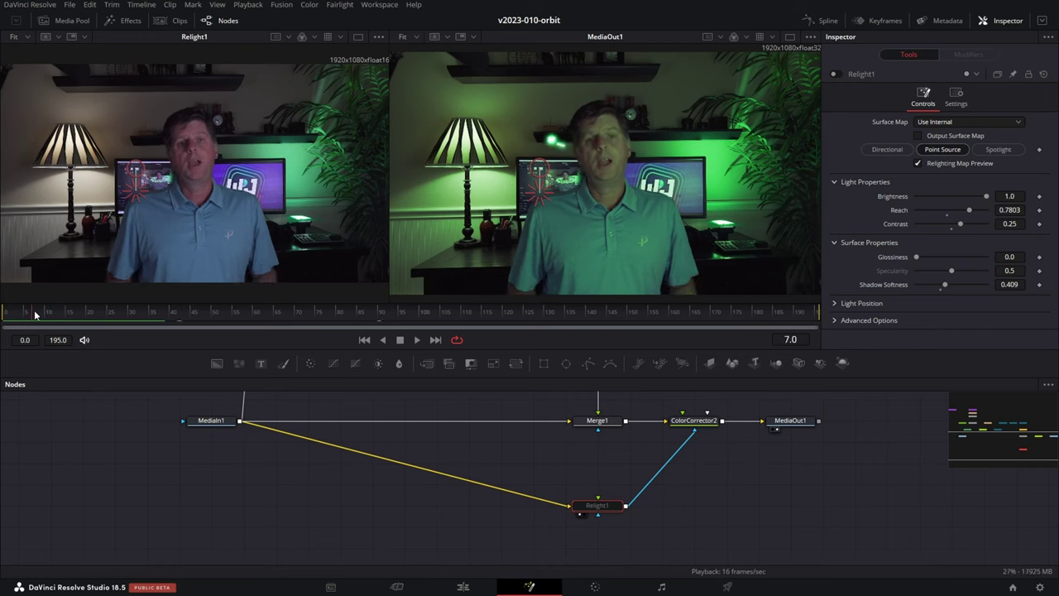
pyautogui.click(835, 74)
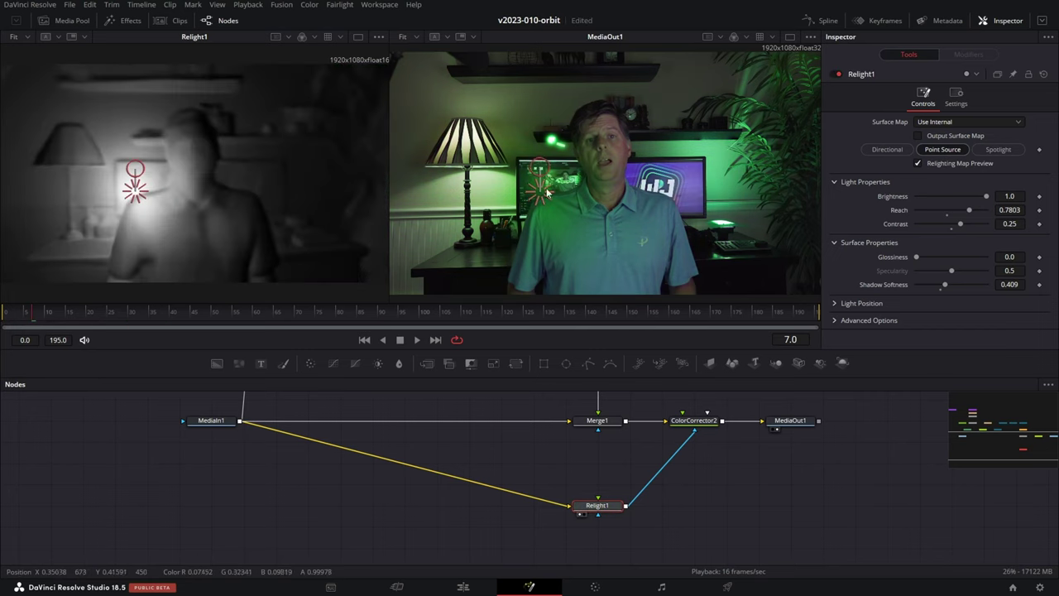
pyautogui.moveTo(546, 193); pyautogui.dragTo(560, 149)
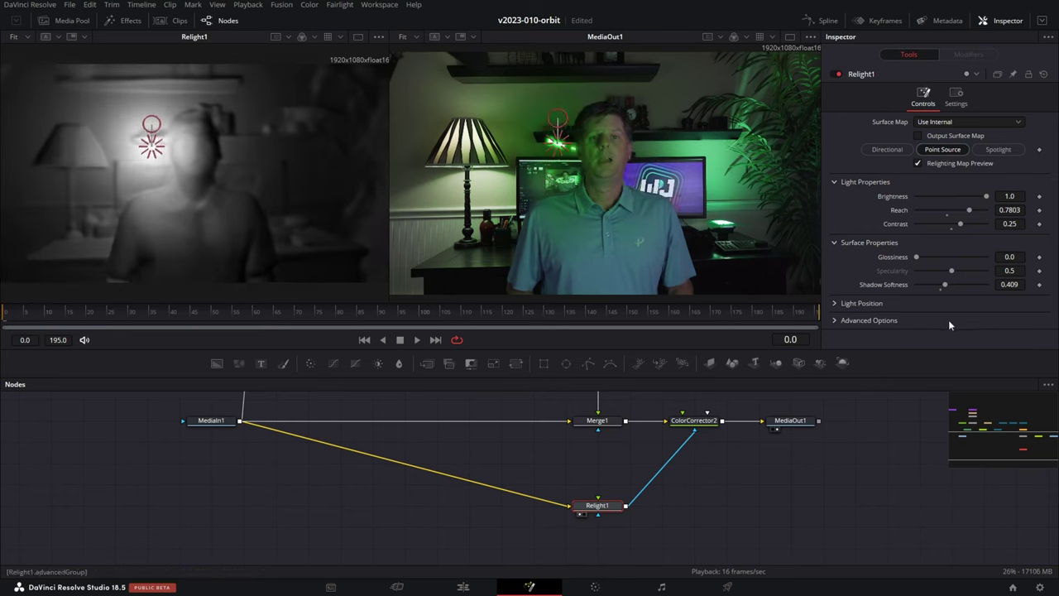
# Step: Keyframe Relight1's Light Source X and Y at frame 0, and move the point light to the other side of the head at frame 50
pyautogui.click(835, 303)
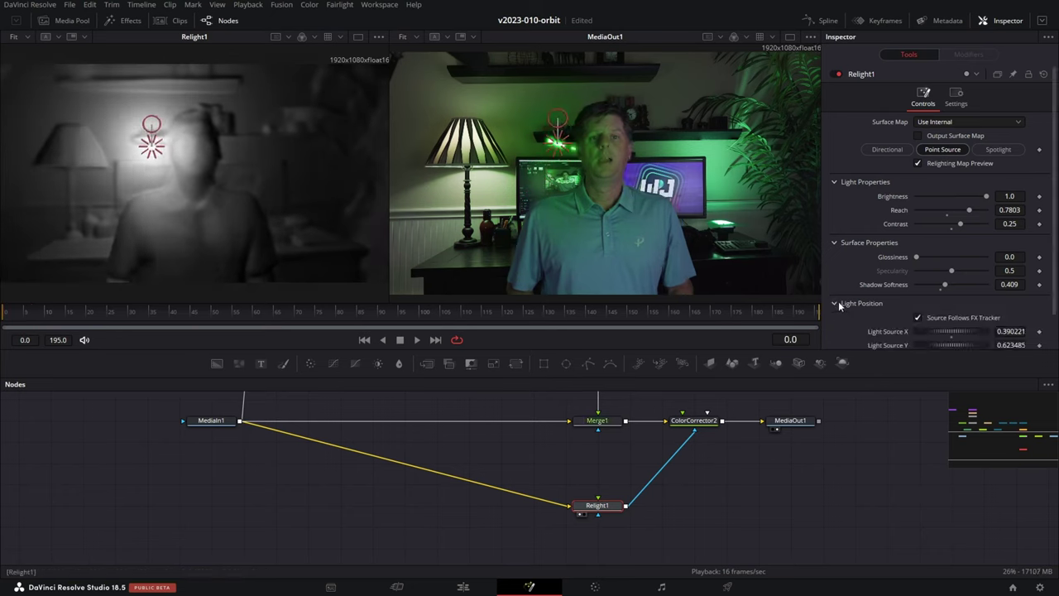
pyautogui.click(1038, 331)
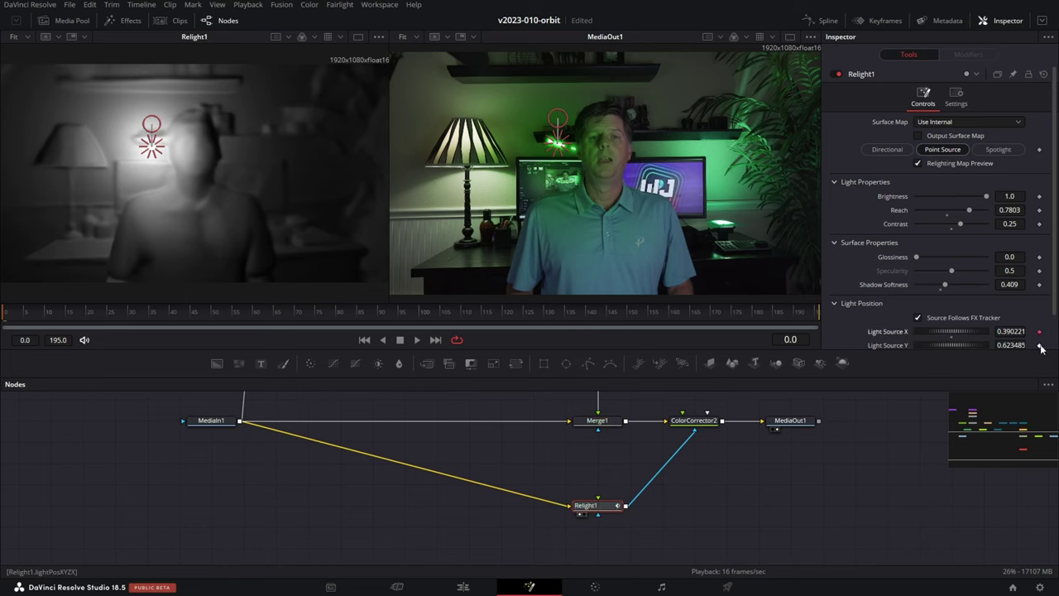
pyautogui.click(1039, 345)
pyautogui.click(79, 316)
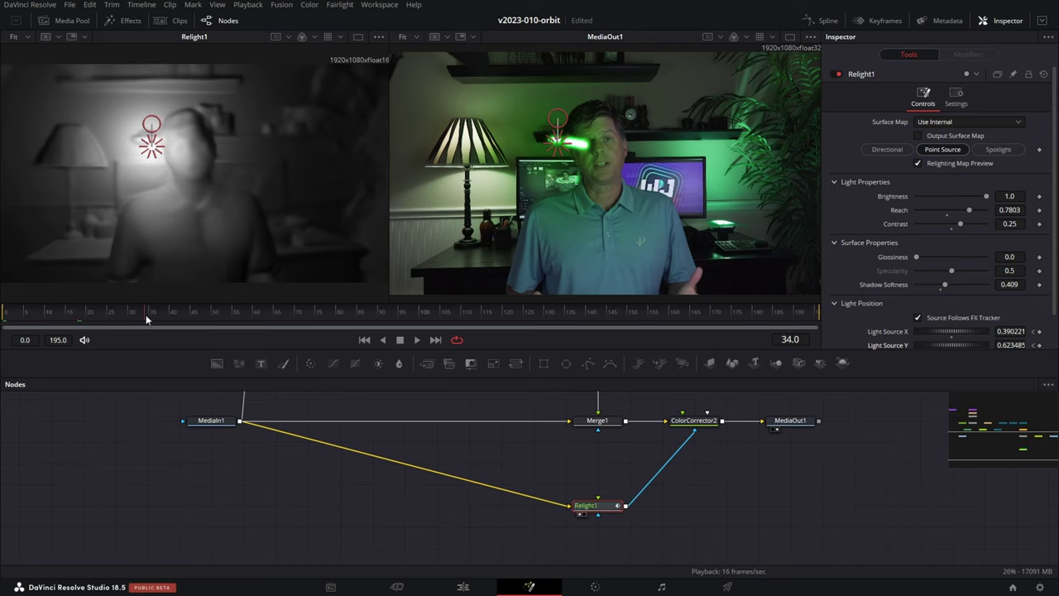
pyautogui.moveTo(145, 315); pyautogui.dragTo(213, 314)
pyautogui.moveTo(561, 148); pyautogui.dragTo(637, 163)
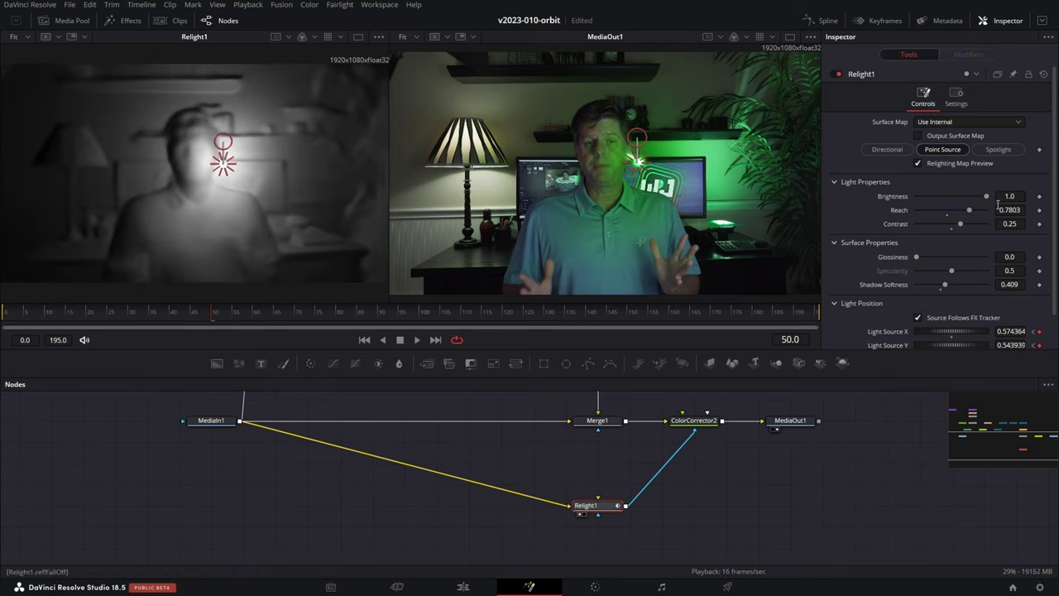
# Step: Show Relight1's Light Source X, Y and Z curves in the Spline editor and set all their keyframes to ping-pong
pyautogui.click(828, 20)
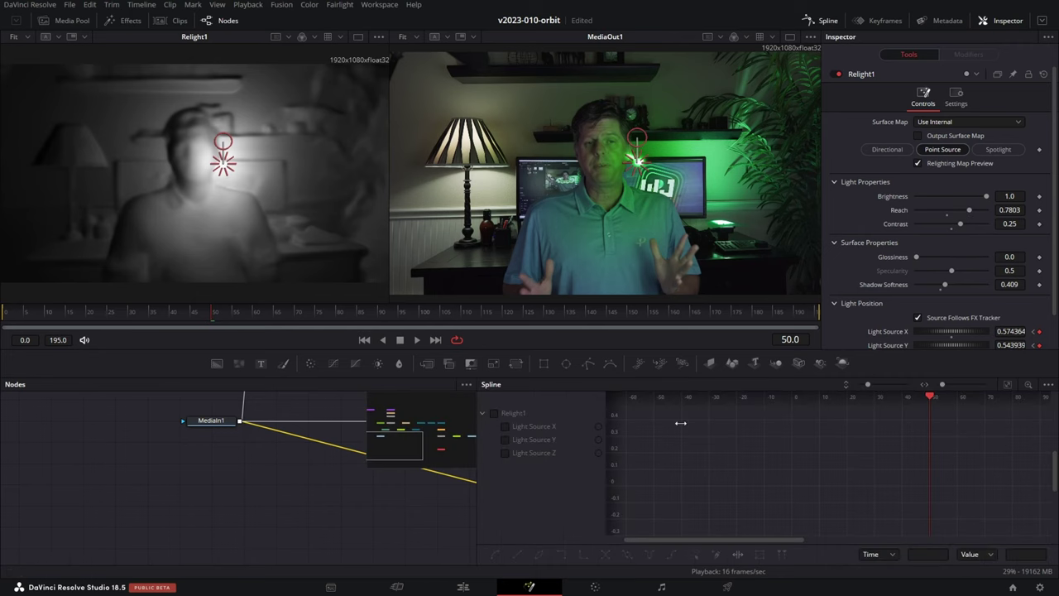
pyautogui.click(506, 426)
pyautogui.click(505, 440)
pyautogui.click(505, 453)
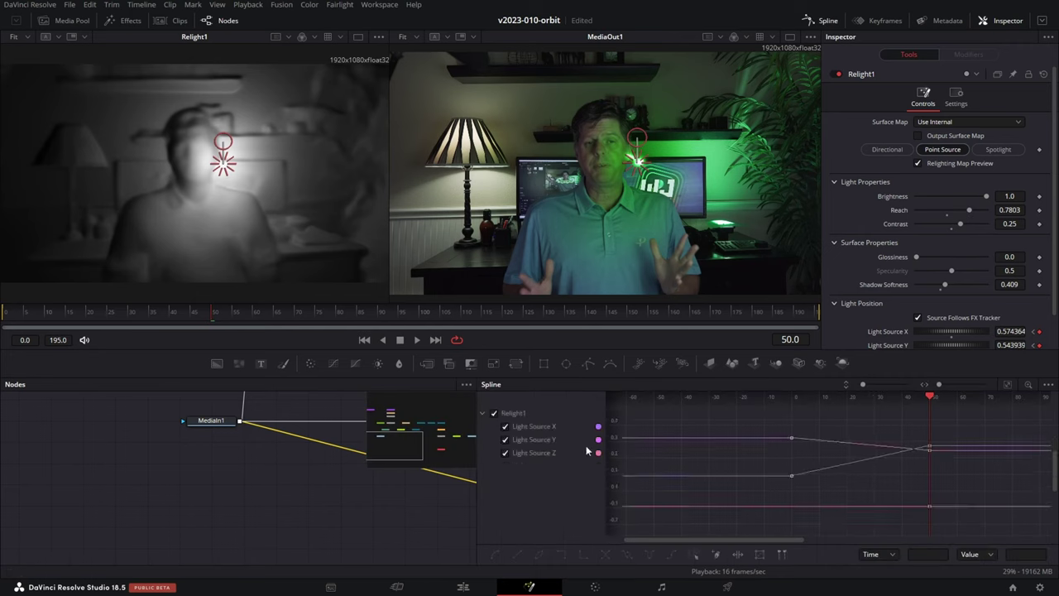
pyautogui.click(1008, 385)
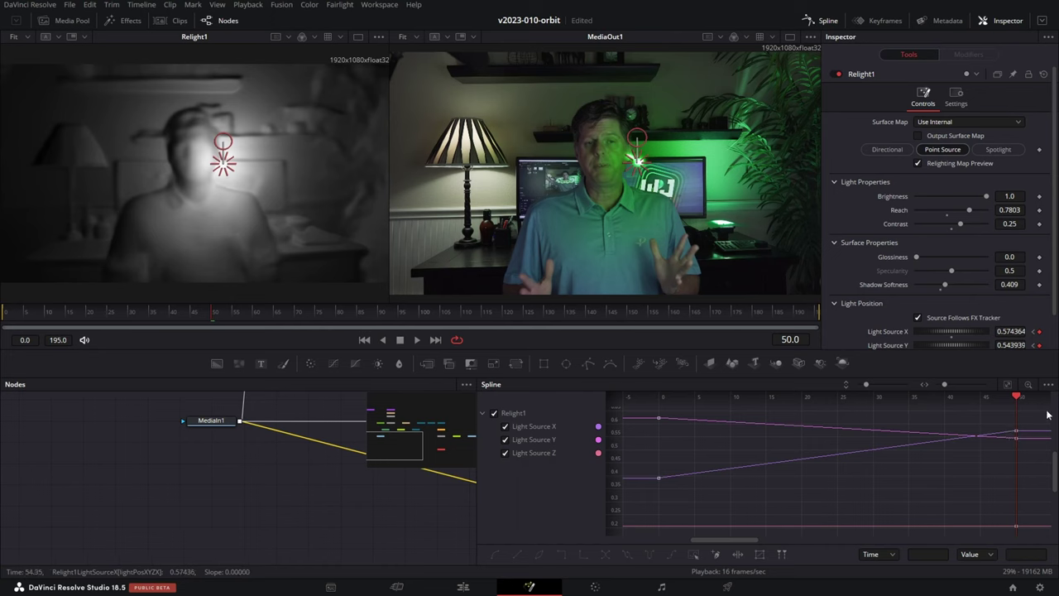
pyautogui.moveTo(1049, 411); pyautogui.dragTo(626, 571)
pyautogui.click(648, 554)
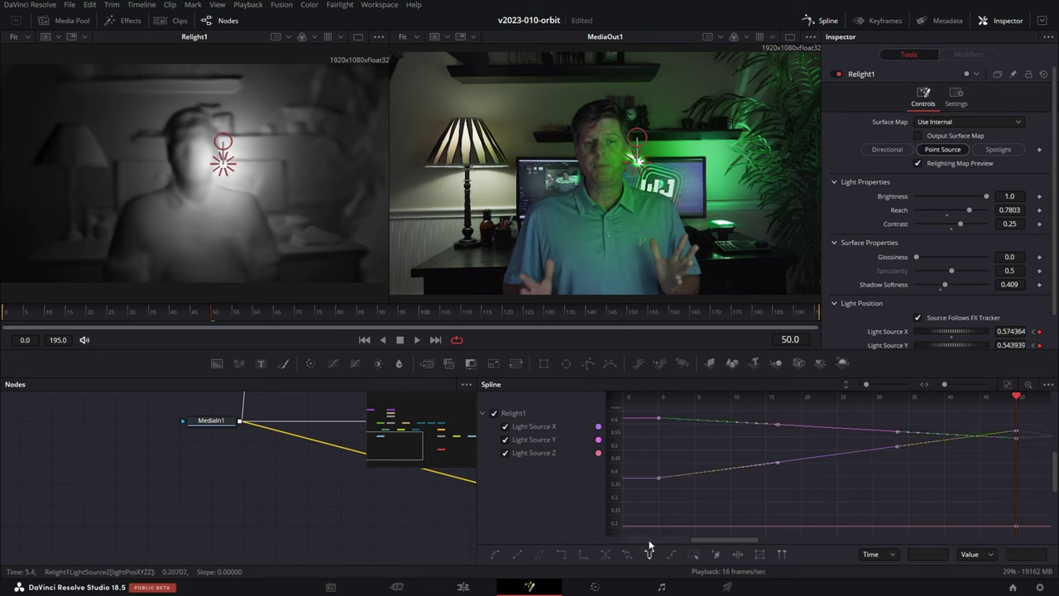
# Step: Examine the extended light curves and scrub through the clip to compare the point light's position with the orbiting bars
pyautogui.moveTo(708, 538); pyautogui.dragTo(760, 537)
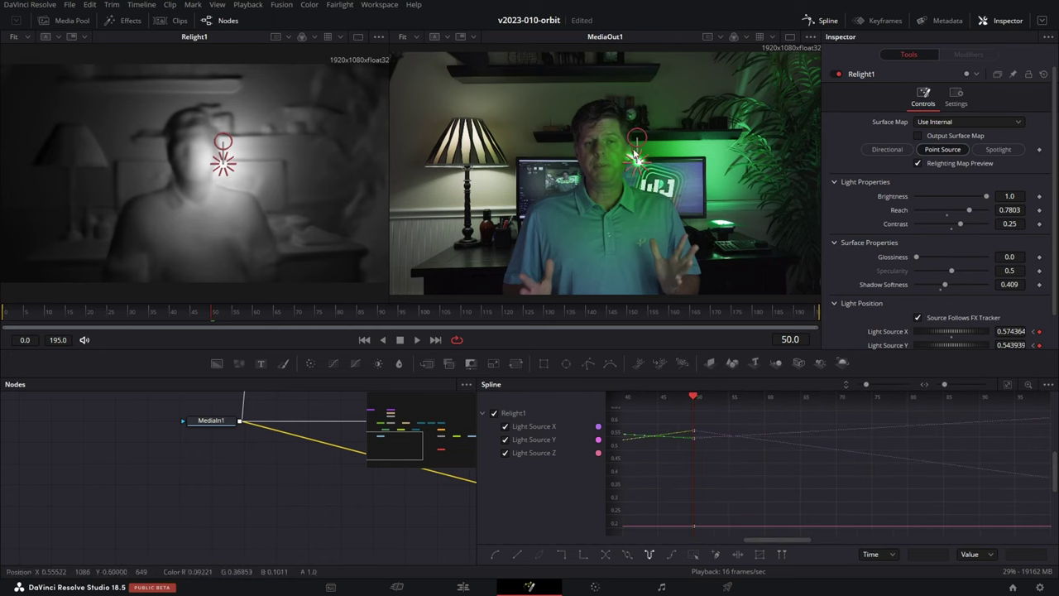
pyautogui.click(340, 311)
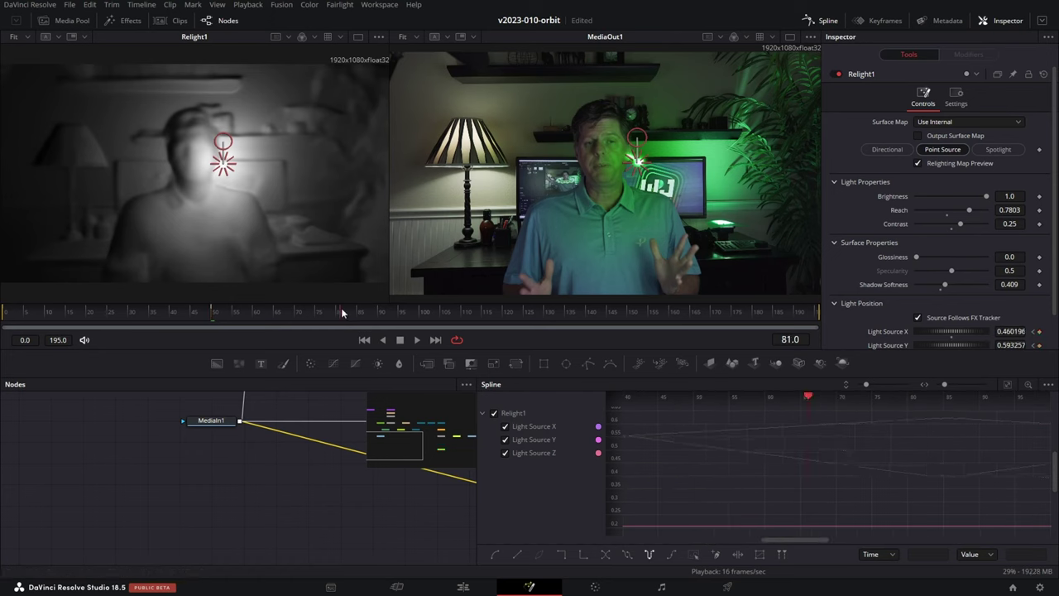
pyautogui.moveTo(519, 286); pyautogui.dragTo(589, 309)
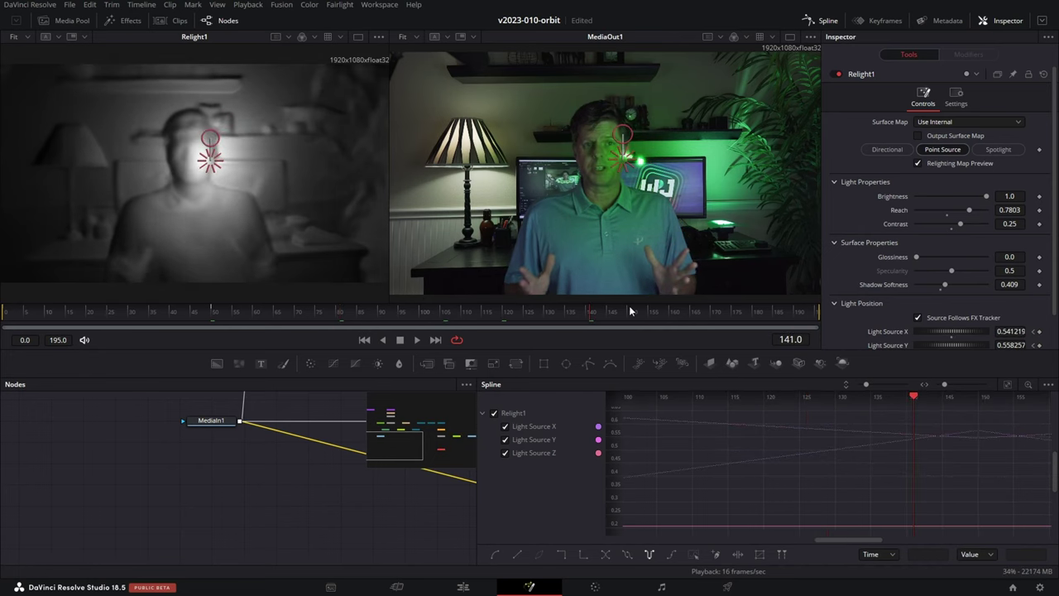
pyautogui.click(664, 312)
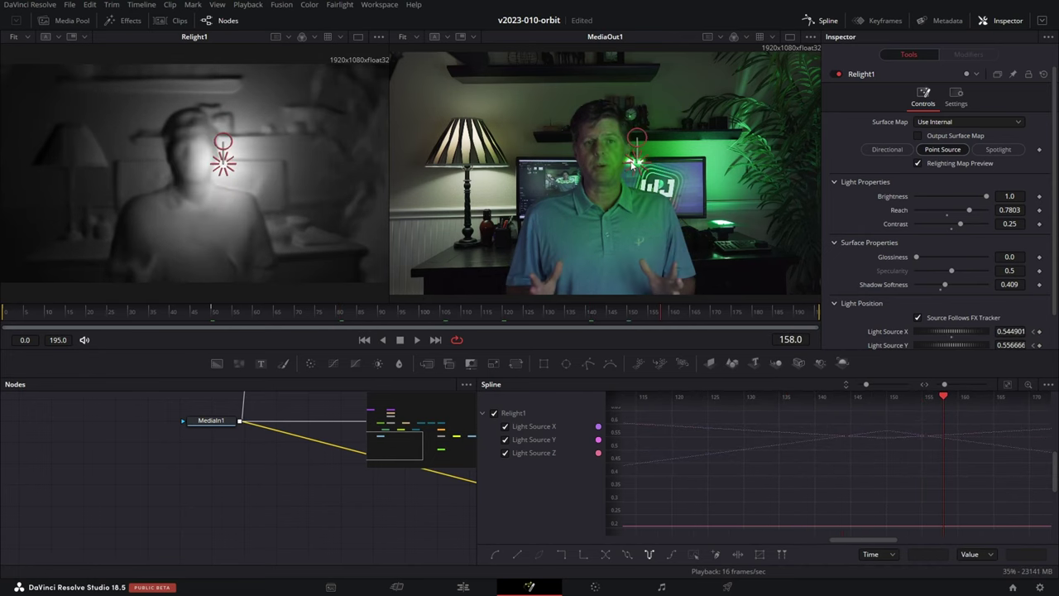
pyautogui.click(702, 312)
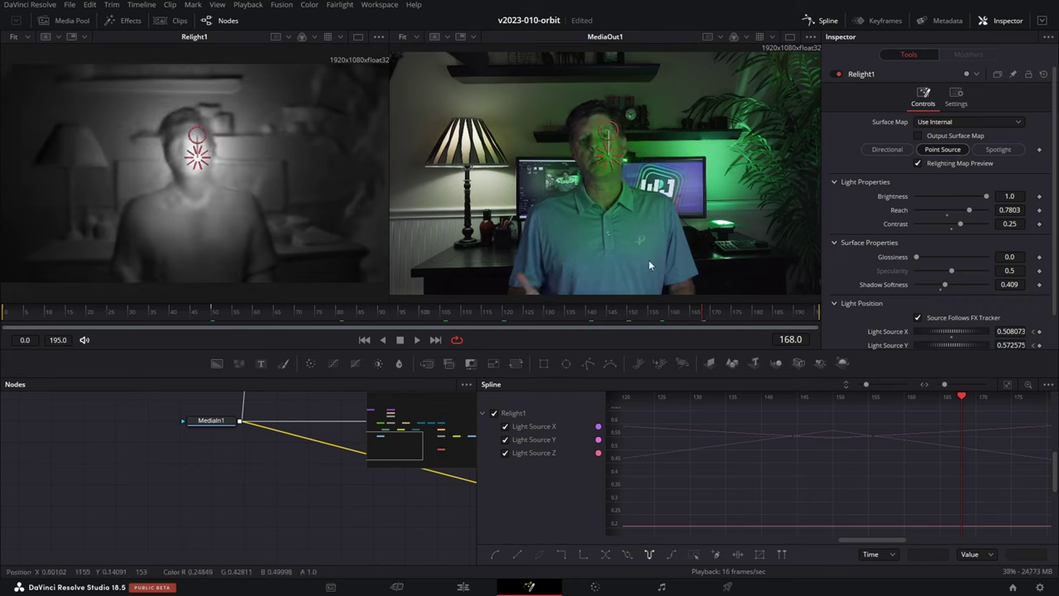
pyautogui.moveTo(162, 311); pyautogui.dragTo(269, 313)
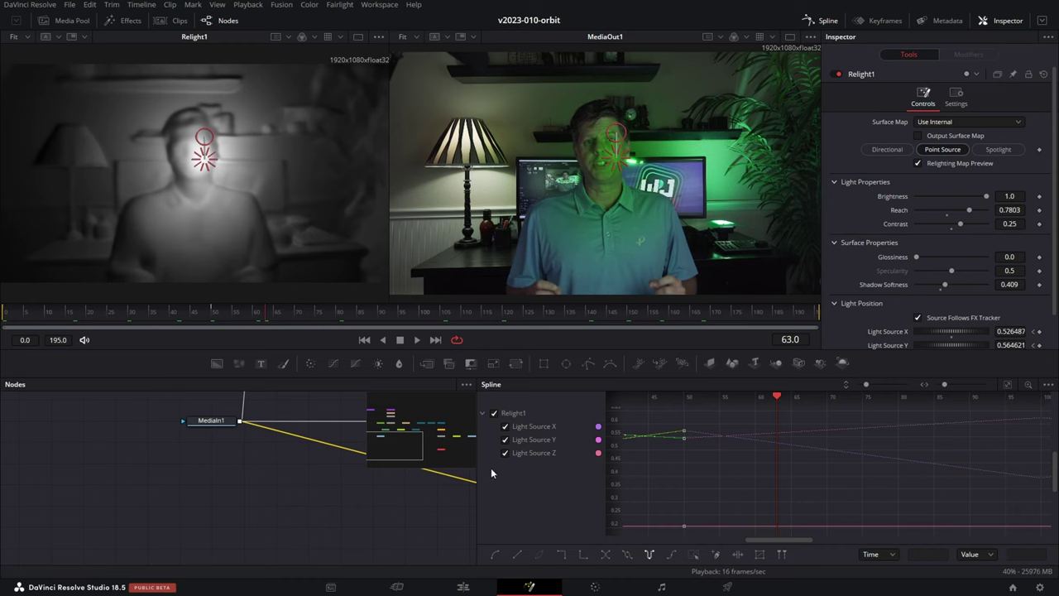
# Step: Keyframe ColorCorrector2's Blend at 0.315 on frame 63 and 1.0 on frame 0
pyautogui.click(821, 20)
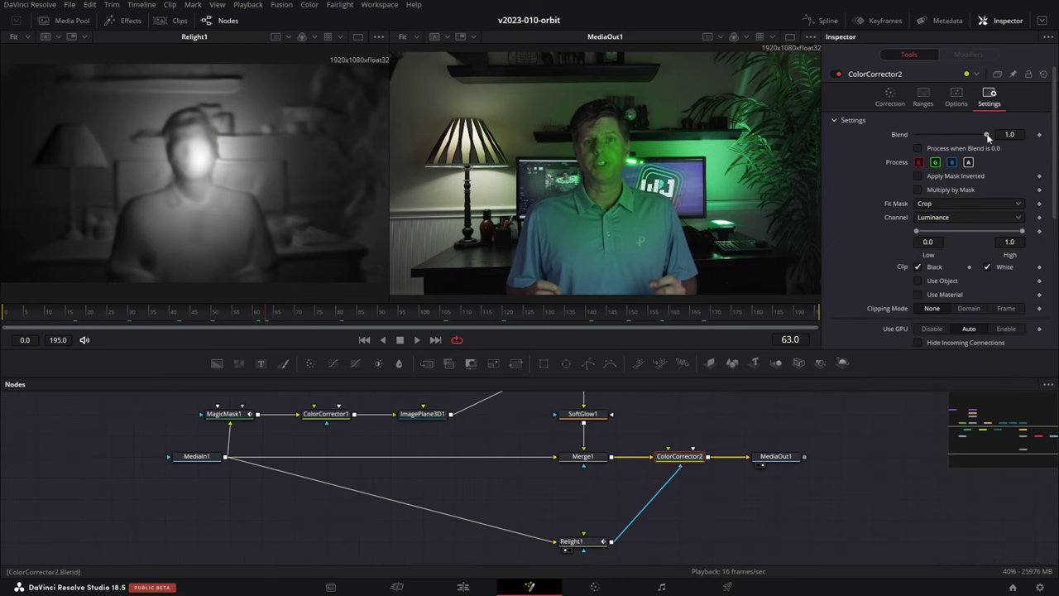
pyautogui.moveTo(957, 136)
pyautogui.mouseDown()
pyautogui.moveTo(921, 133)
pyautogui.moveTo(938, 131)
pyautogui.mouseUp()
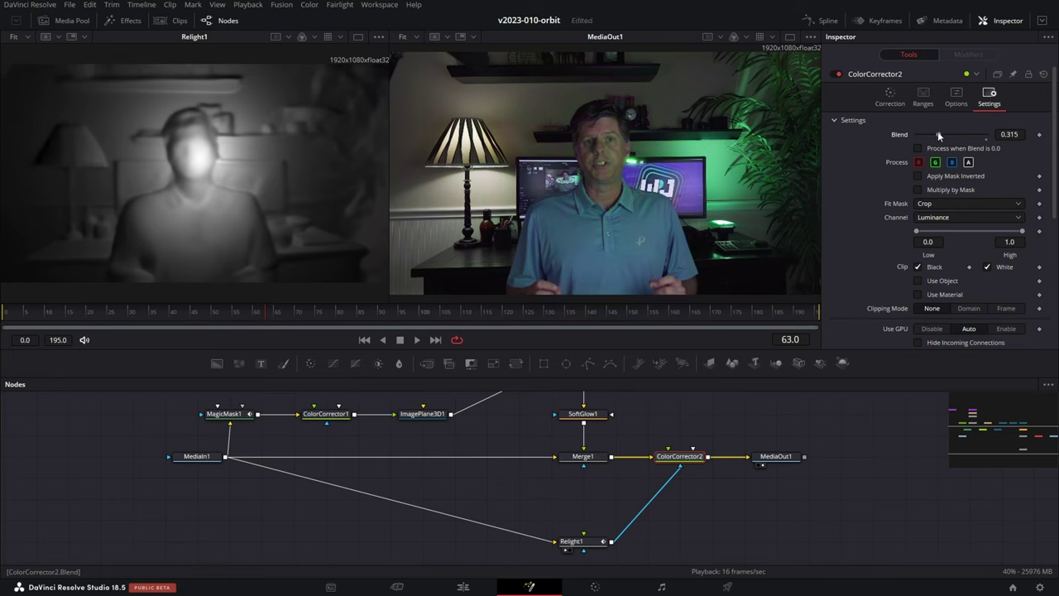
pyautogui.click(1038, 135)
pyautogui.moveTo(133, 313); pyautogui.dragTo(5, 313)
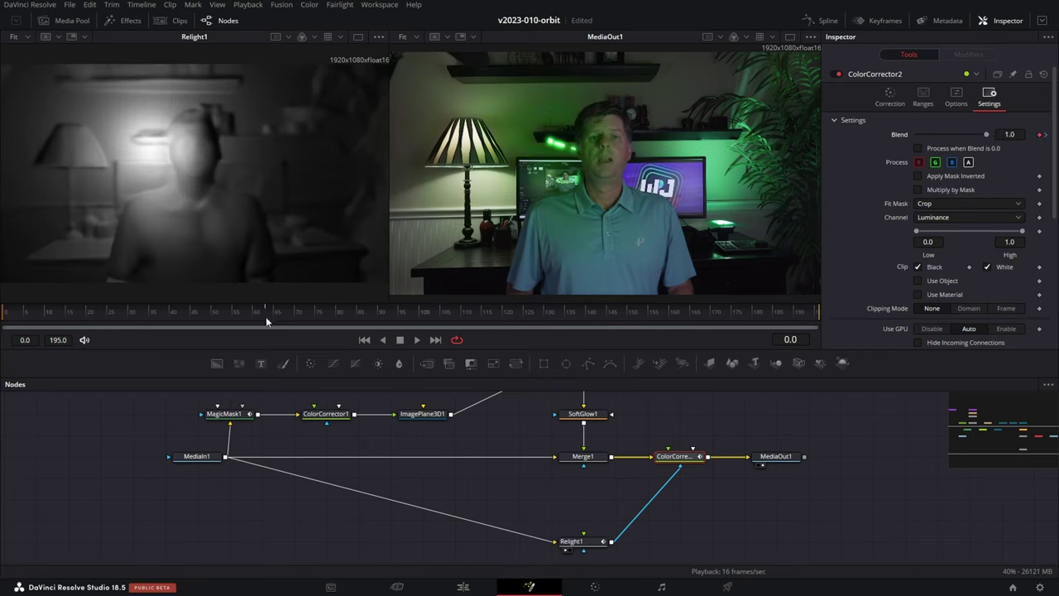
# Step: Keyframe ColorCorrector2's Blend at 0.315 on frame 81 and raise it to 1.0 on frame 116
pyautogui.moveTo(266, 316); pyautogui.dragTo(340, 316)
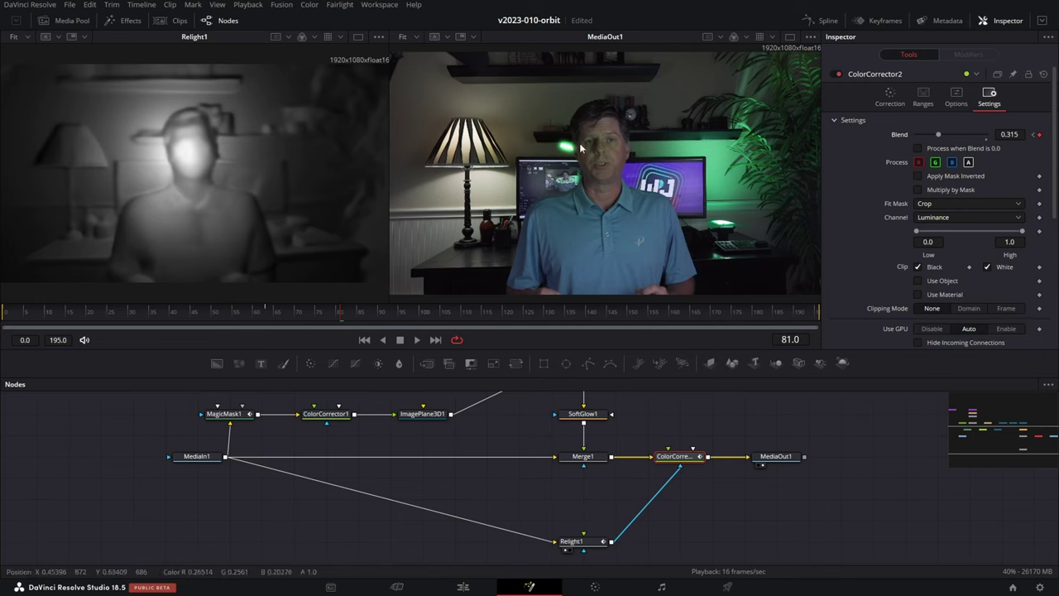
pyautogui.click(437, 313)
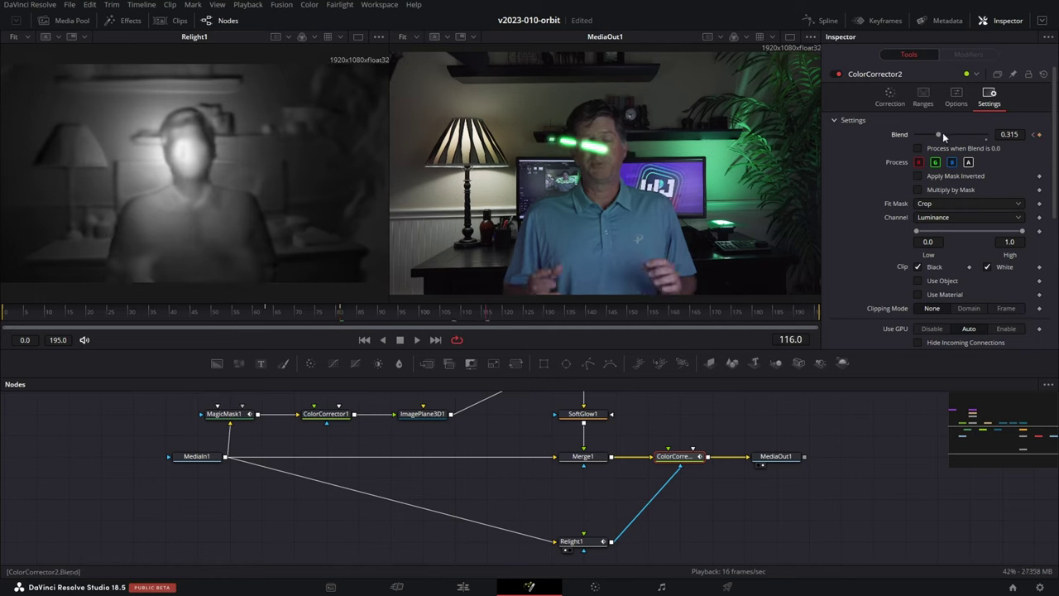
pyautogui.moveTo(942, 135); pyautogui.dragTo(963, 137)
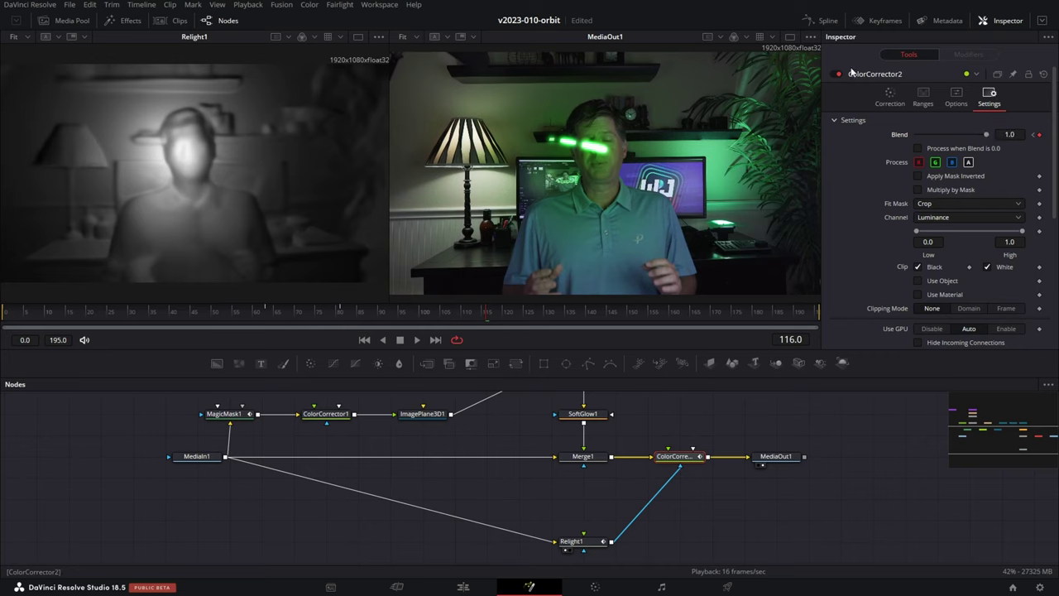
# Step: Fit ColorCorrector2's Blend curve in the Spline editor, select all its keyframes and set them to loop
pyautogui.click(819, 20)
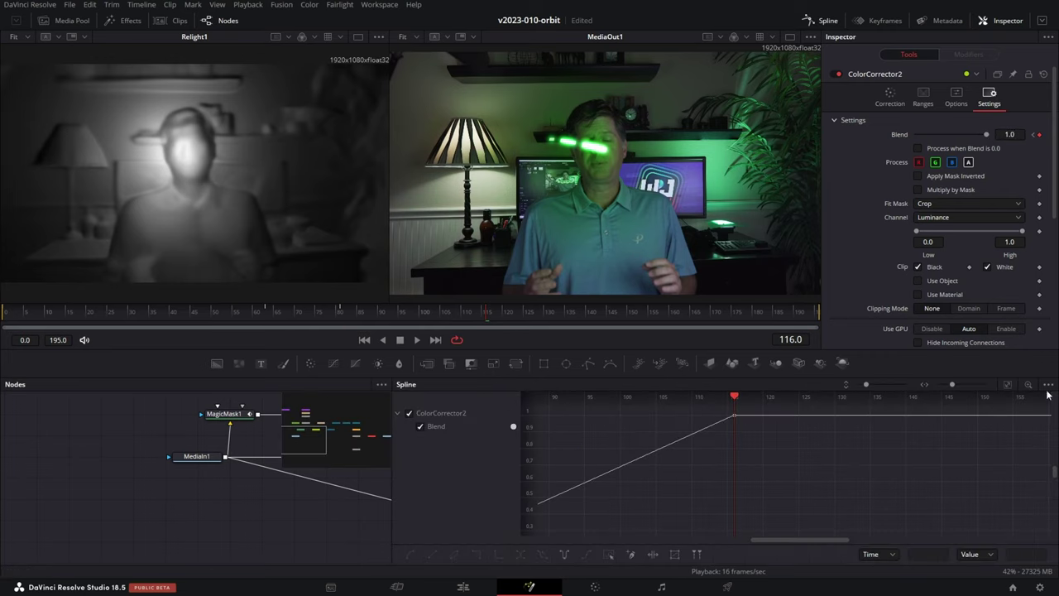
pyautogui.click(1007, 384)
pyautogui.moveTo(1002, 457); pyautogui.dragTo(516, 534)
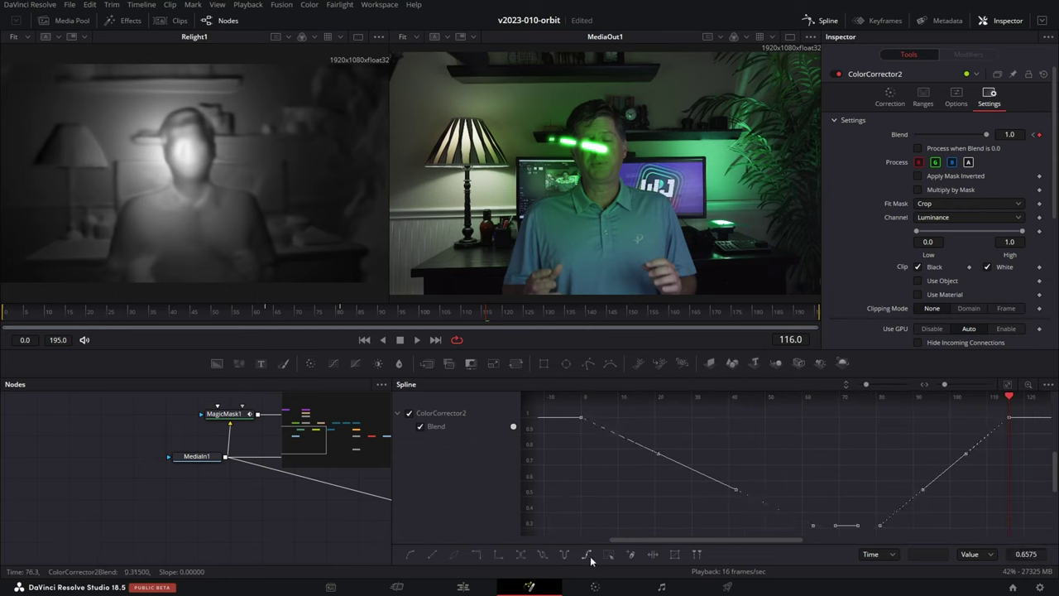
pyautogui.click(543, 554)
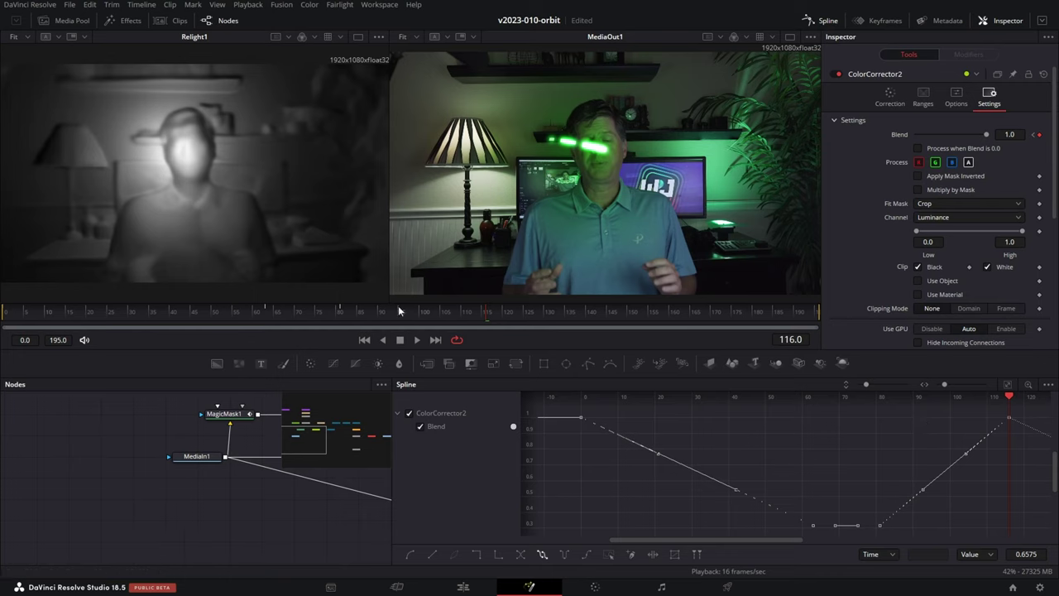
# Step: Check the looped relighting fade further along the clip and review the Fusion clip on the Edit page timeline
pyautogui.click(600, 310)
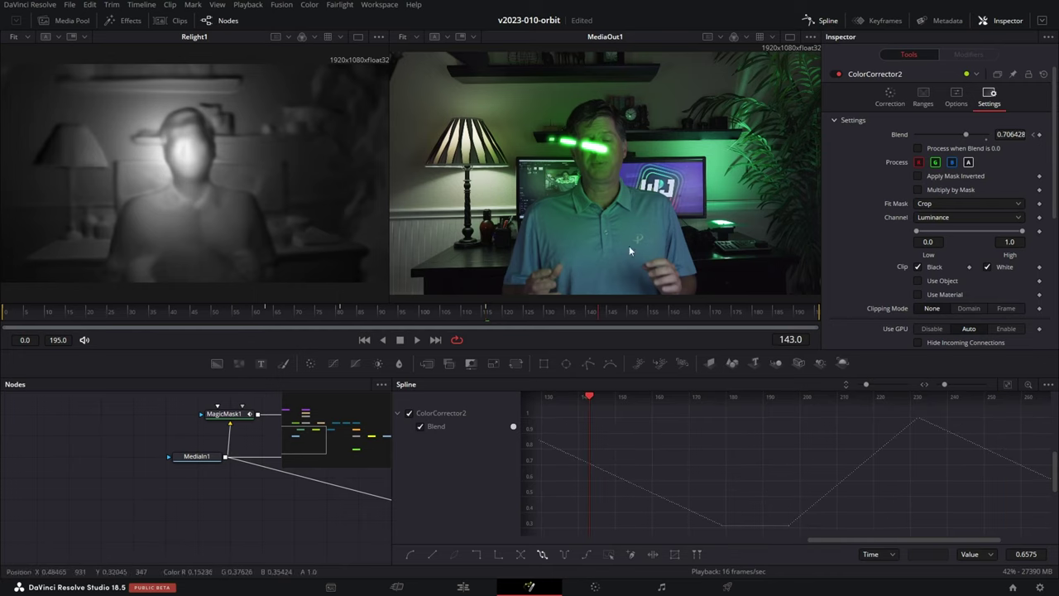
pyautogui.click(668, 309)
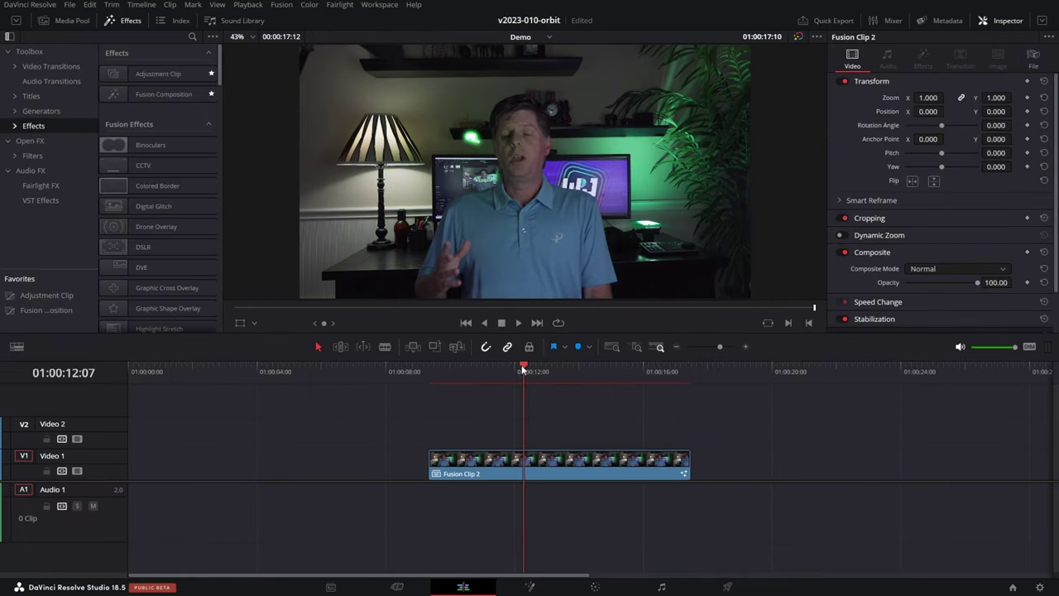
pyautogui.click(522, 369)
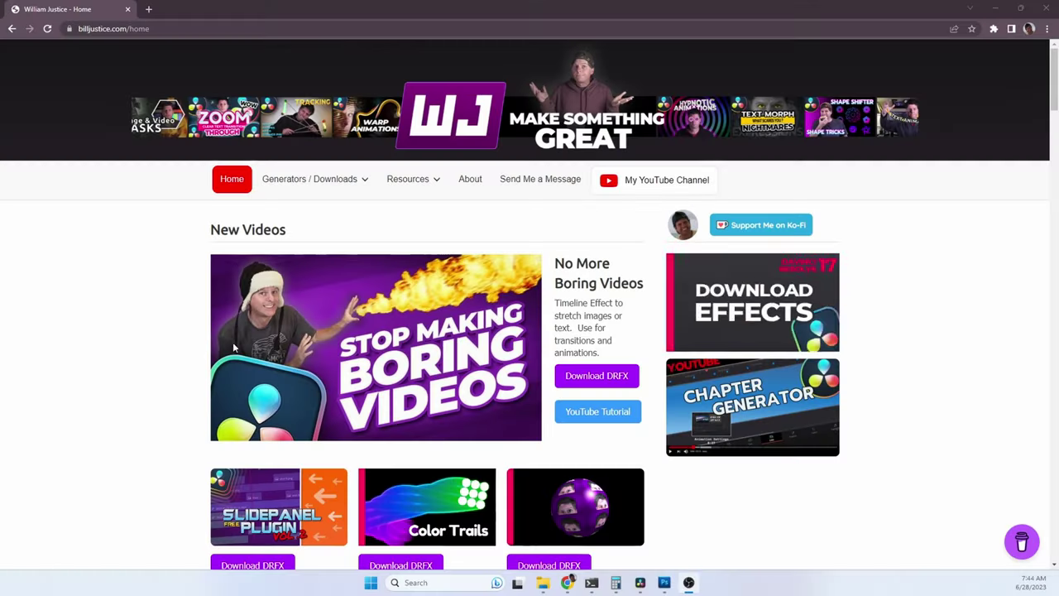
pyautogui.scroll(-5, 529, 330)
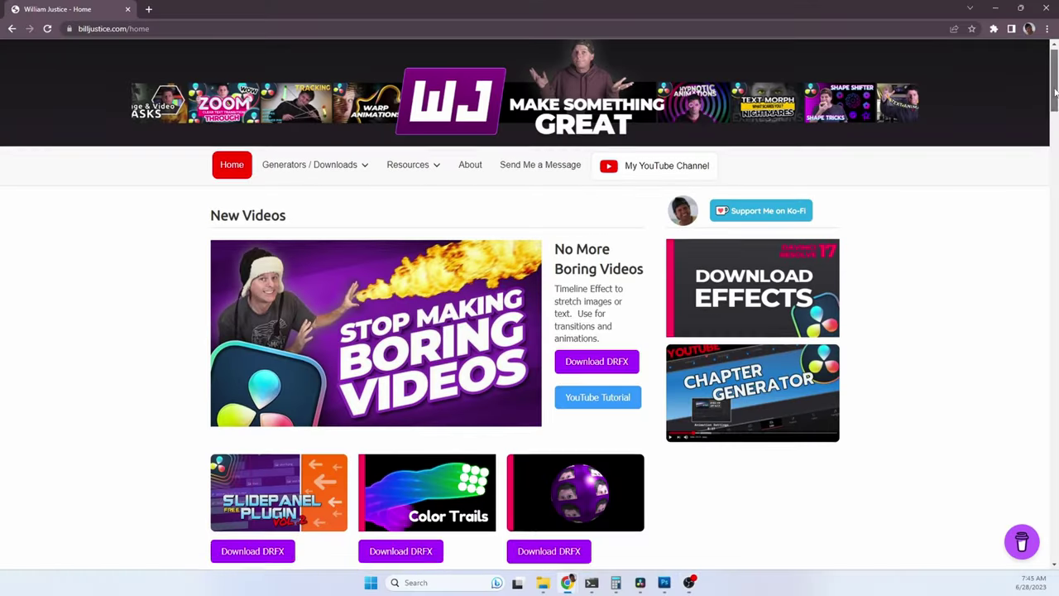
pyautogui.moveTo(1054, 146); pyautogui.dragTo(1055, 438)
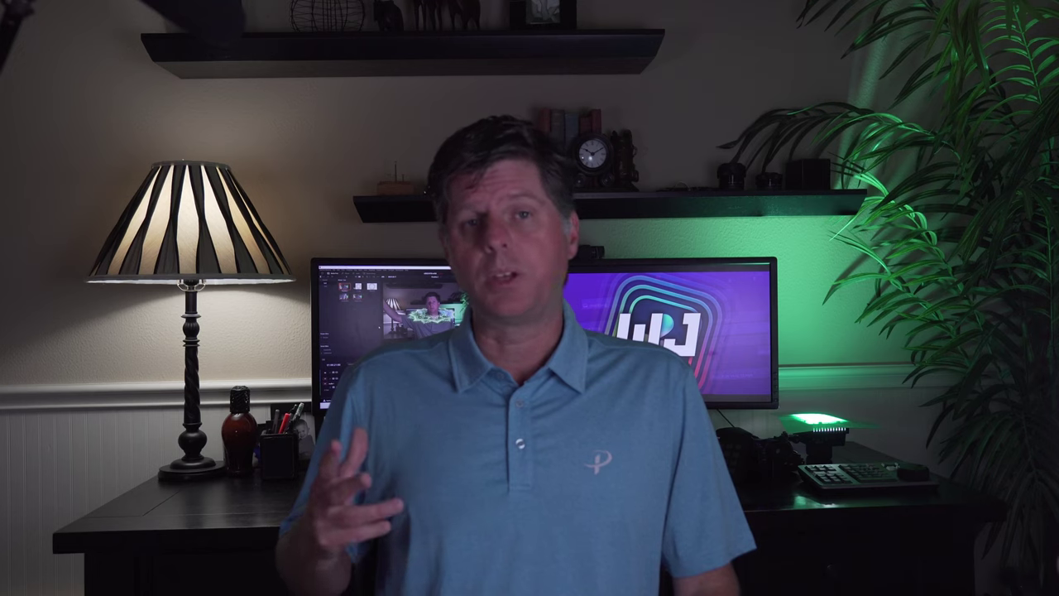